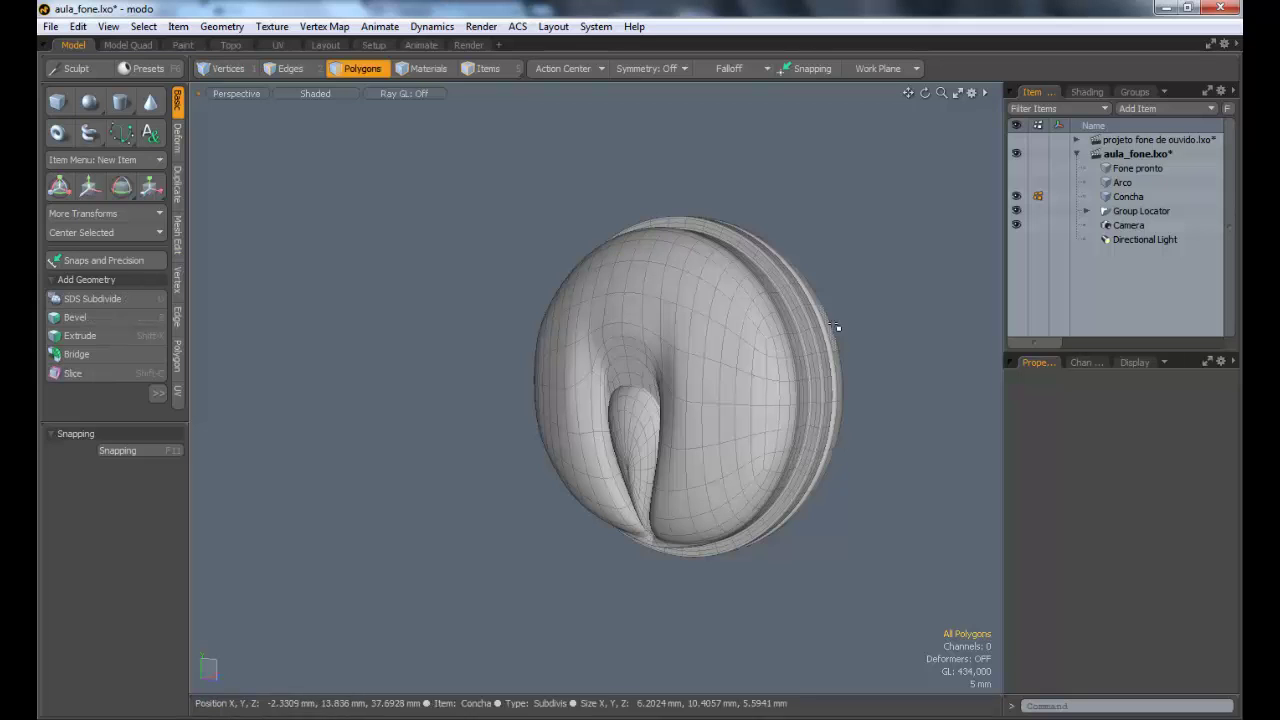
Step: Examine the ear-cup shell from the front and the side, clearing any selected polygons
alt+drag(769, 324, 757, 420)
alt+drag(843, 414, 541, 413)
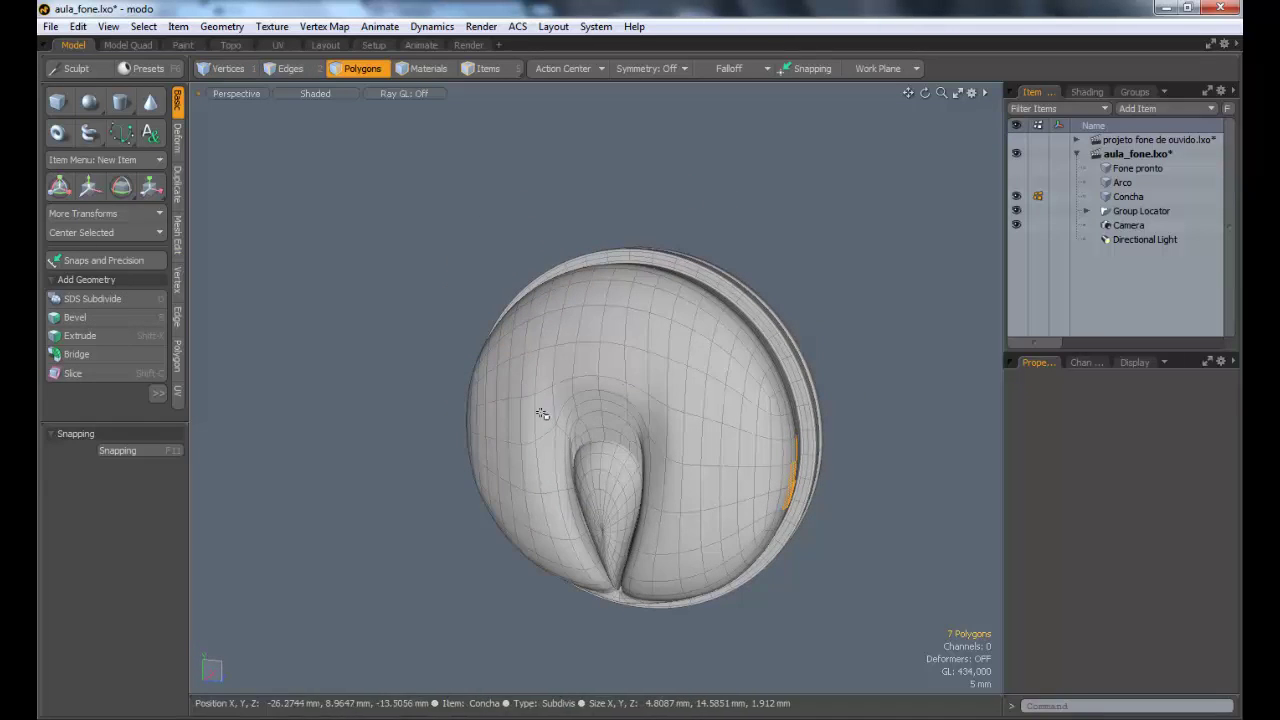
ctrl+alt+drag(844, 421, 696, 140)
alt+shift+drag(696, 140, 623, 231)
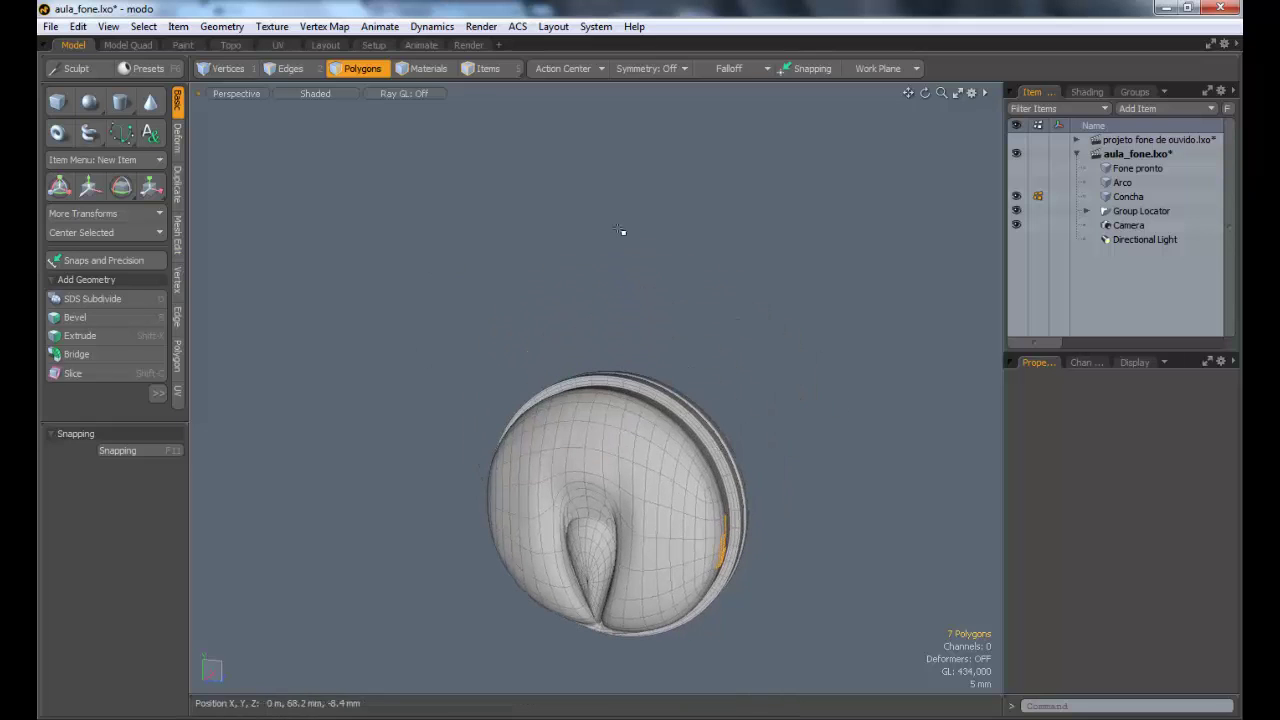
alt+drag(634, 449, 574, 304)
click(727, 406)
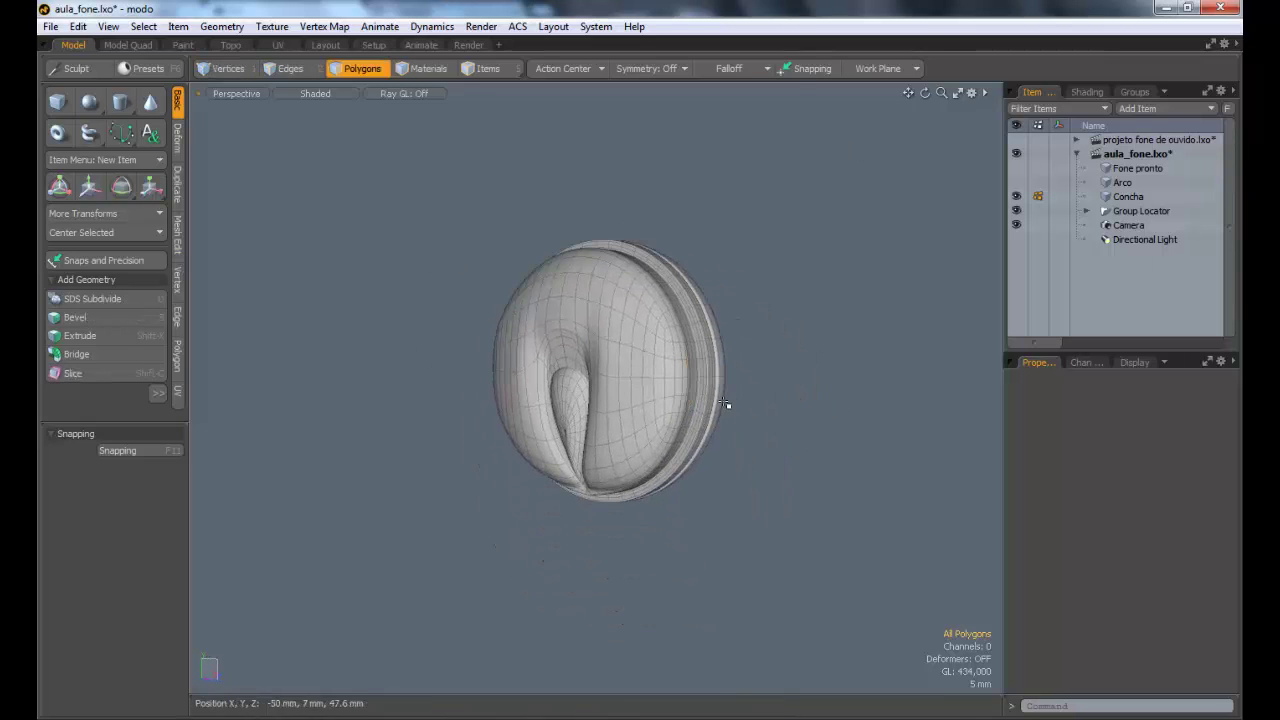
mouse_move(690, 404)
alt+mouse_down()
mouse_move(524, 423)
mouse_move(860, 443)
mouse_move(713, 400)
alt+mouse_up()
alt+drag(626, 383, 654, 349)
Step: Select the rear rounded part of the ear cup and scale it narrower along X
double_click(668, 334)
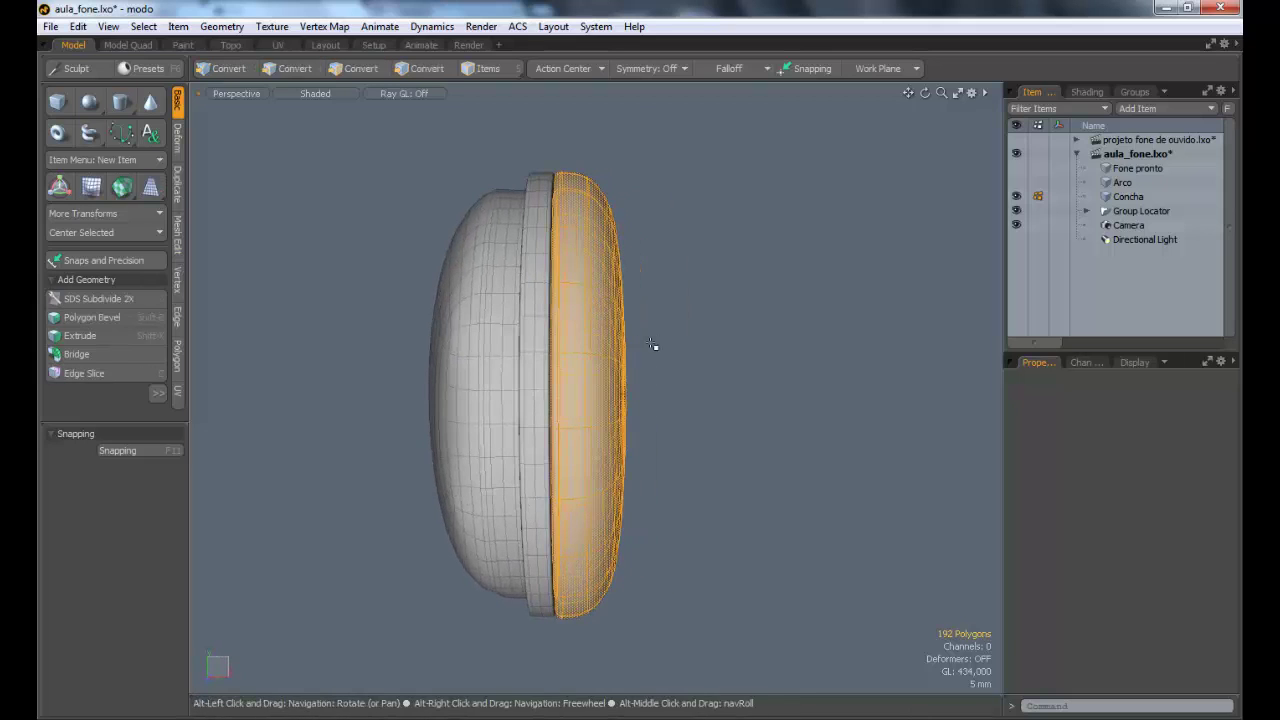
key(y)
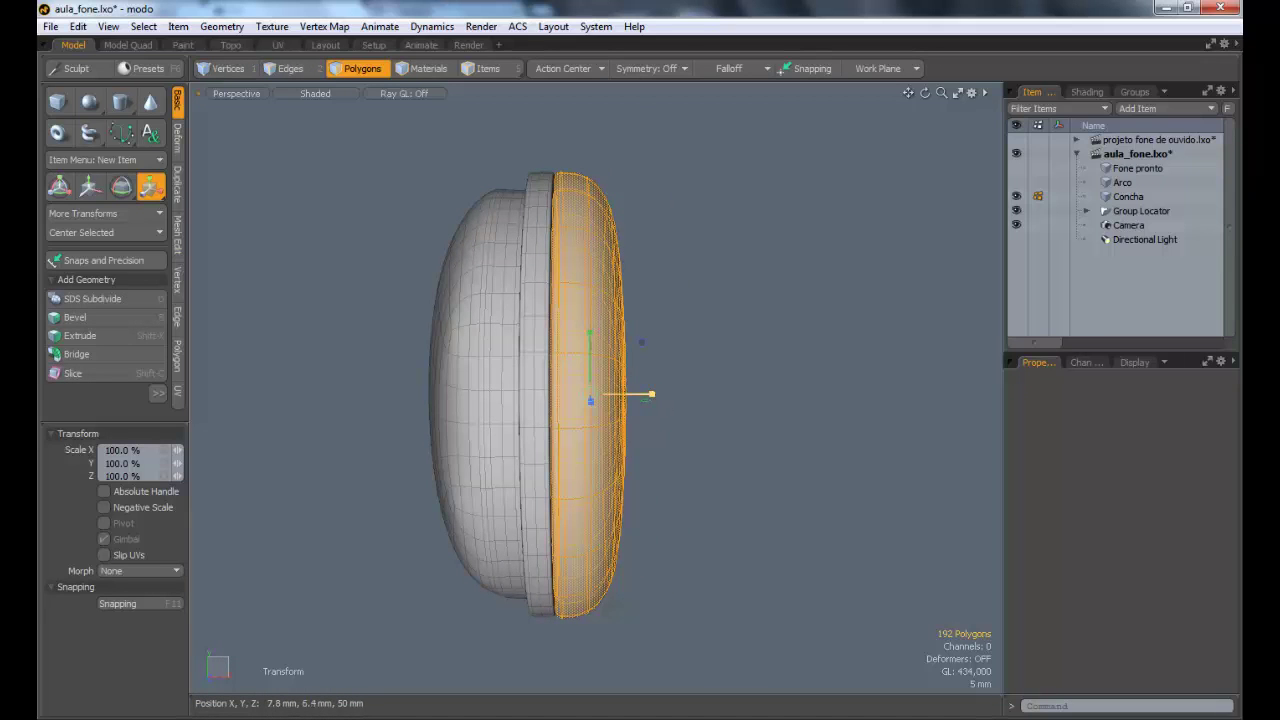
drag(651, 394, 638, 394)
key(space)
click(732, 377)
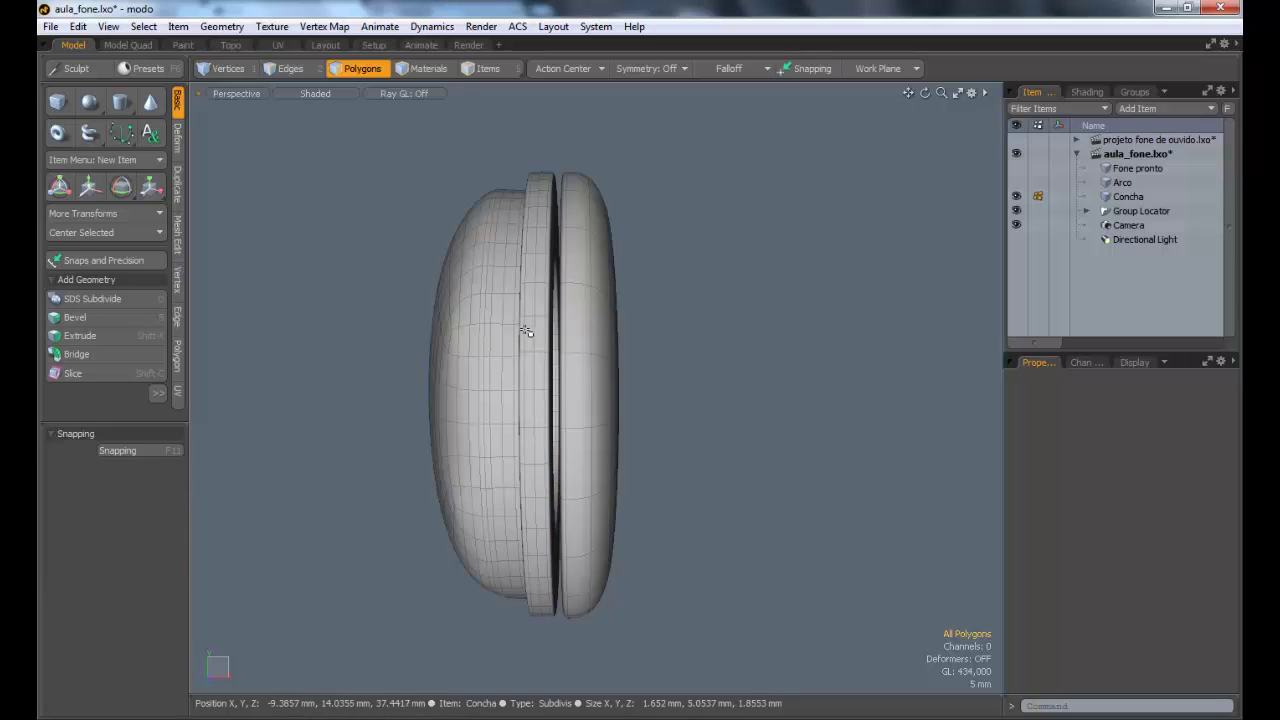
Step: Scale the front shell to 80% along X and move it 3.4 mm along X against the rear part
double_click(525, 331)
key(r)
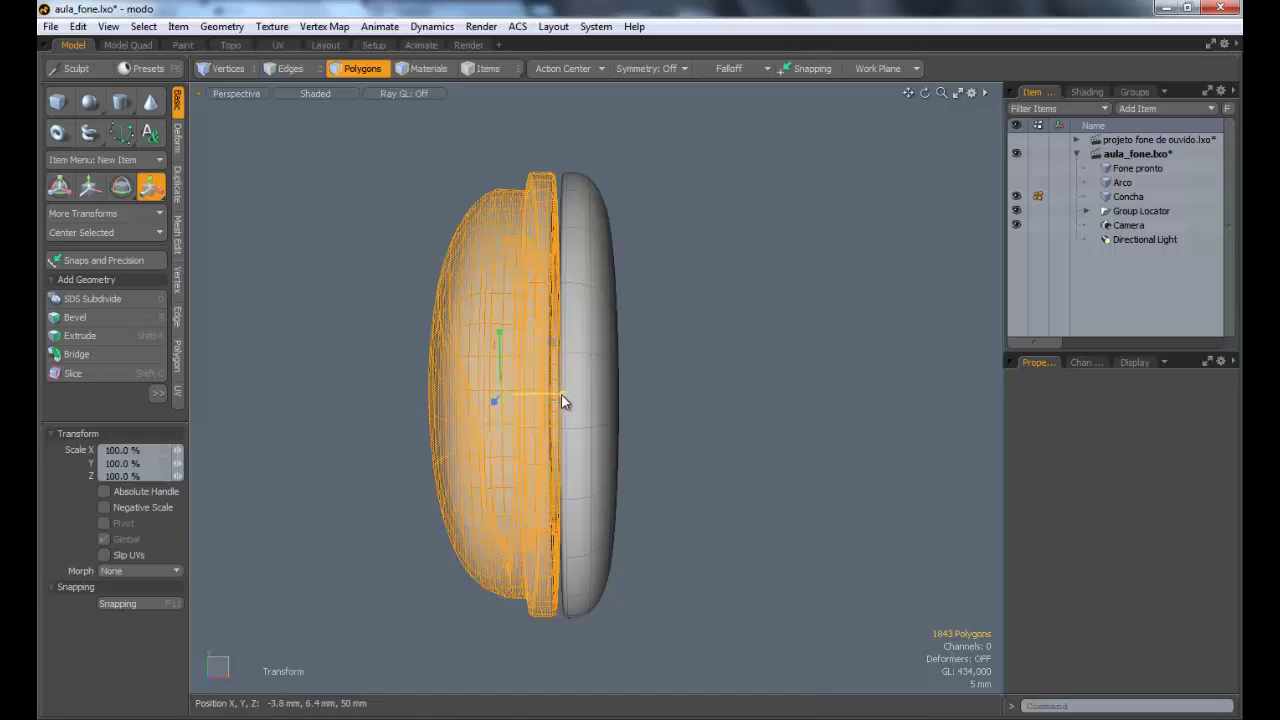
alt+drag(635, 417, 648, 418)
drag(563, 394, 550, 394)
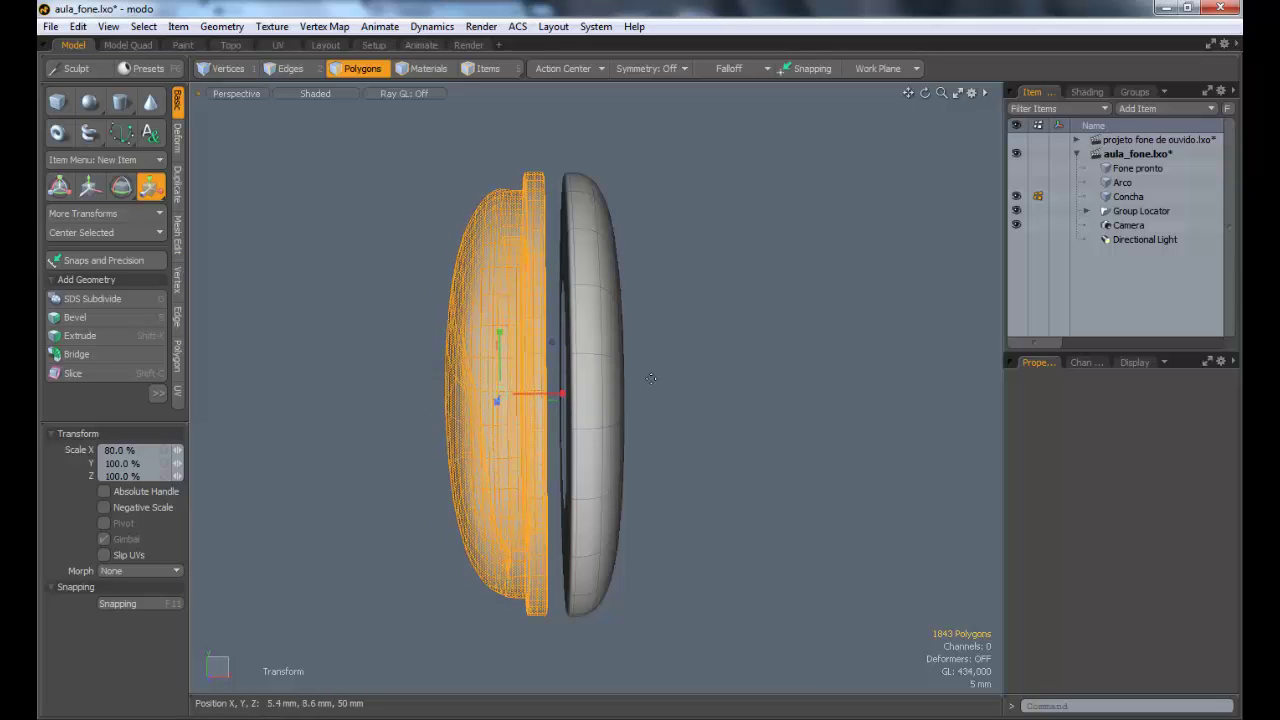
key(w)
drag(553, 394, 573, 394)
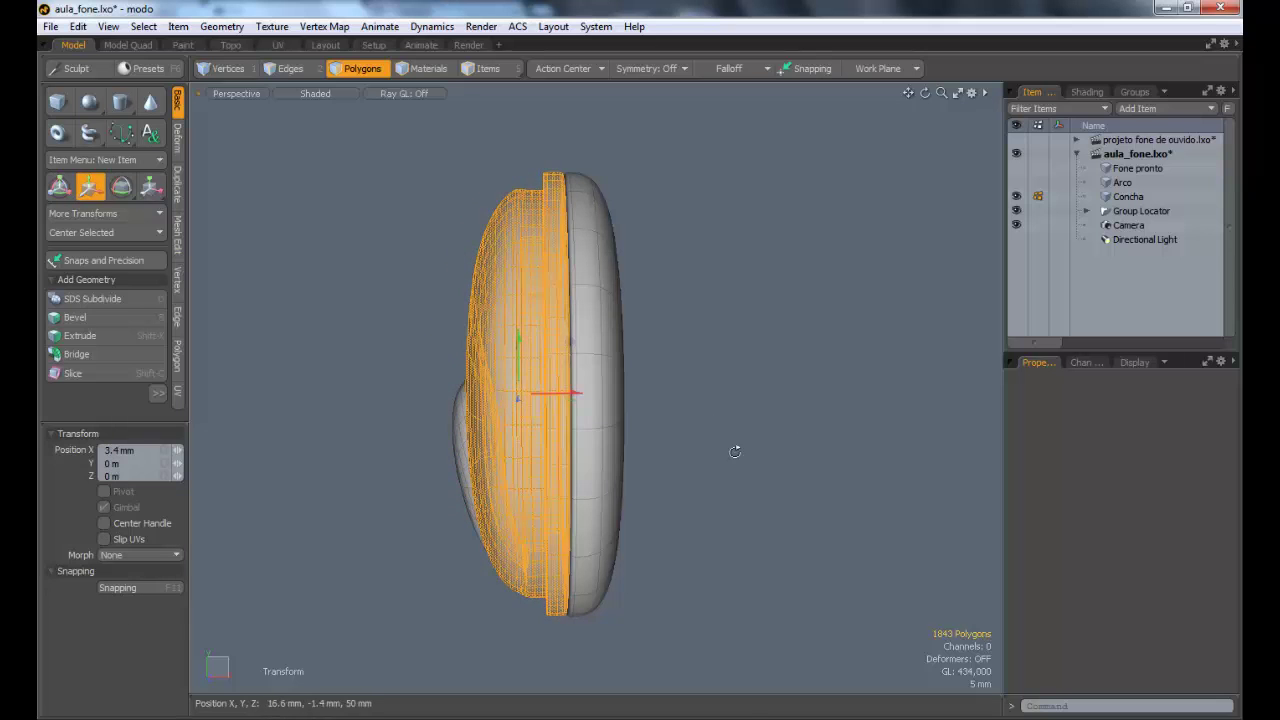
alt+drag(735, 452, 625, 410)
key(q)
click(657, 437)
Step: Select the teardrop insert, move it into the front shell's recess and rotate it 10.5° about Z
ctrl+alt+drag(625, 410, 450, 400)
alt+drag(450, 400, 629, 453)
key(3)
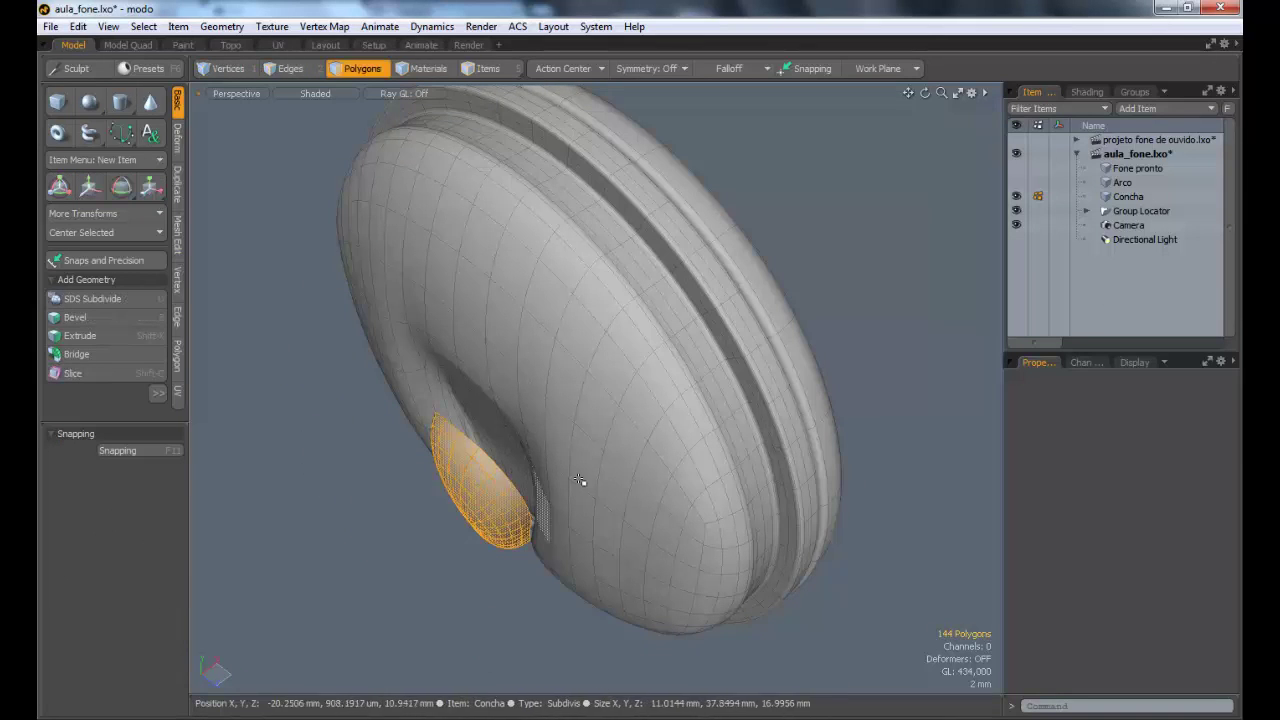
key(w)
drag(519, 488, 606, 458)
key(e)
mouse_move(562, 508)
alt+mouse_down()
mouse_move(517, 542)
mouse_move(486, 523)
mouse_move(537, 512)
alt+mouse_up()
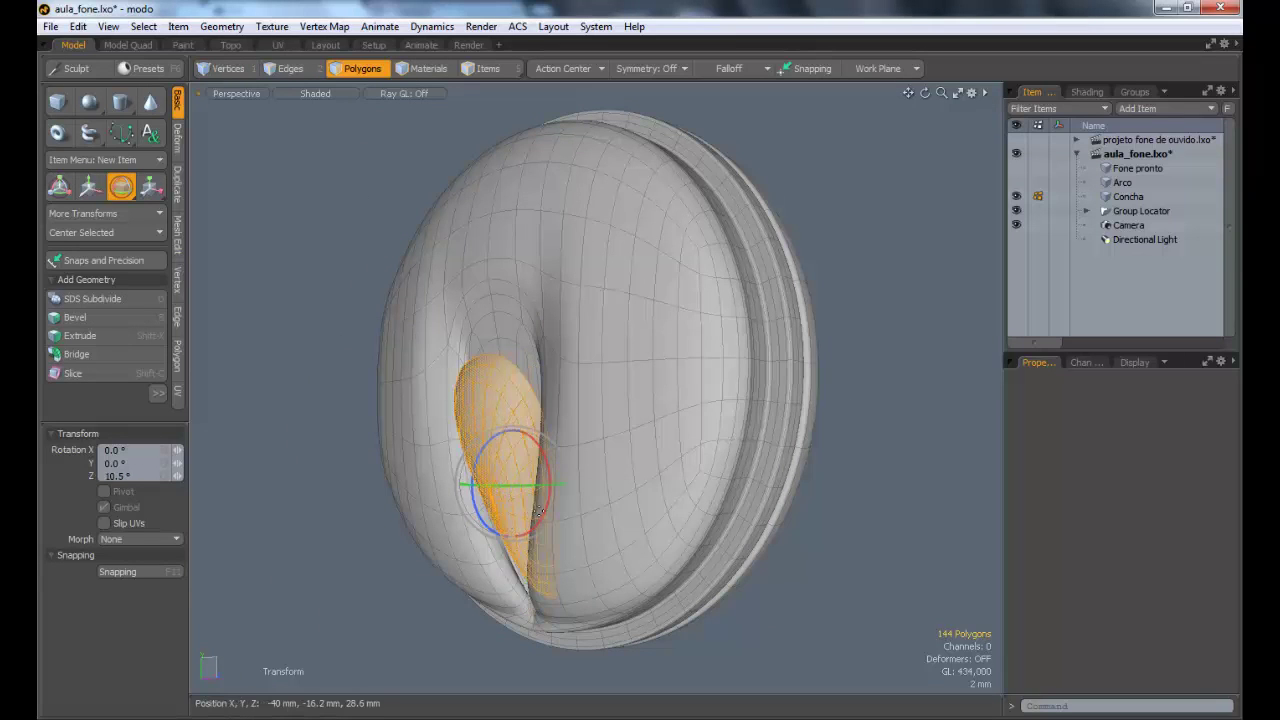
Step: Rotate the teardrop insert about -13.5° around Z, move it -300 um along X and clear the selection
key(w)
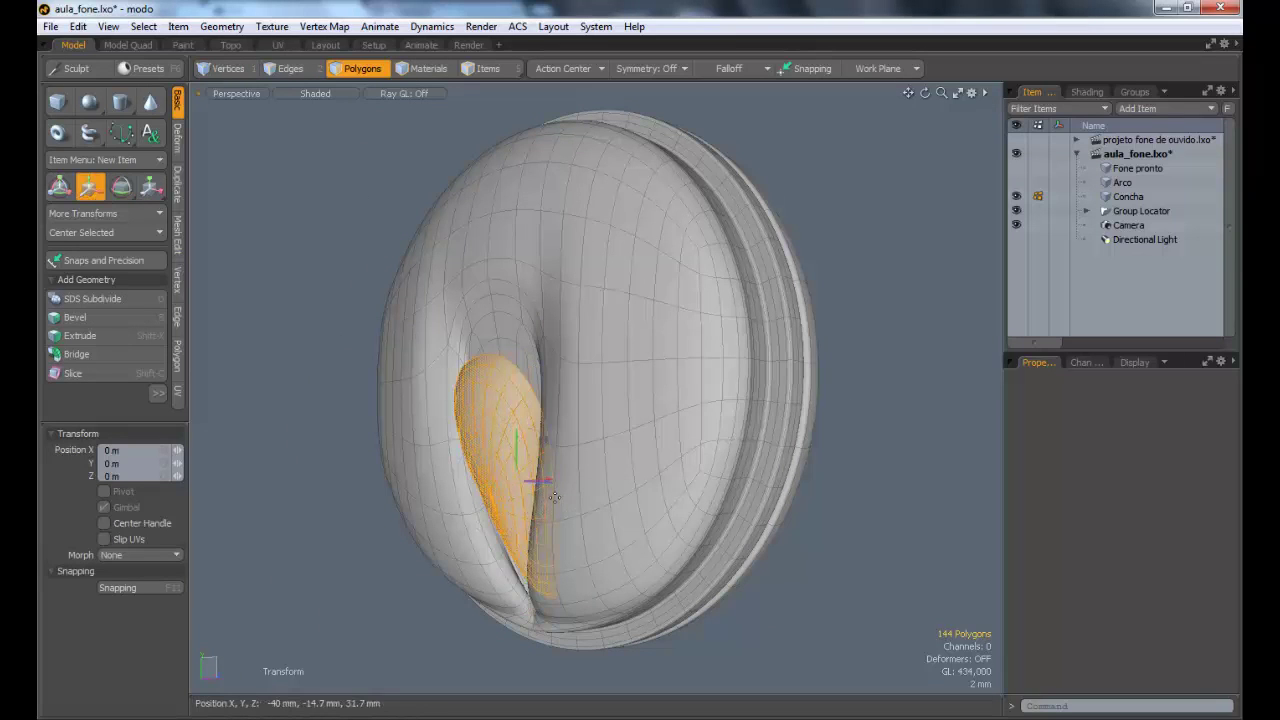
key(e)
drag(486, 525, 500, 541)
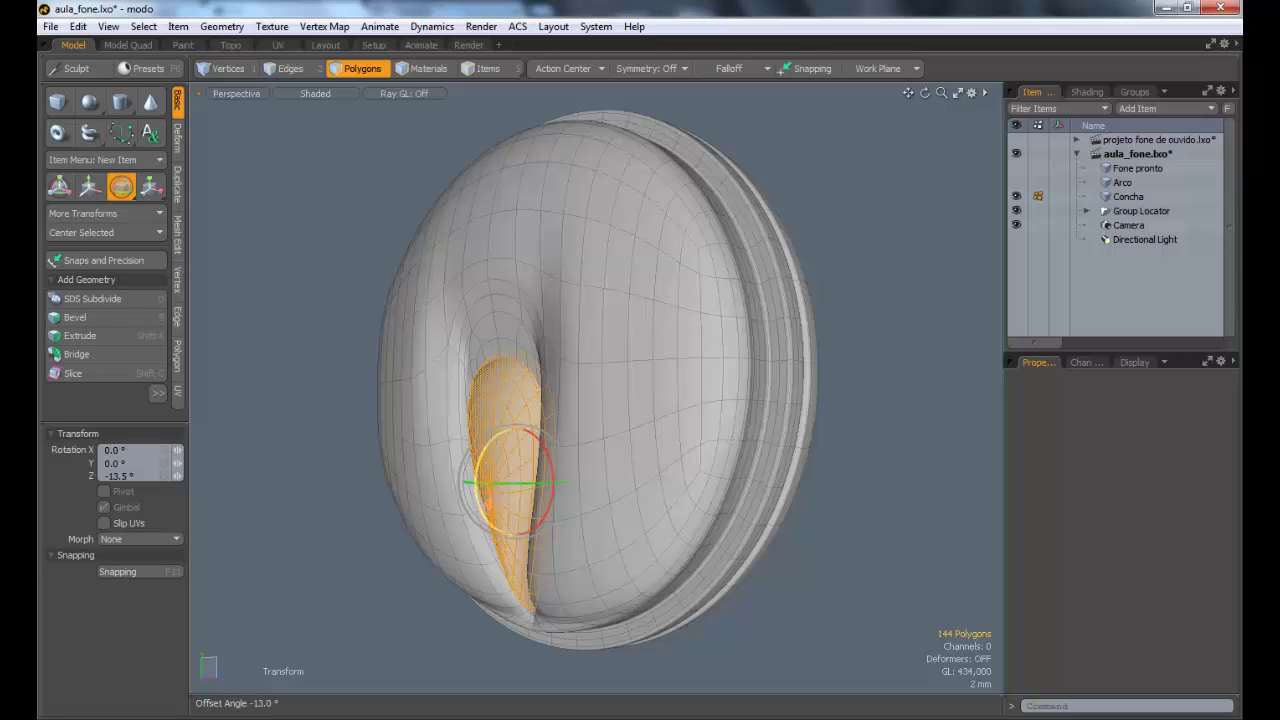
key(w)
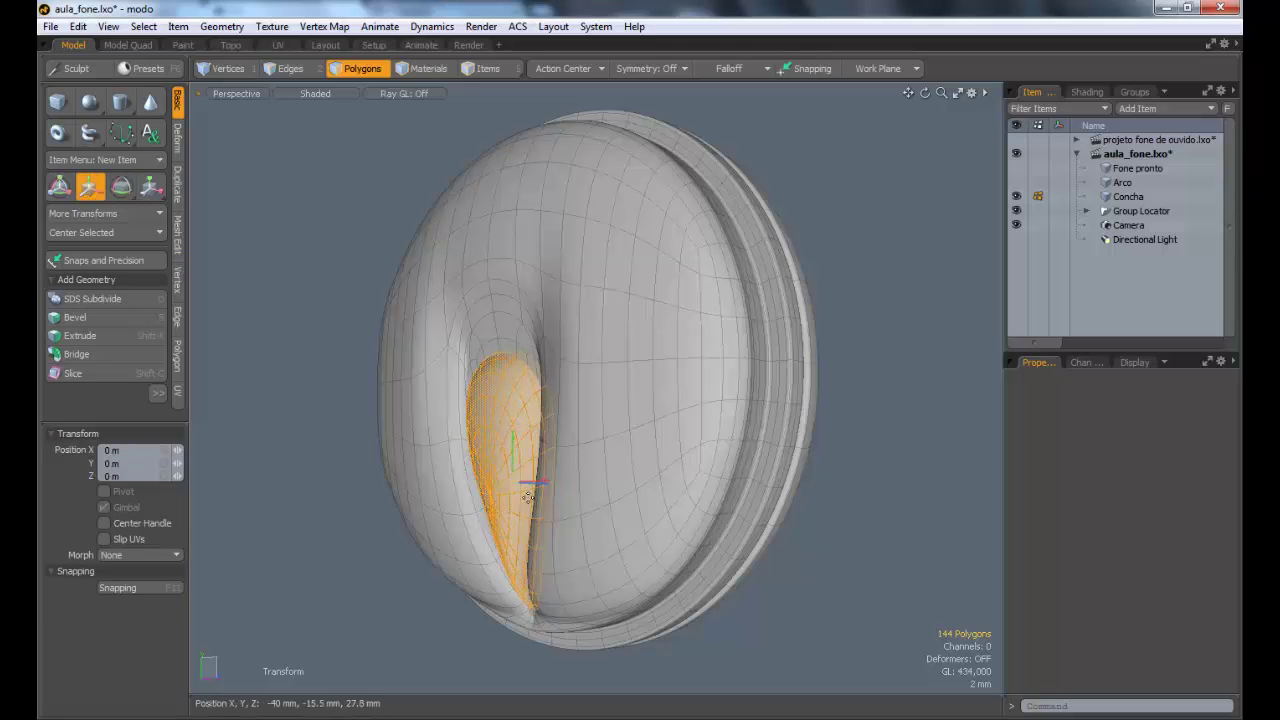
alt+drag(559, 493, 541, 511)
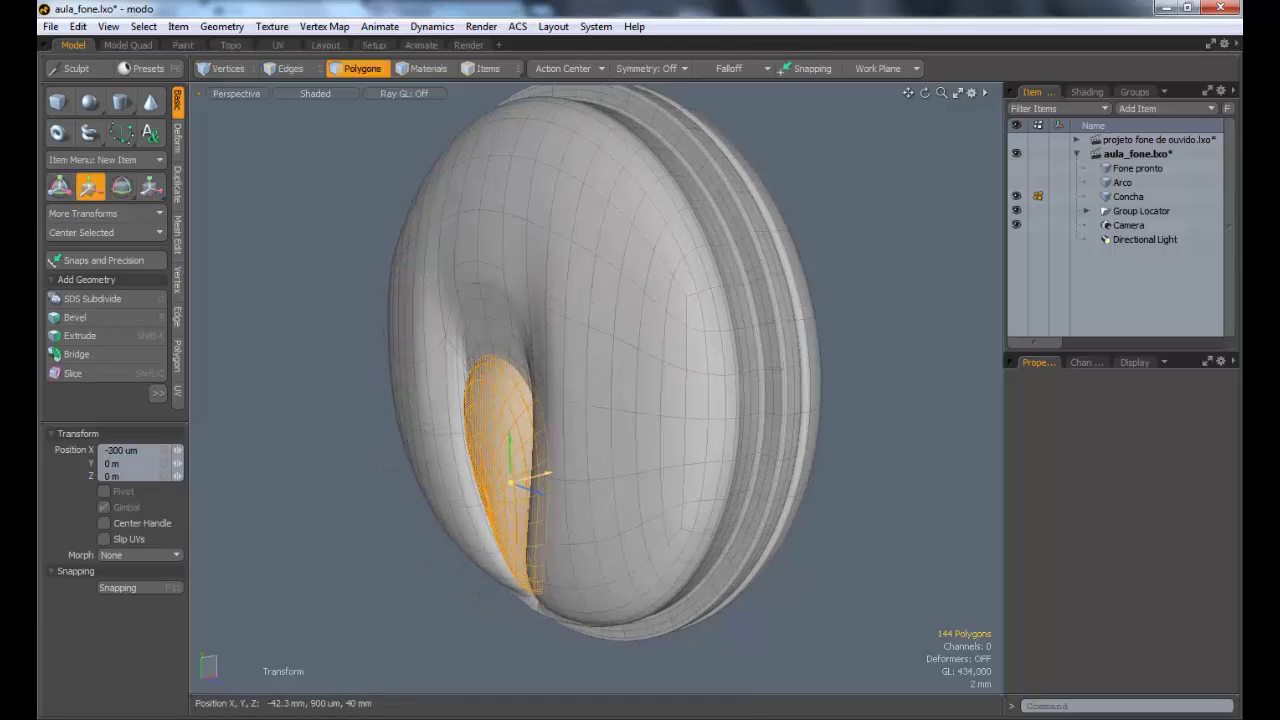
key(Escape)
key(Escape)
Step: Show the projeto fone de ouvido.lxo scene and examine the pegs on the finished ear cup's sides
alt+drag(748, 505, 563, 377)
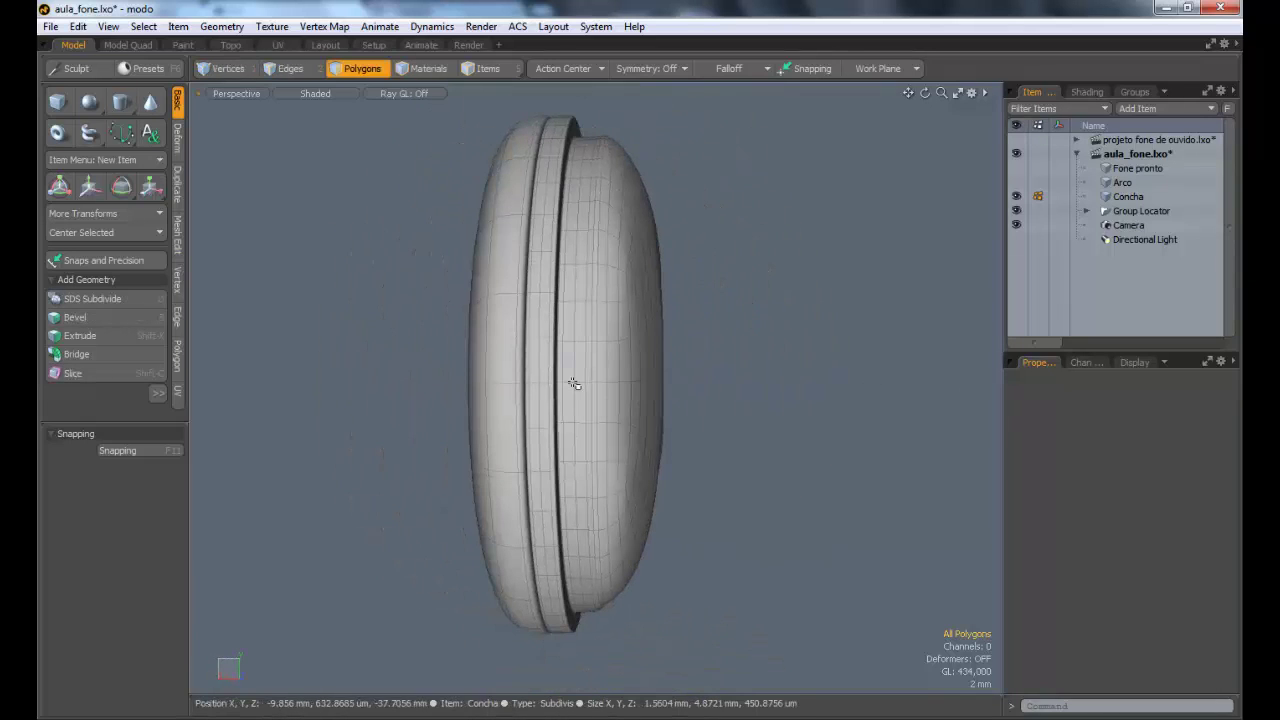
alt+drag(574, 329, 749, 286)
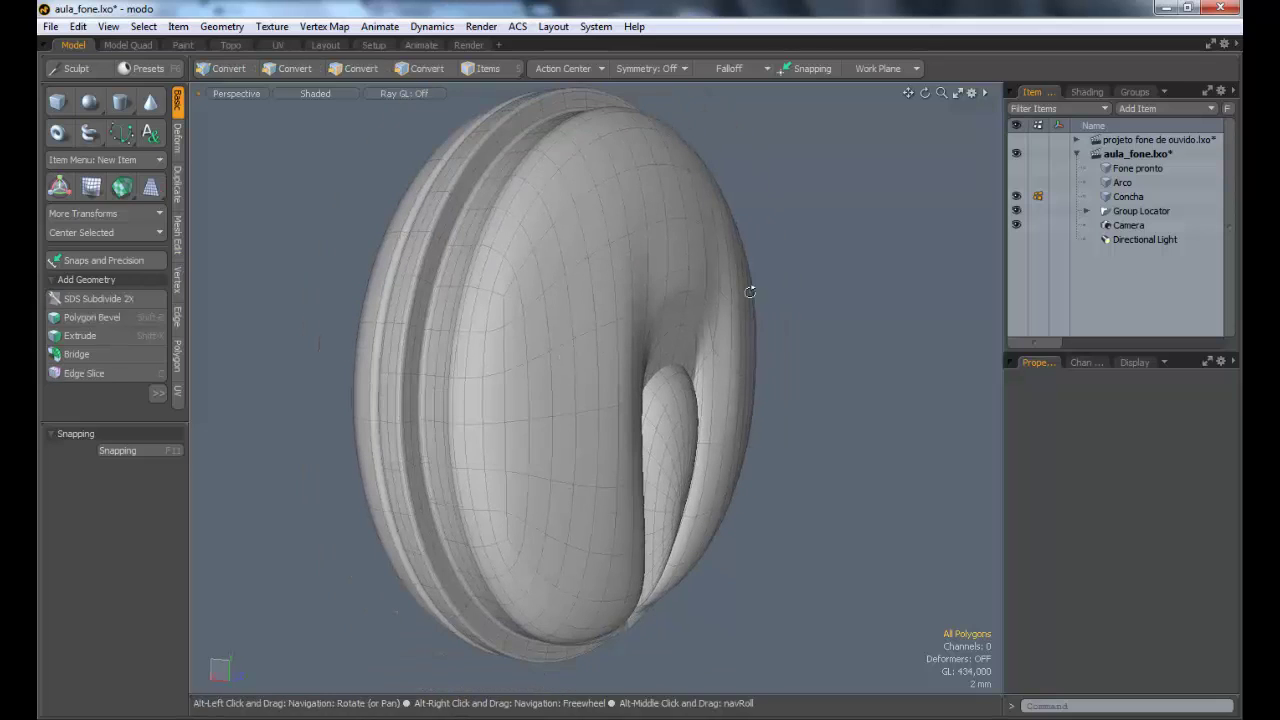
click(1016, 140)
alt+drag(534, 377, 470, 350)
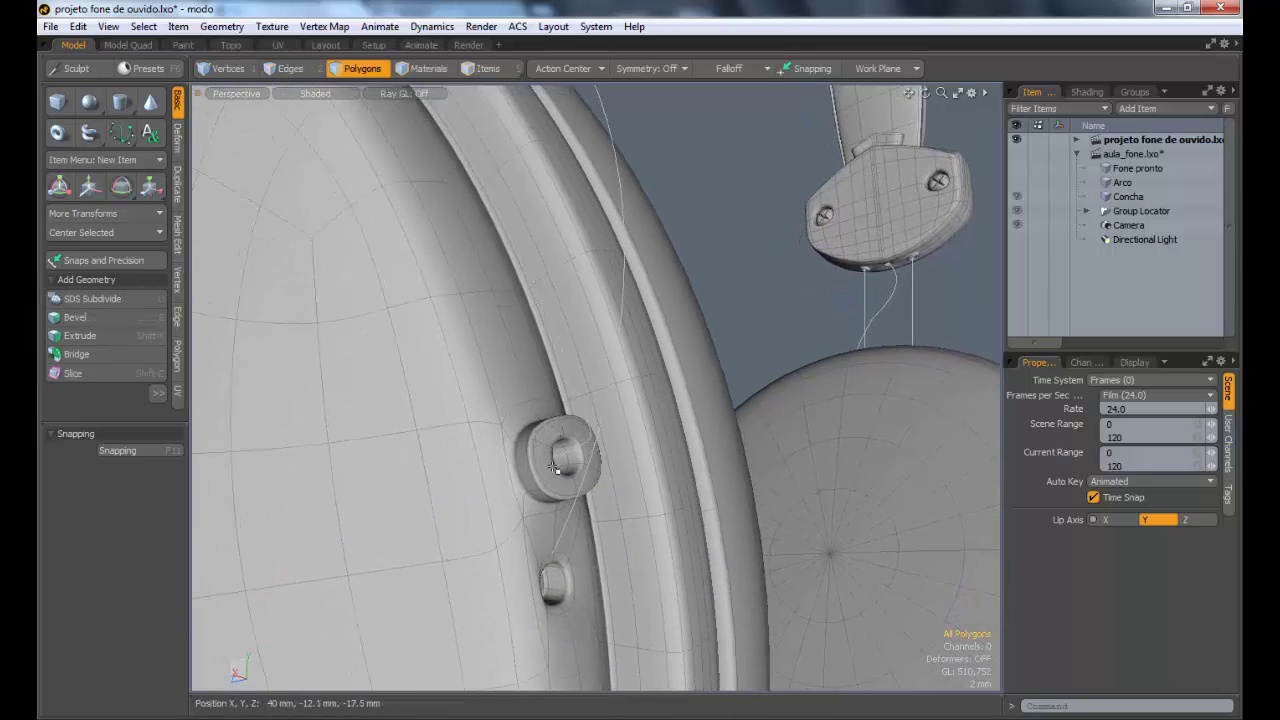
click(496, 70)
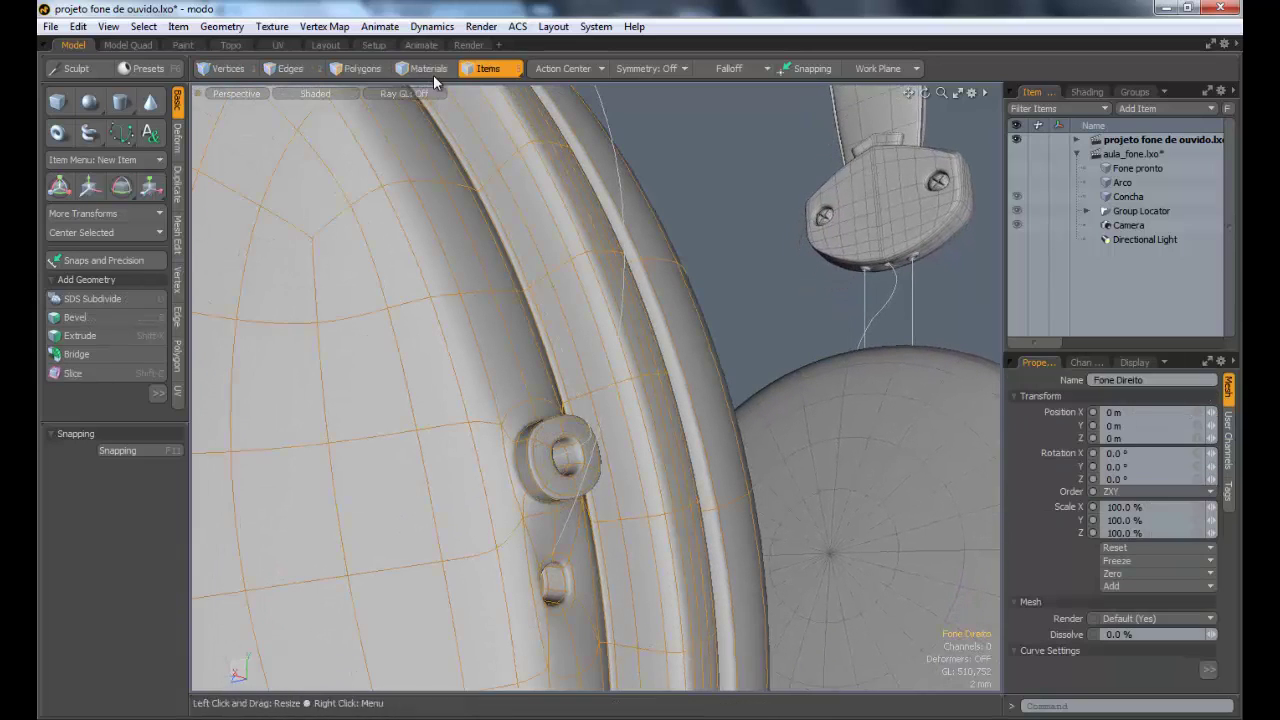
click(375, 68)
ctrl+alt+drag(545, 464, 476, 458)
alt+drag(476, 458, 530, 450)
alt+drag(530, 450, 690, 428)
ctrl+alt+drag(533, 413, 434, 277)
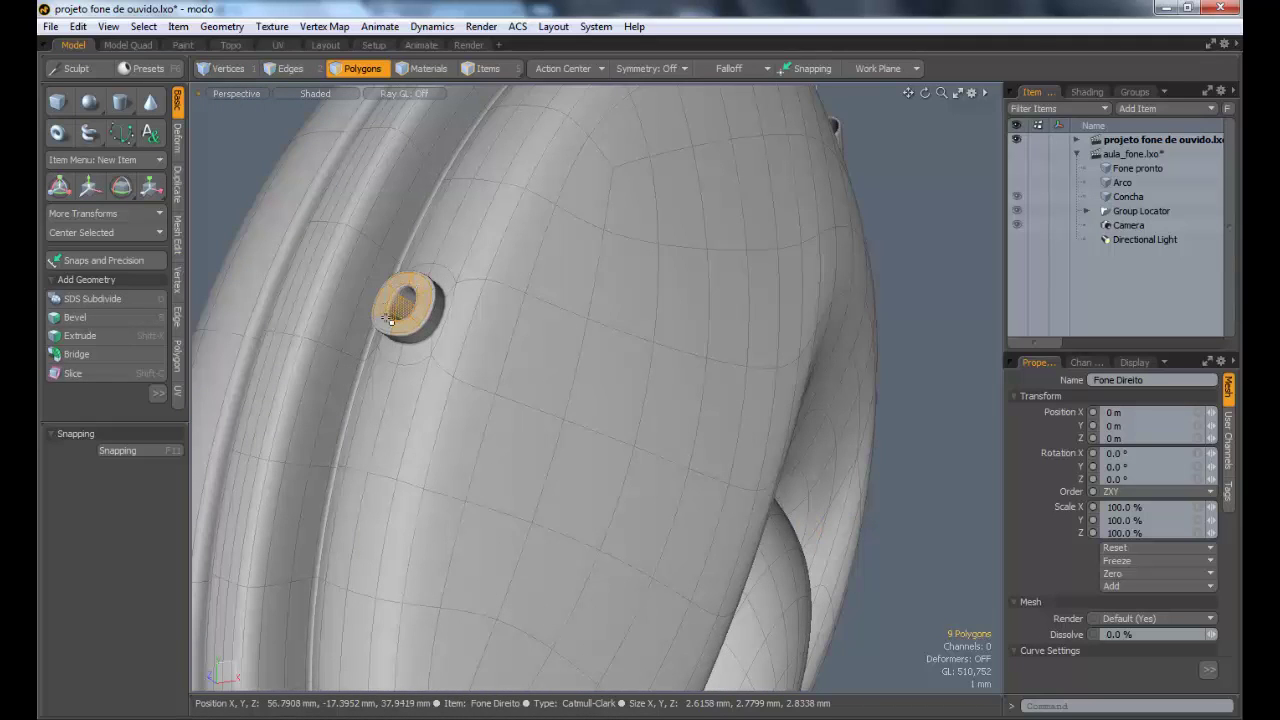
alt+drag(422, 332, 425, 480)
alt+drag(450, 478, 664, 377)
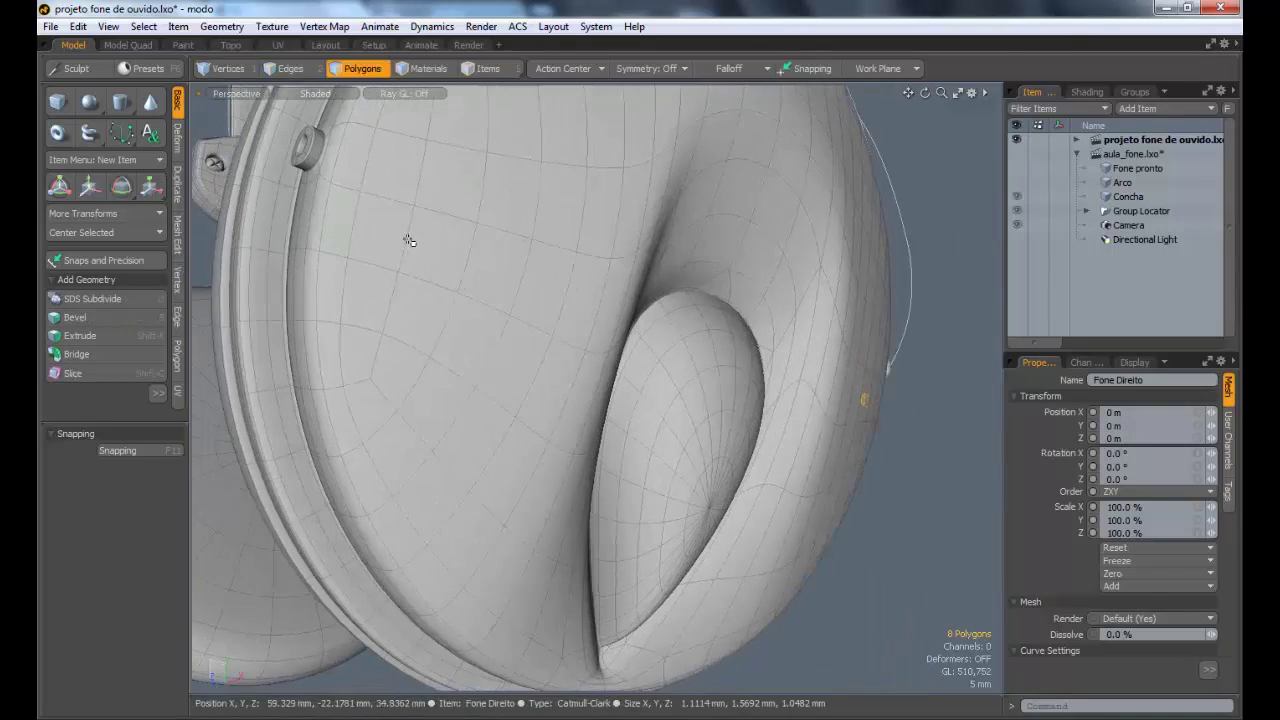
alt+drag(475, 312, 424, 335)
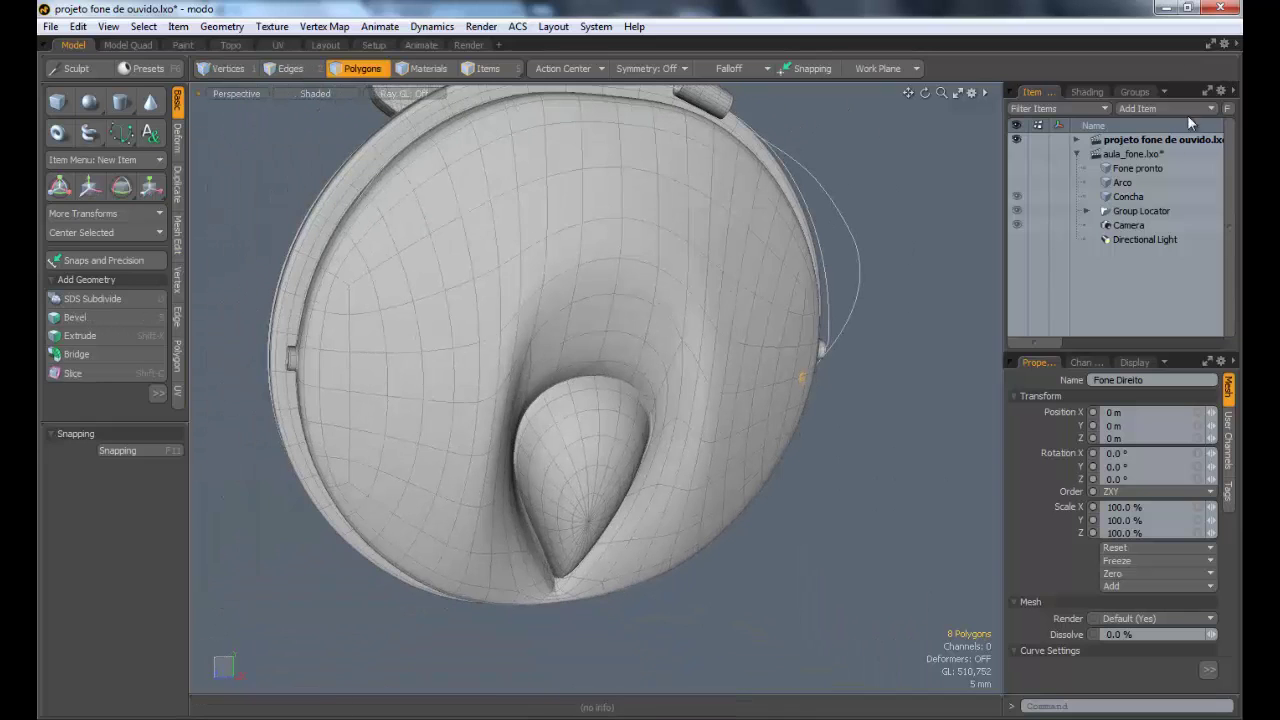
Step: Return to the aula_fone.lxo scene and make the Concha mesh active for polygon editing
click(1135, 155)
alt+drag(400, 242, 540, 250)
ctrl+alt+drag(540, 250, 520, 300)
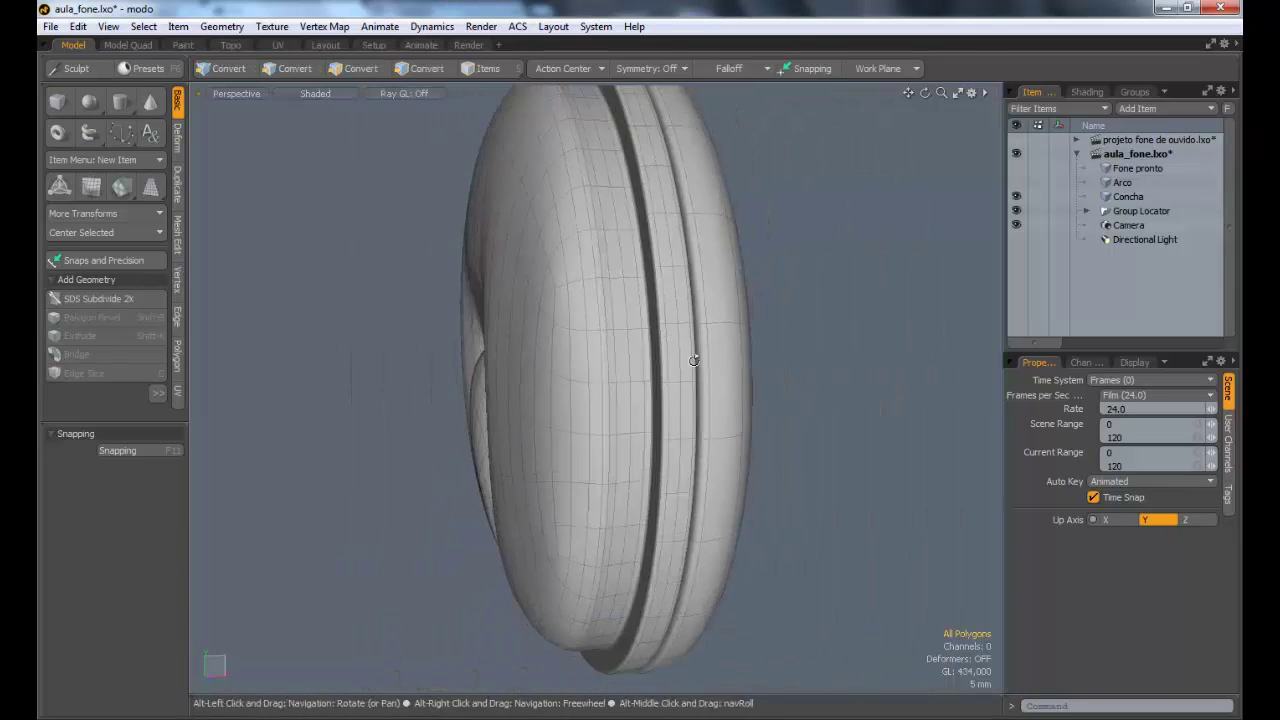
key(5)
alt+drag(694, 361, 665, 370)
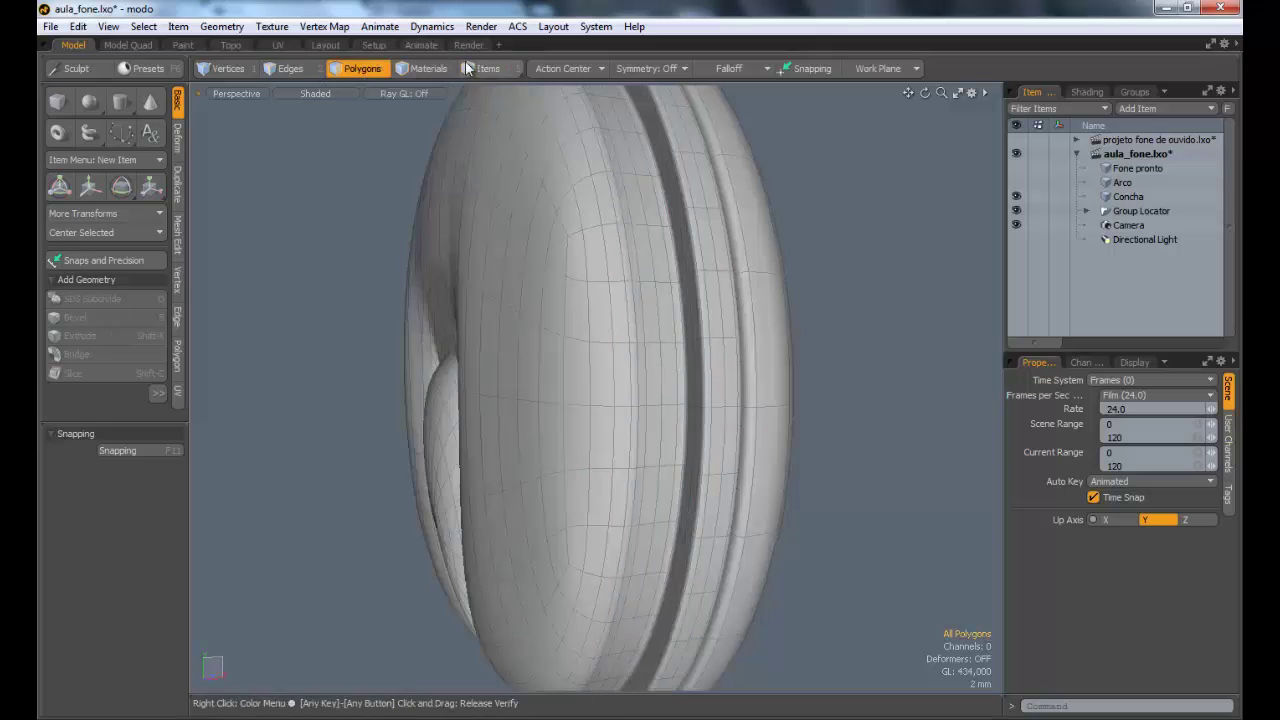
click(619, 287)
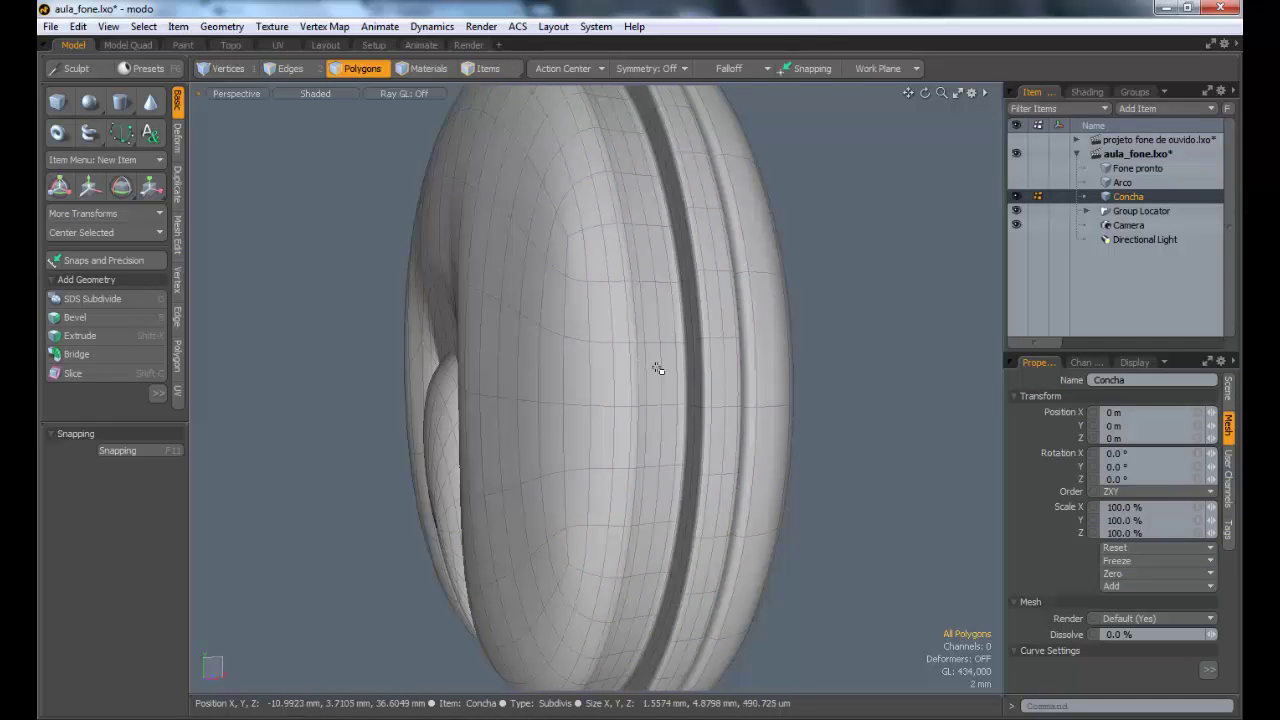
Step: Select two polygons on each opposite side wall of the Concha shell, level with the top of the teardrop
alt+drag(668, 370, 700, 330)
ctrl+alt+drag(727, 446, 679, 381)
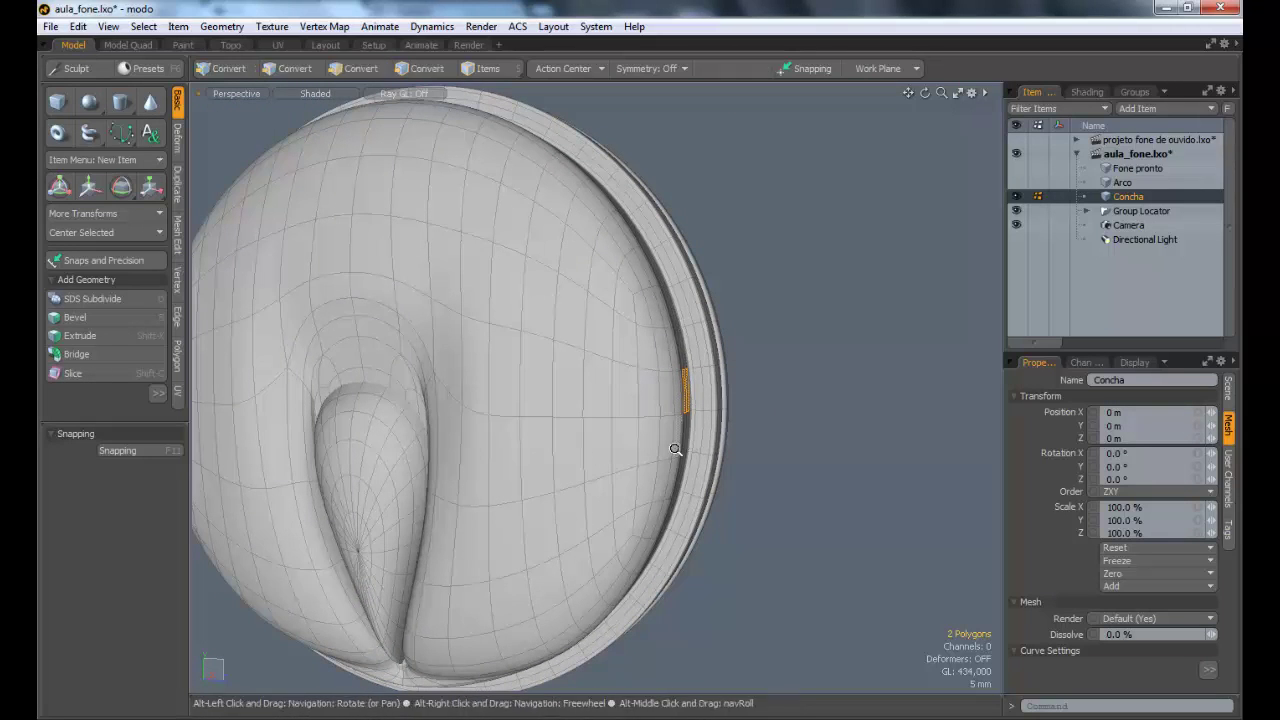
alt+drag(676, 450, 801, 381)
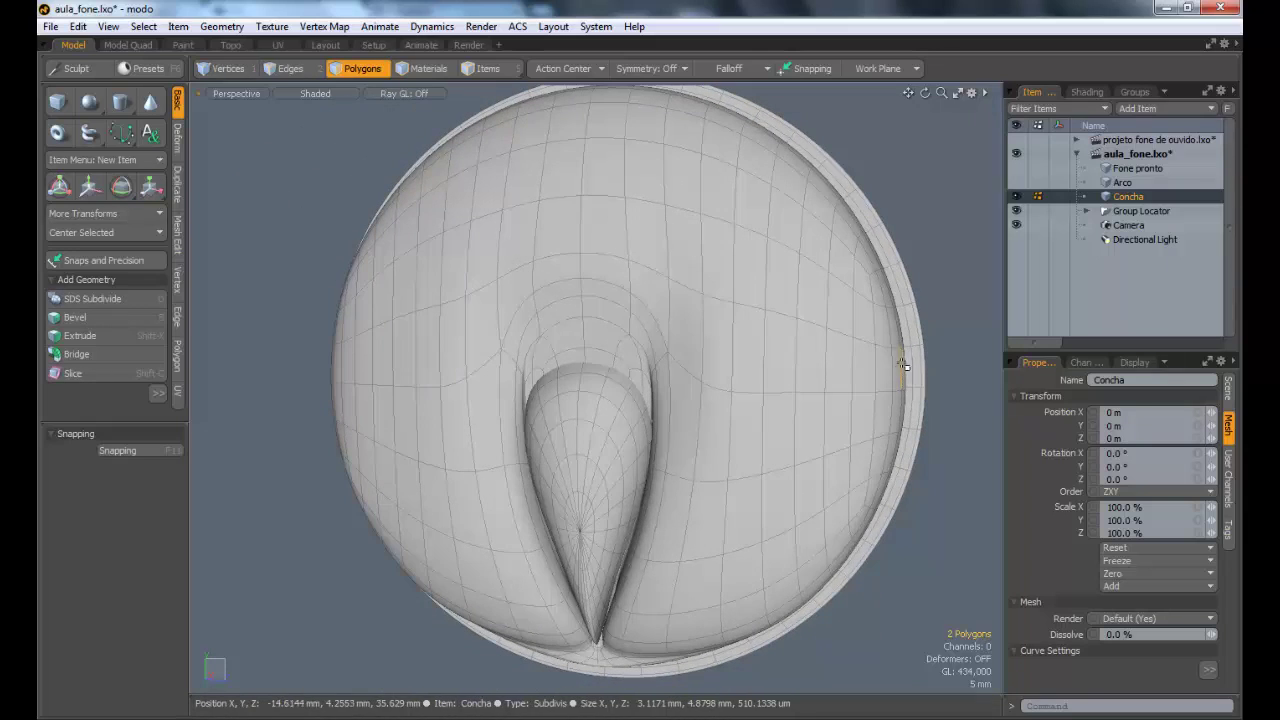
alt+drag(472, 303, 491, 394)
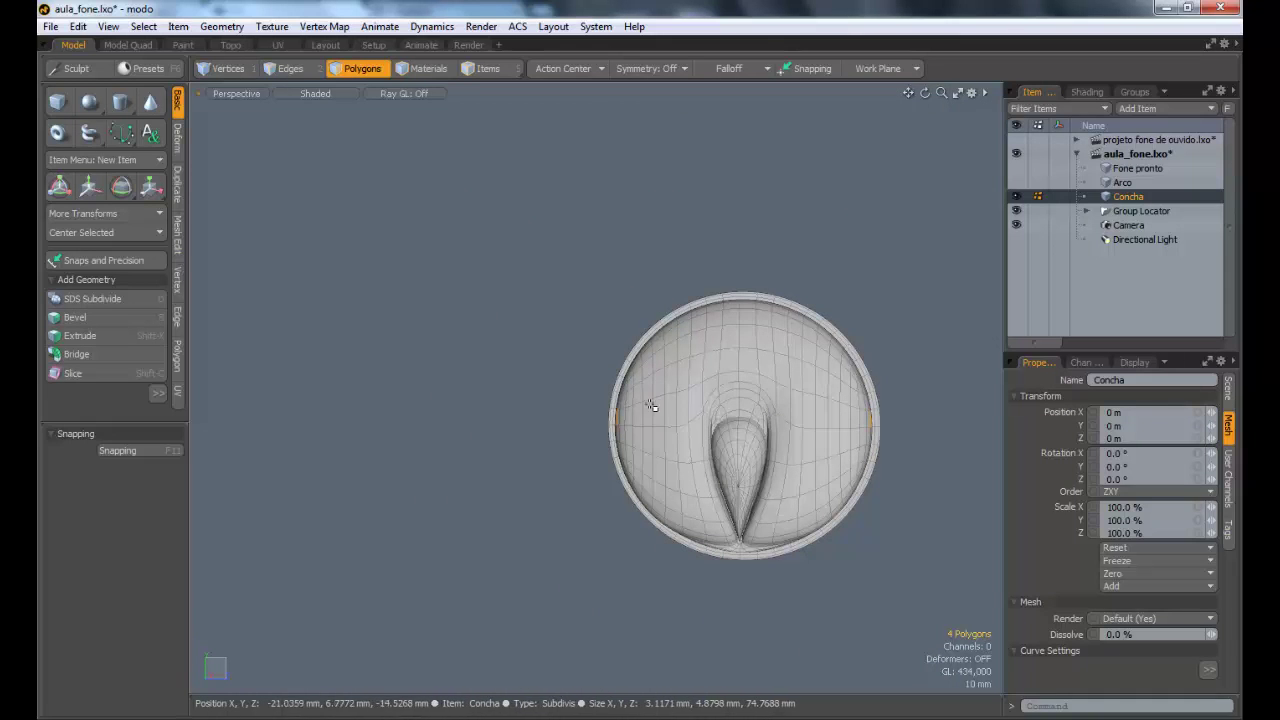
alt+shift+drag(741, 417, 603, 383)
ctrl+alt+drag(514, 376, 529, 377)
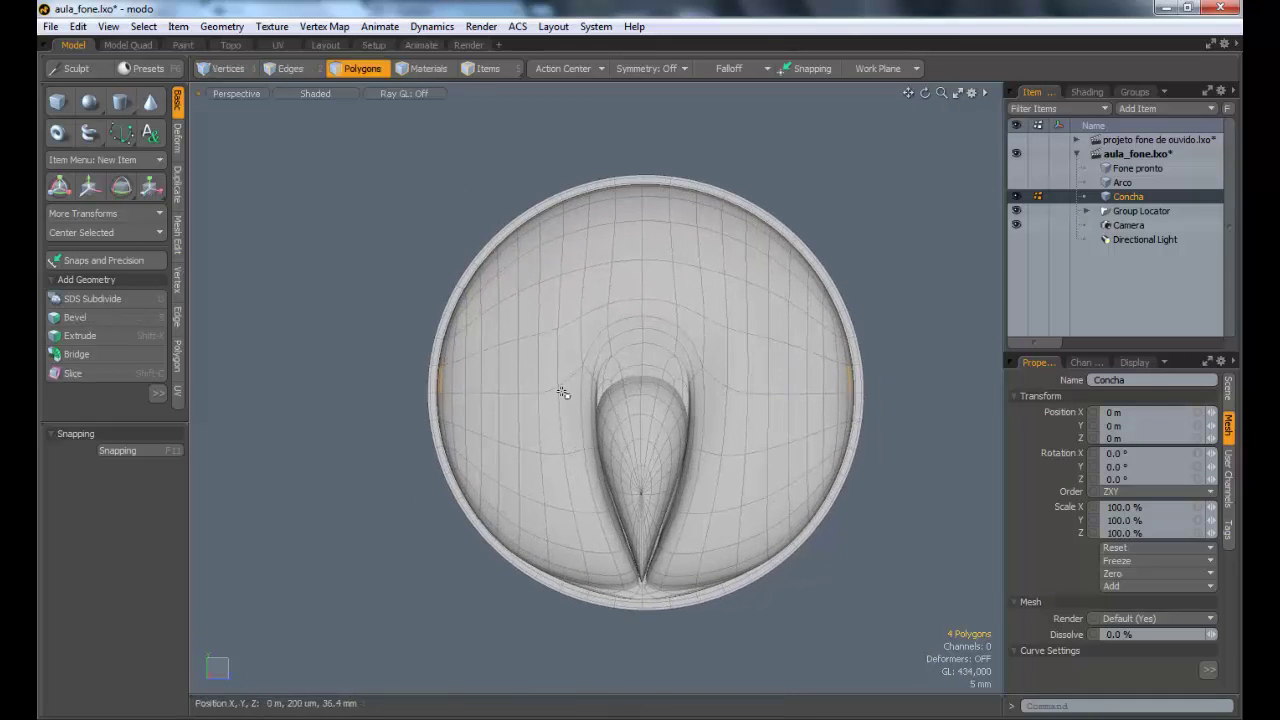
Step: Inset the selected side-wall polygons with Polygon Bevel, and bevel them outward with a 2.85 mm shift into pegs
alt+drag(750, 387, 606, 375)
key(b)
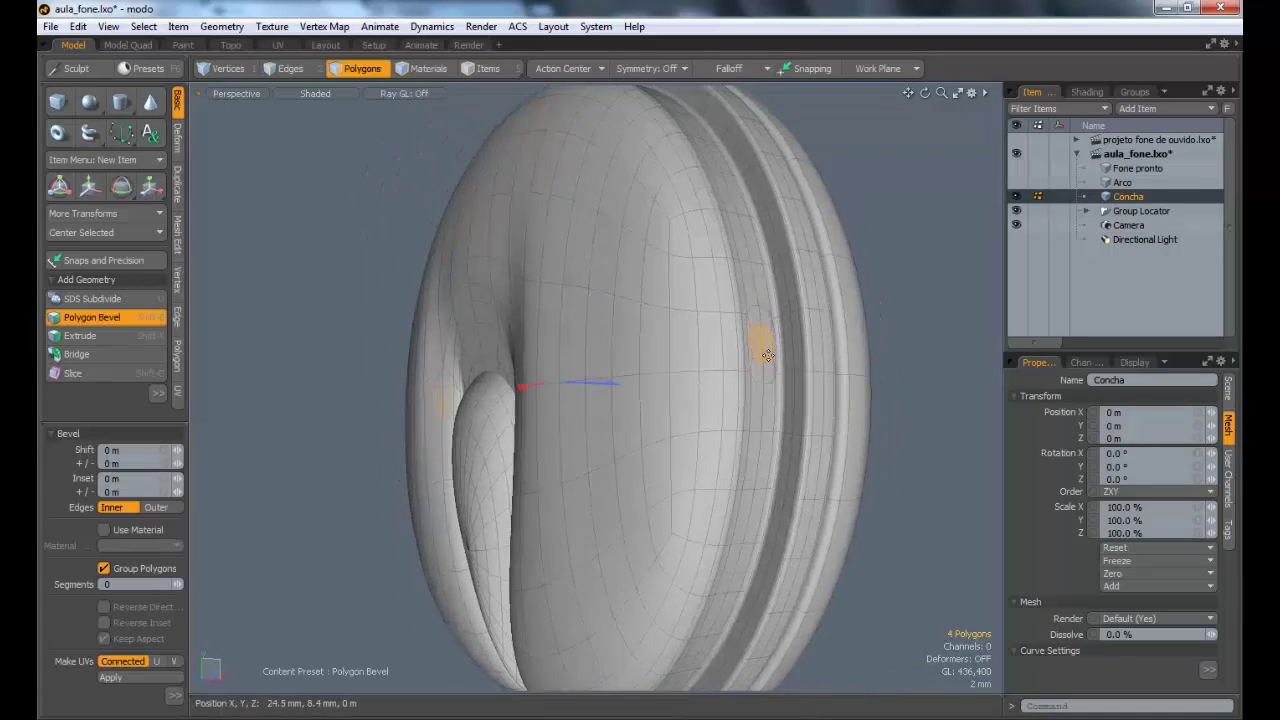
alt+drag(762, 362, 657, 363)
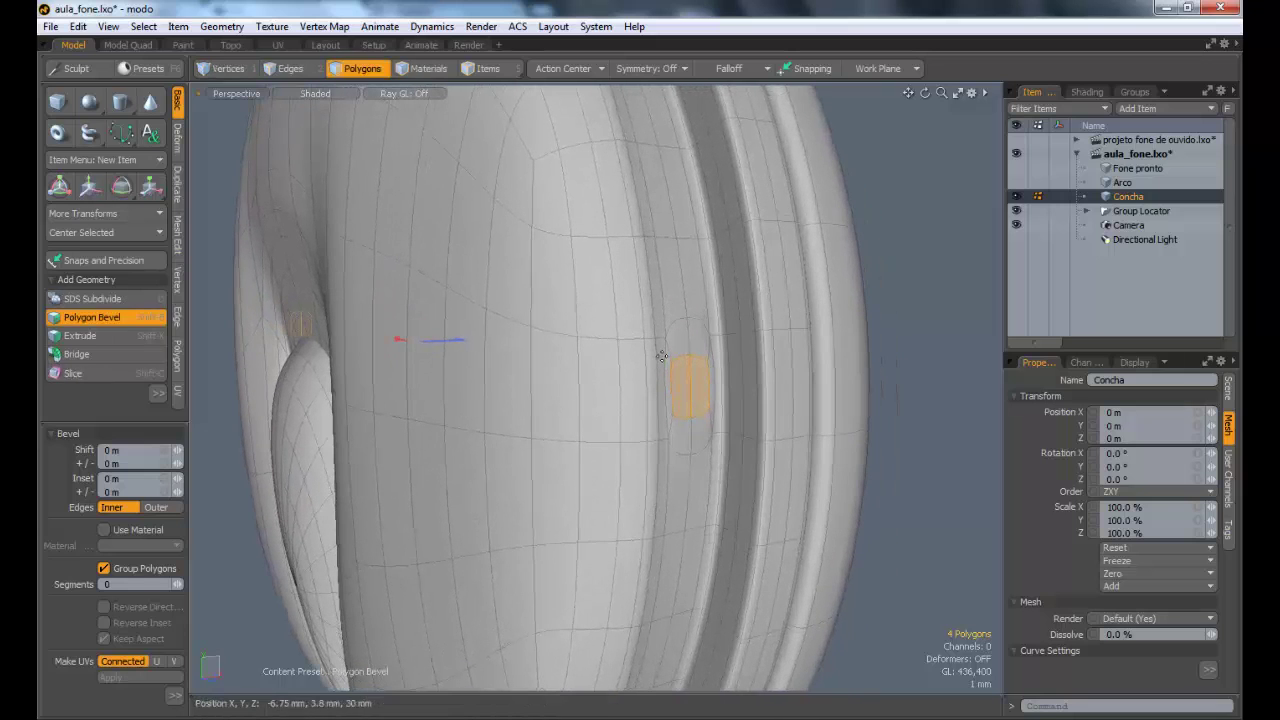
key(ctrl)
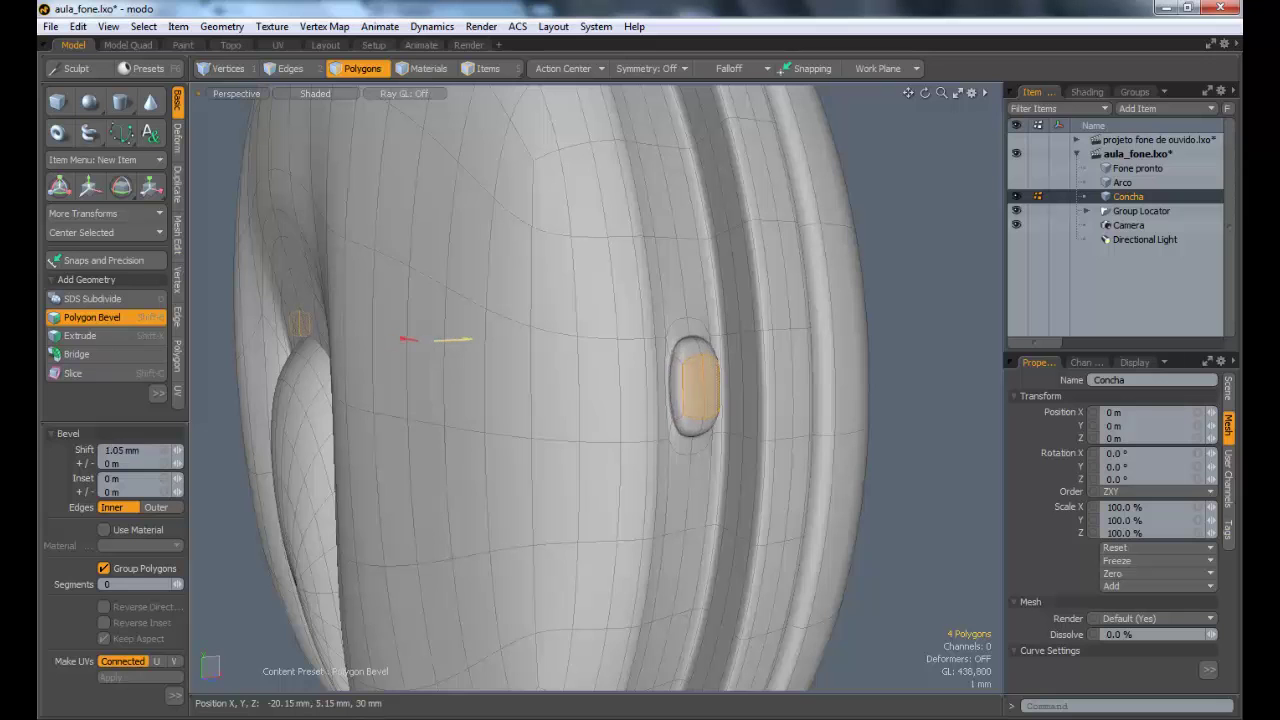
drag(470, 340, 488, 344)
alt+drag(500, 365, 563, 389)
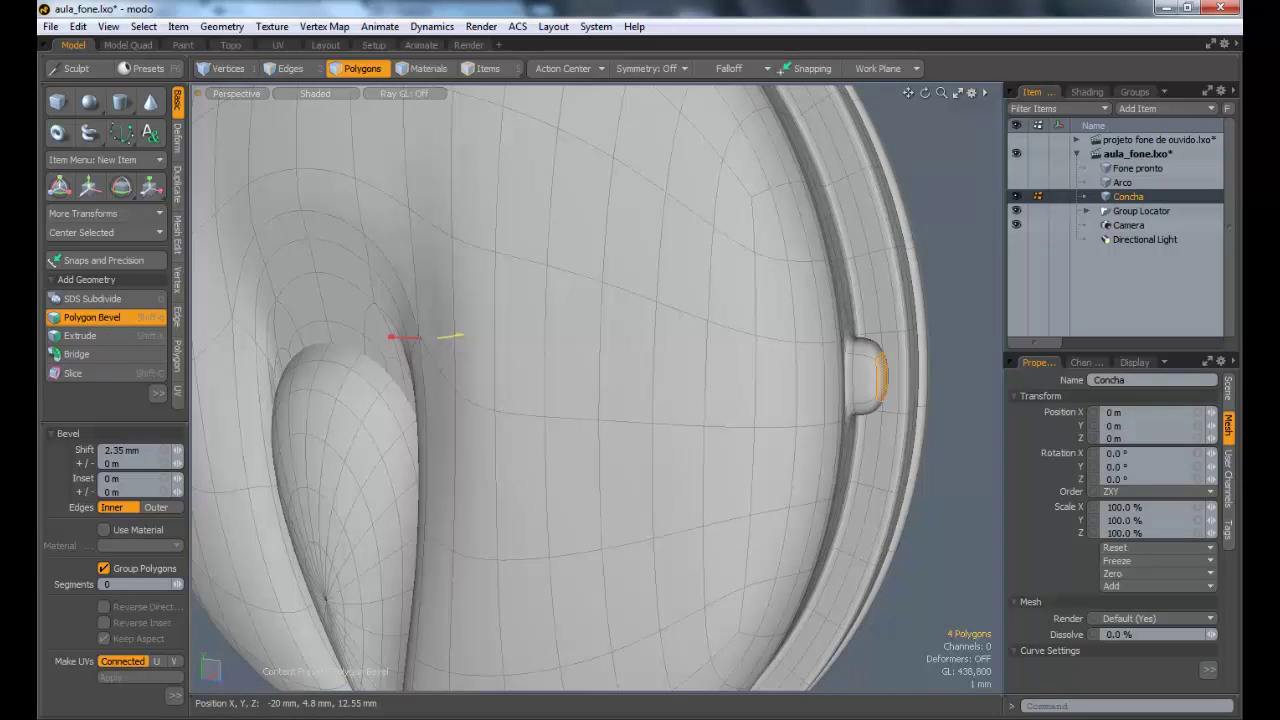
alt+drag(467, 340, 868, 265)
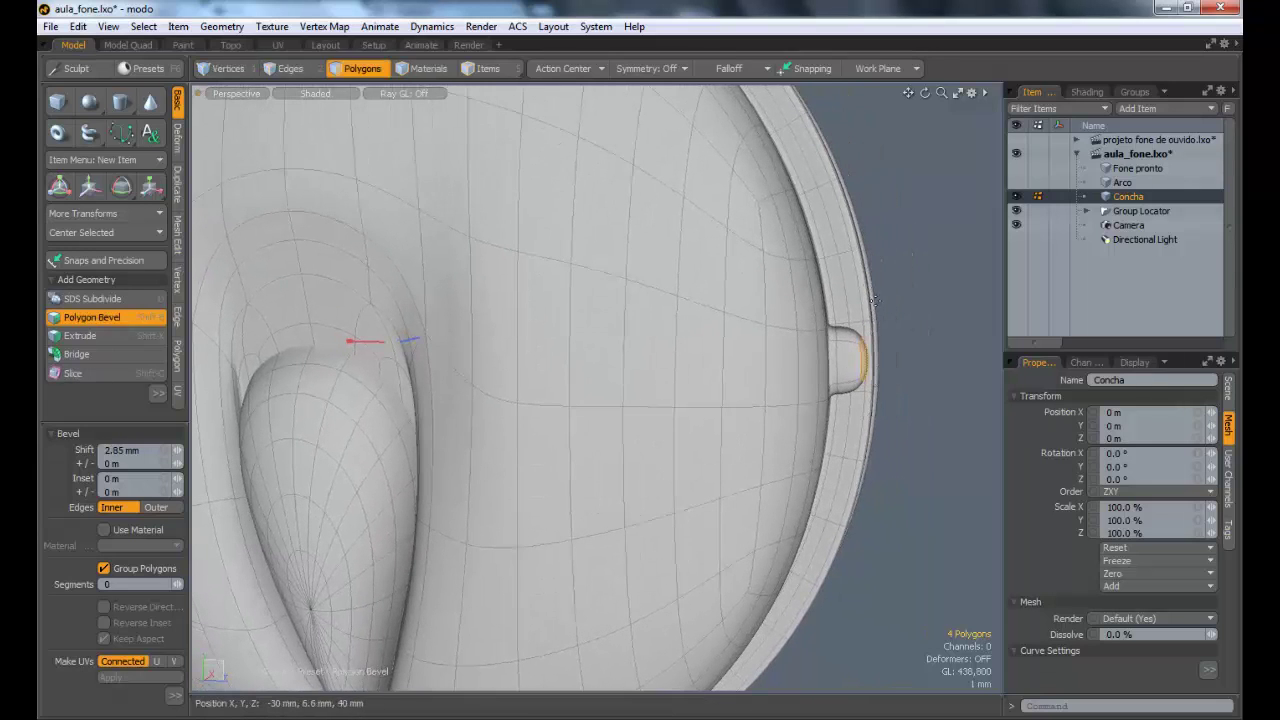
Step: Bevel the end faces of both side pegs with a 940 um inset
alt+drag(889, 384, 365, 332)
shift+click(571, 419)
key(ctrl+z)
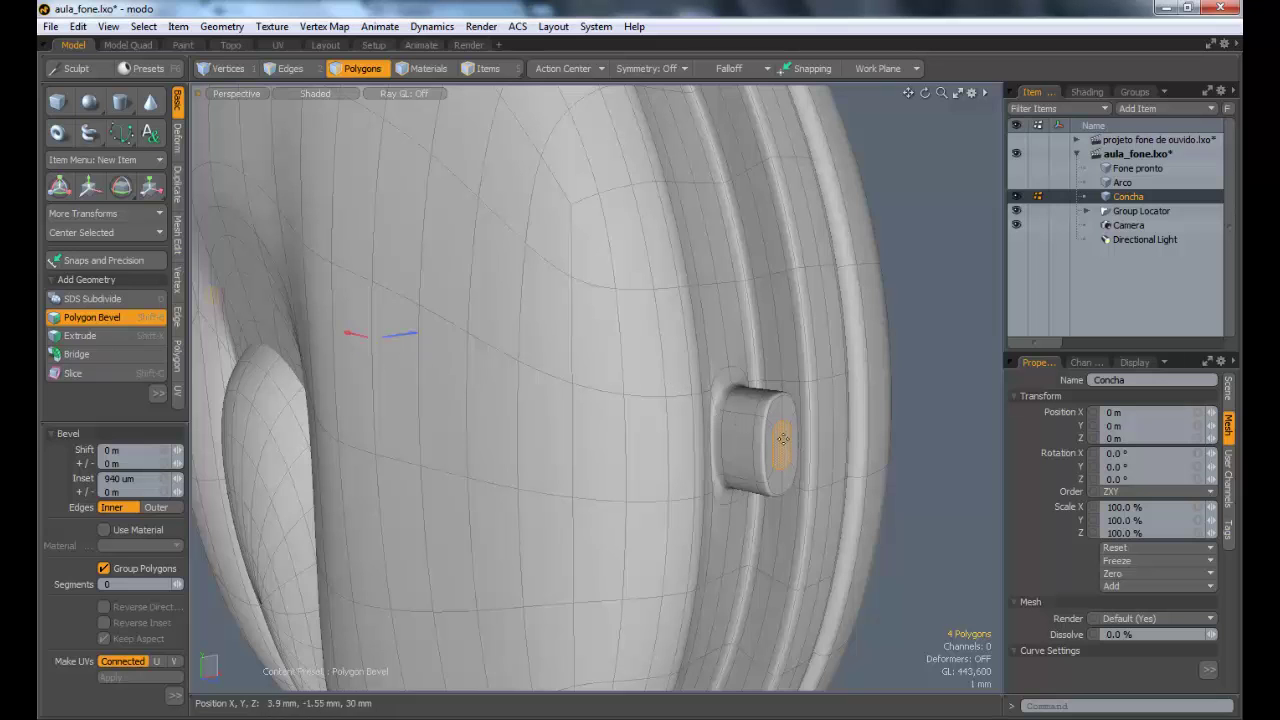
Step: Adjust the peg end faces' bevel inset to 680 um, and bevel the faces inward with a -450 um shift
alt+drag(643, 455, 530, 390)
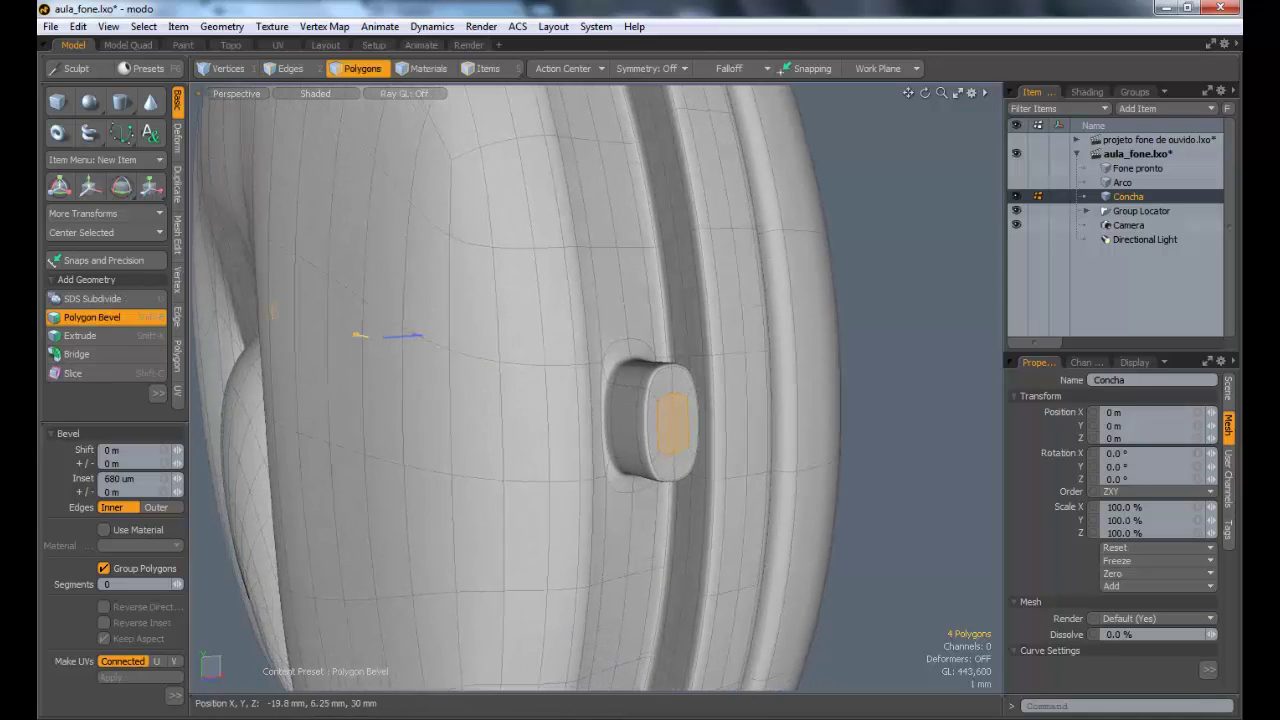
key(alt)
key(b)
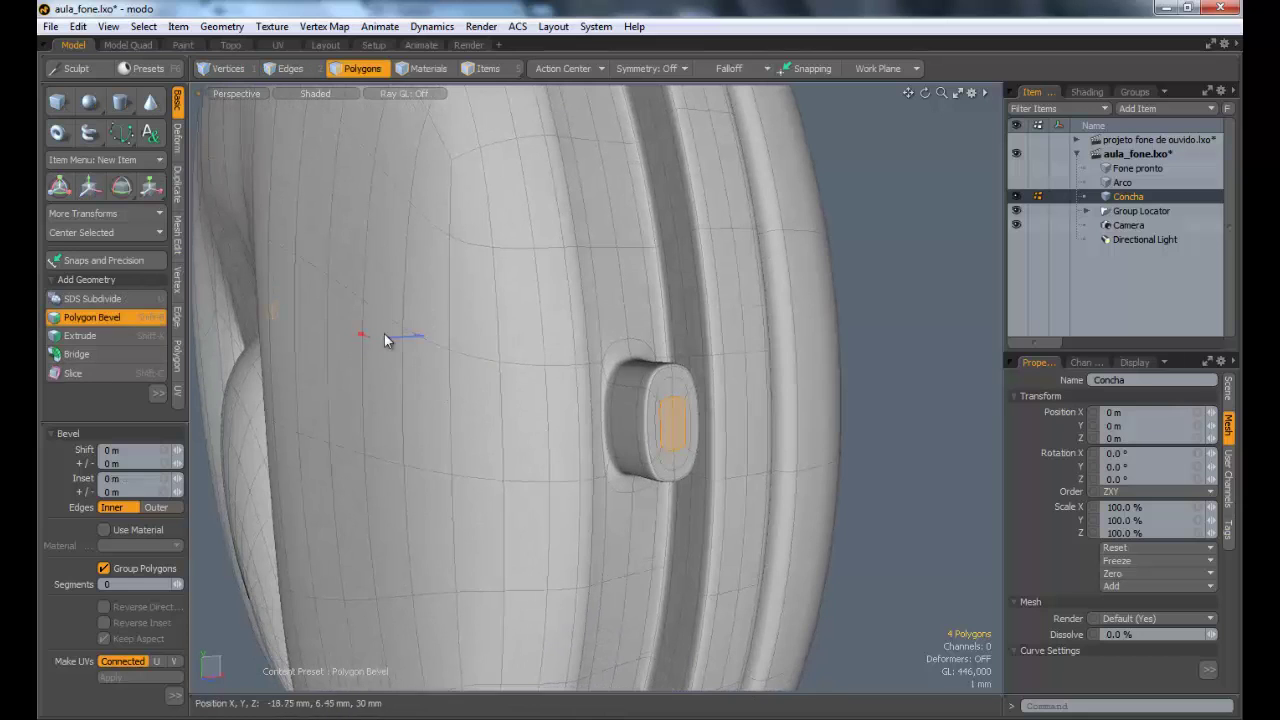
drag(404, 339, 404, 343)
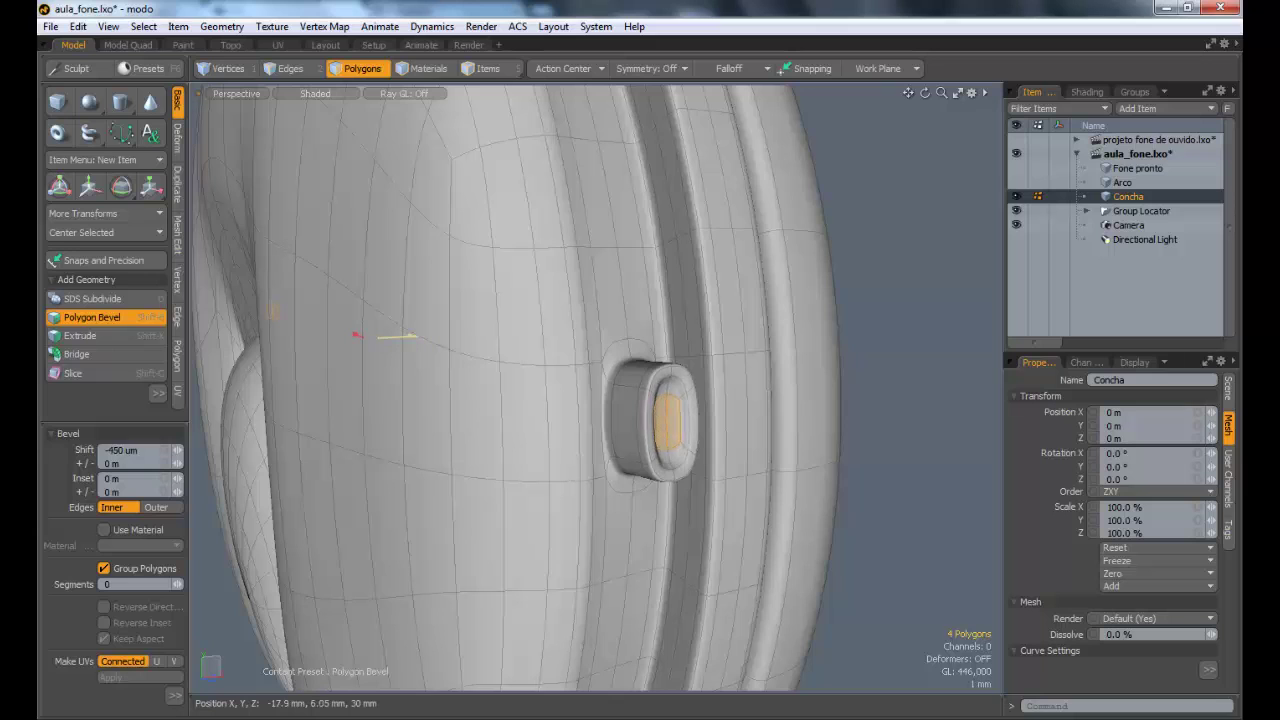
Step: Bevel the recessed peg faces deeper with a -2.7 mm shift and -10 um inset, and add one more bevel at the floor
key(alt)
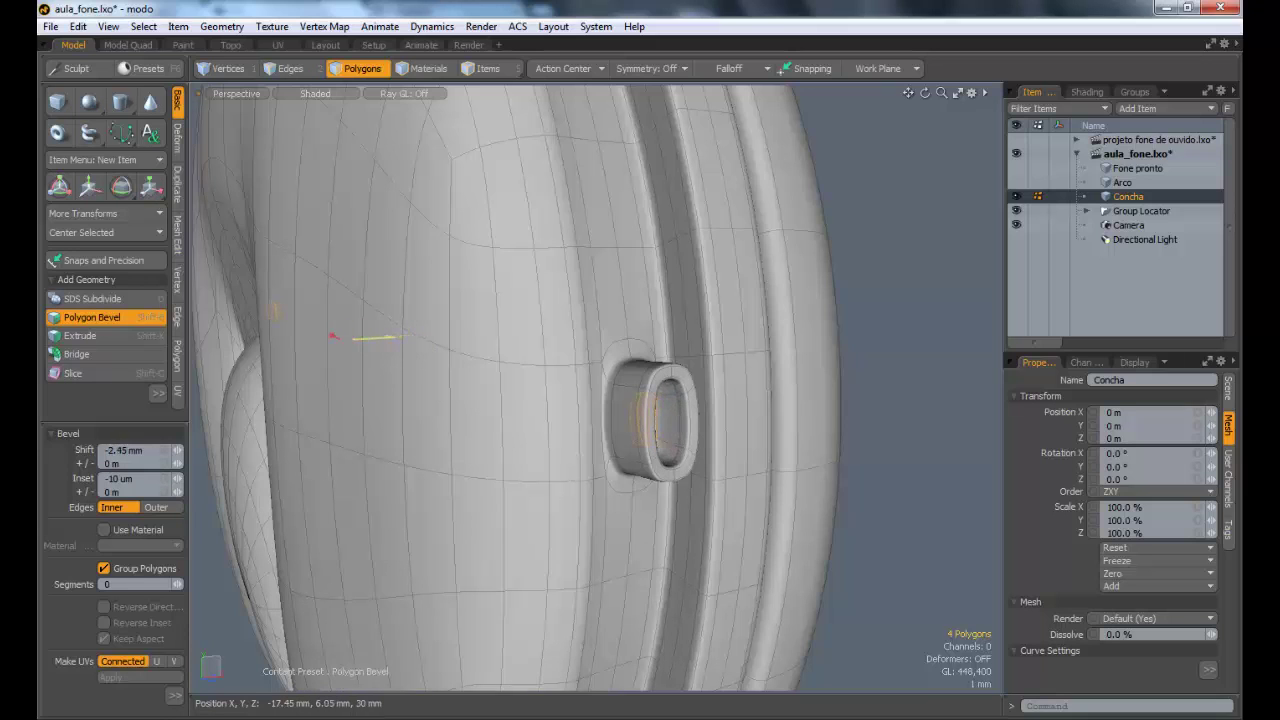
drag(400, 337, 394, 338)
mouse_move(577, 403)
alt+mouse_down()
mouse_move(540, 403)
mouse_move(556, 398)
alt+mouse_up()
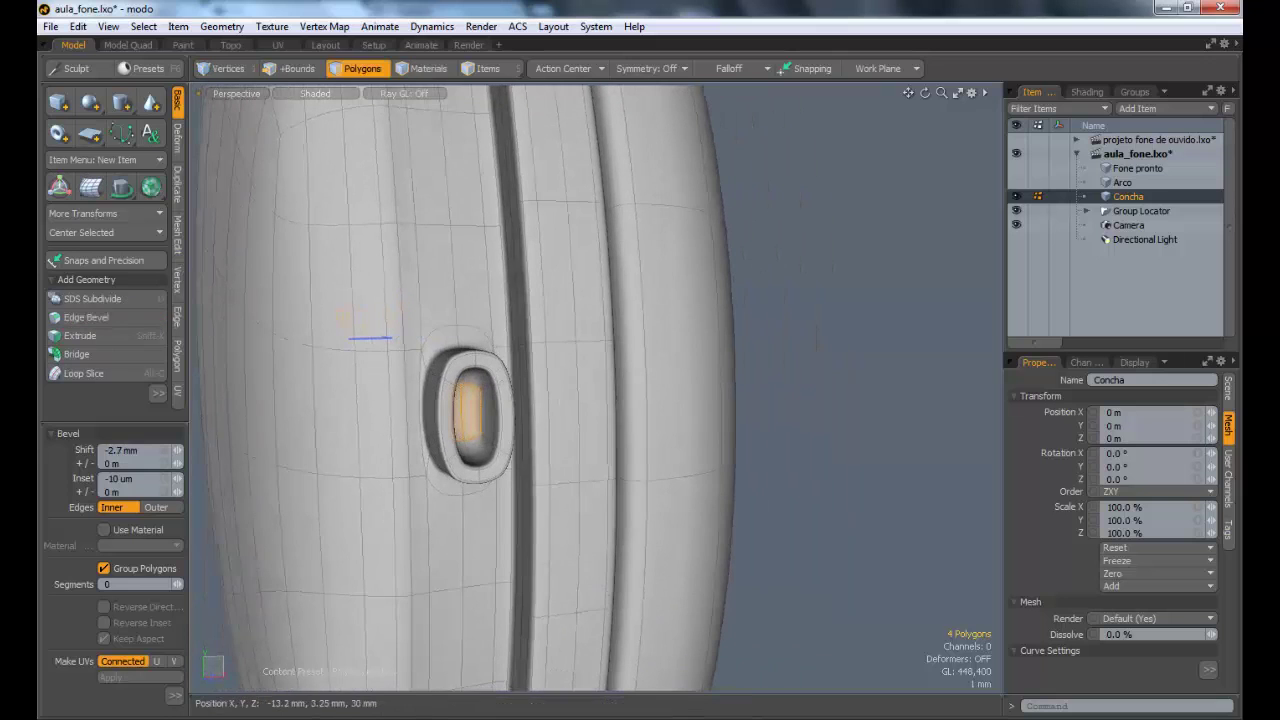
shift+click(519, 429)
key(Escape)
key(Escape)
key(Escape)
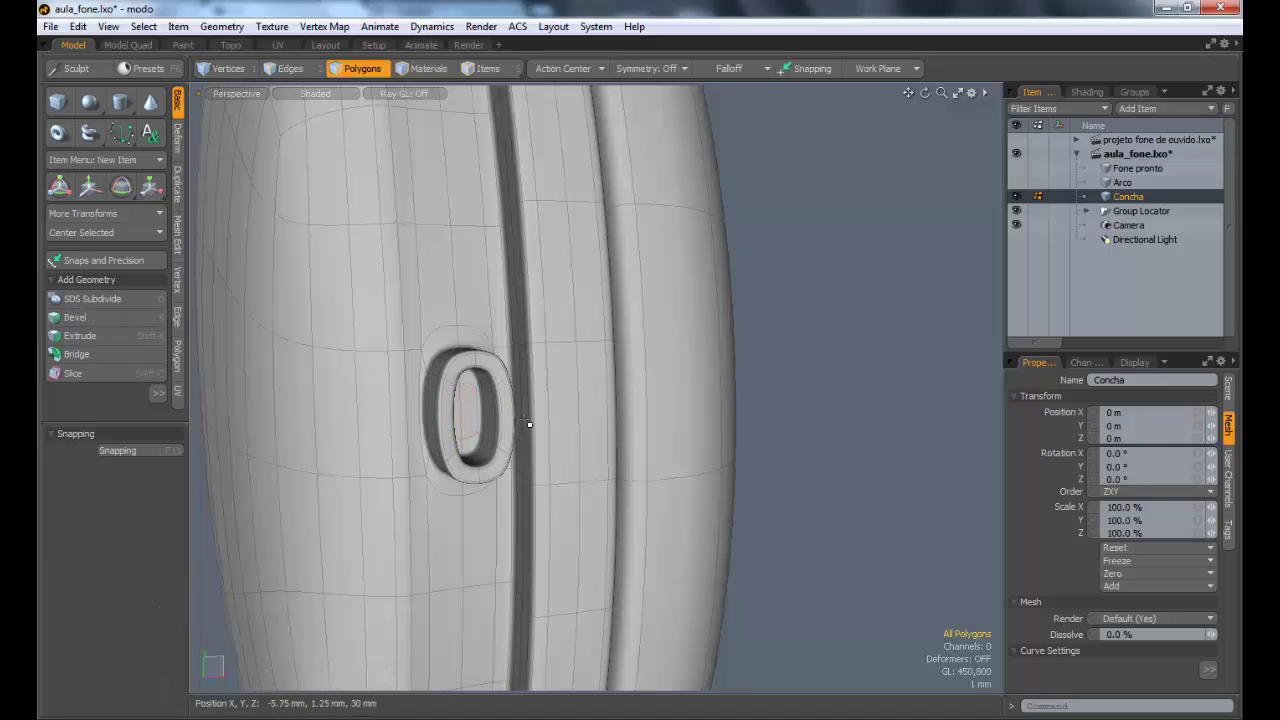
Step: Restore the selection of the recessed floor polygons and grow it to cover both whole side pegs
mouse_move(504, 424)
alt+mouse_down()
mouse_move(494, 446)
mouse_move(507, 440)
alt+mouse_up()
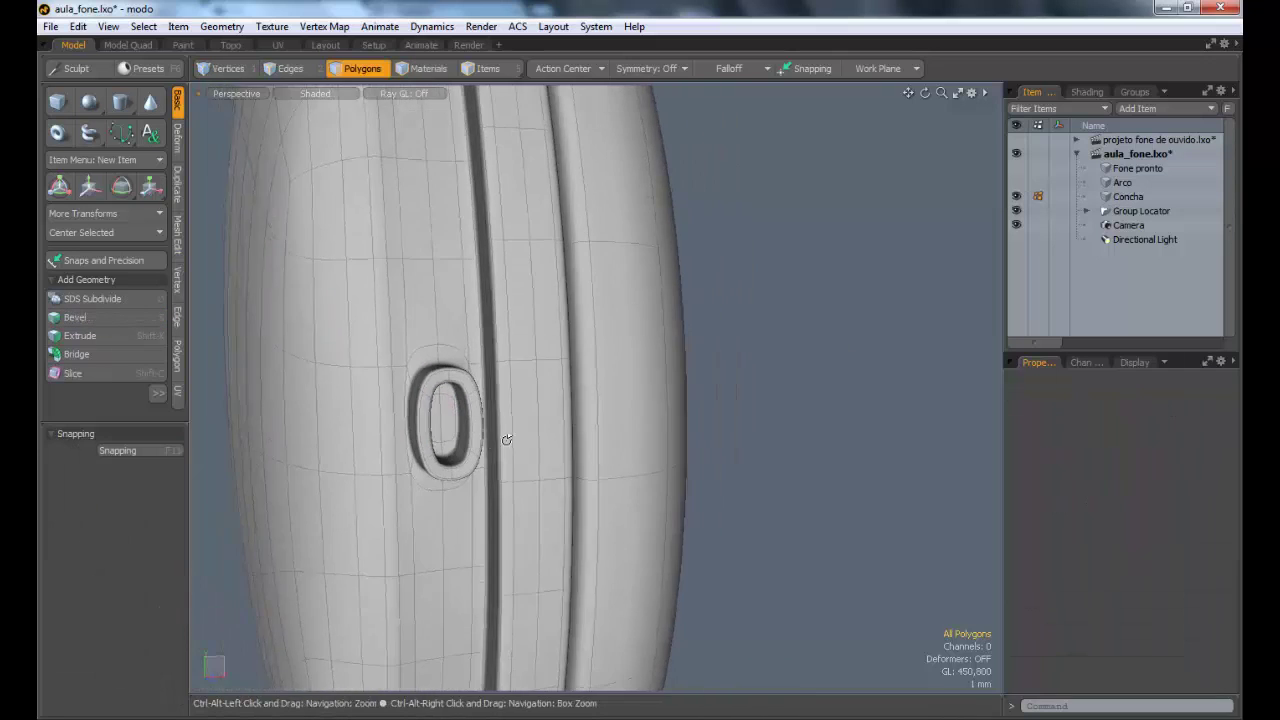
key(ctrl+z)
key(ctrl+z)
key(ctrl+z)
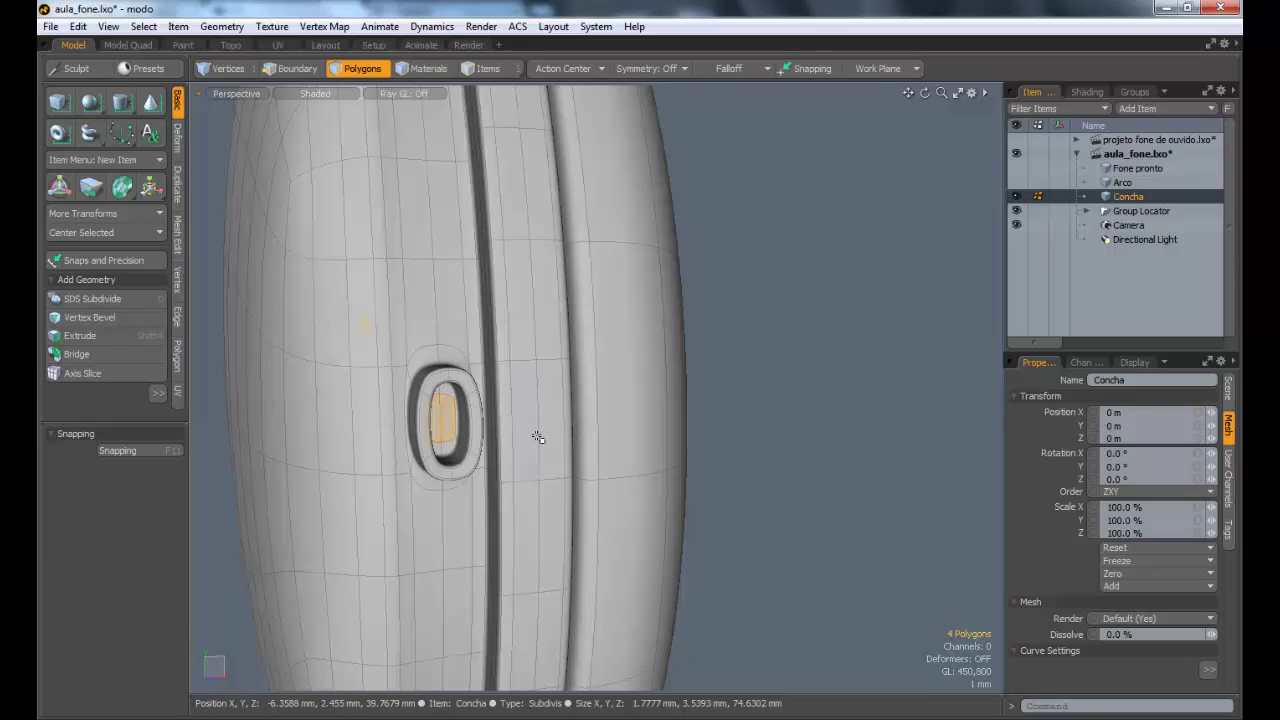
alt+drag(535, 478, 592, 331)
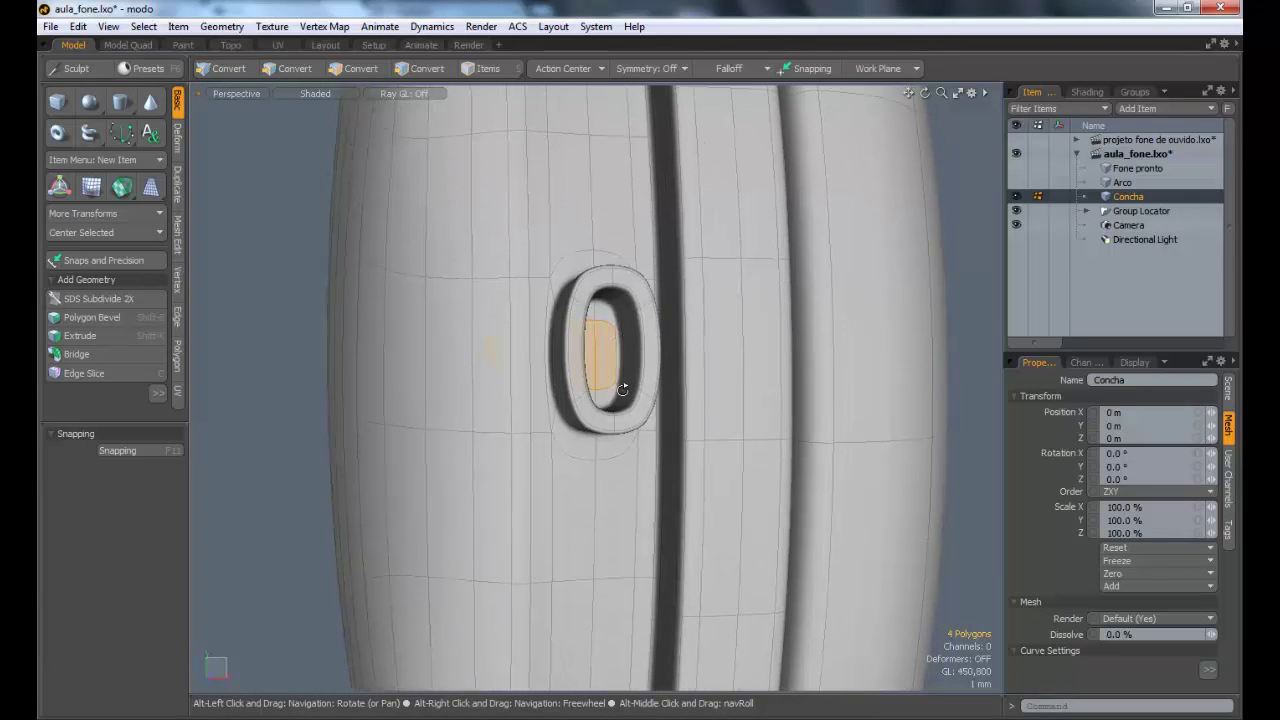
alt+drag(622, 390, 521, 329)
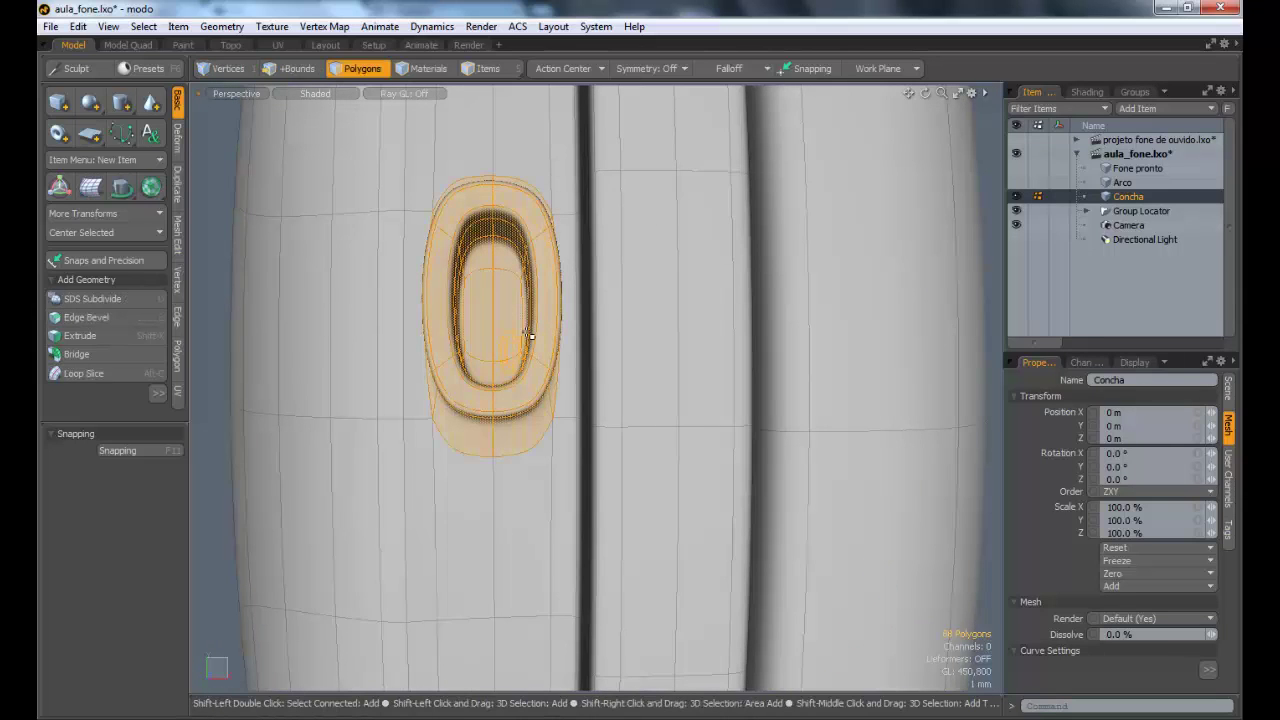
alt+drag(529, 336, 638, 340)
Step: Scale both side pegs down along Y to shorten their oval profile, and clear the selection
key(r)
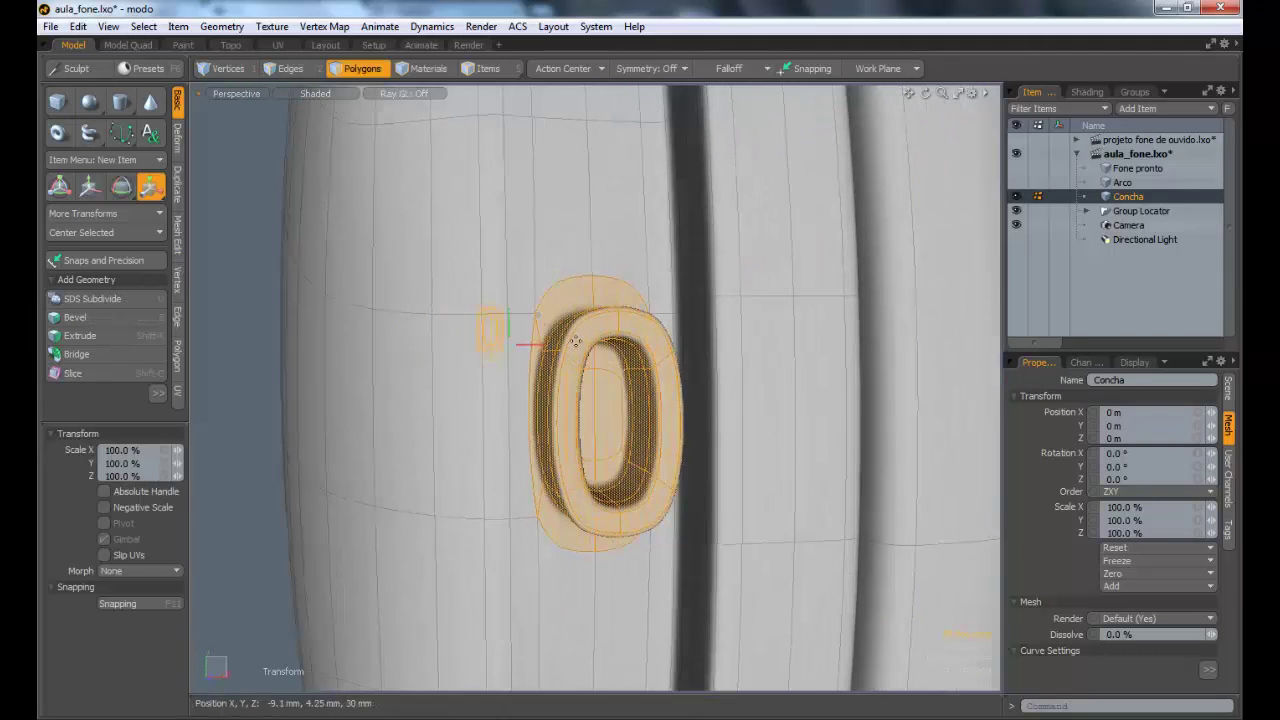
drag(506, 314, 509, 332)
alt+drag(648, 366, 629, 393)
key(space)
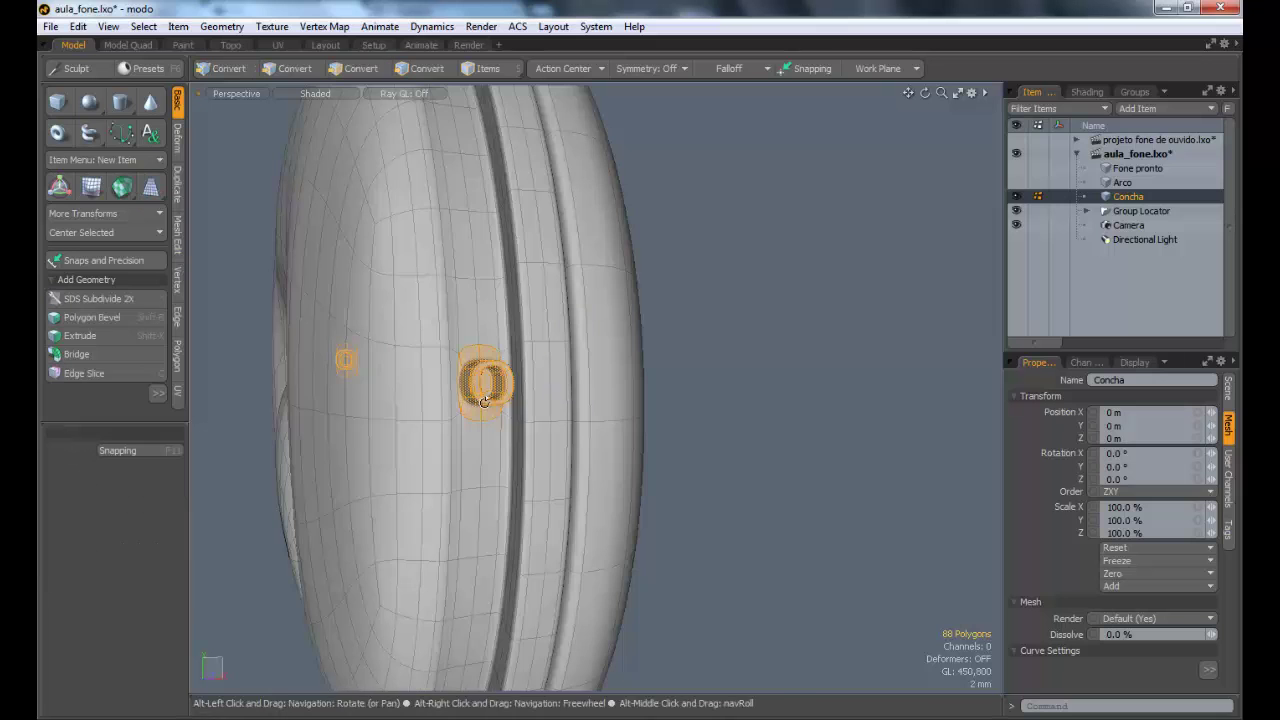
alt+drag(484, 401, 575, 407)
click(668, 397)
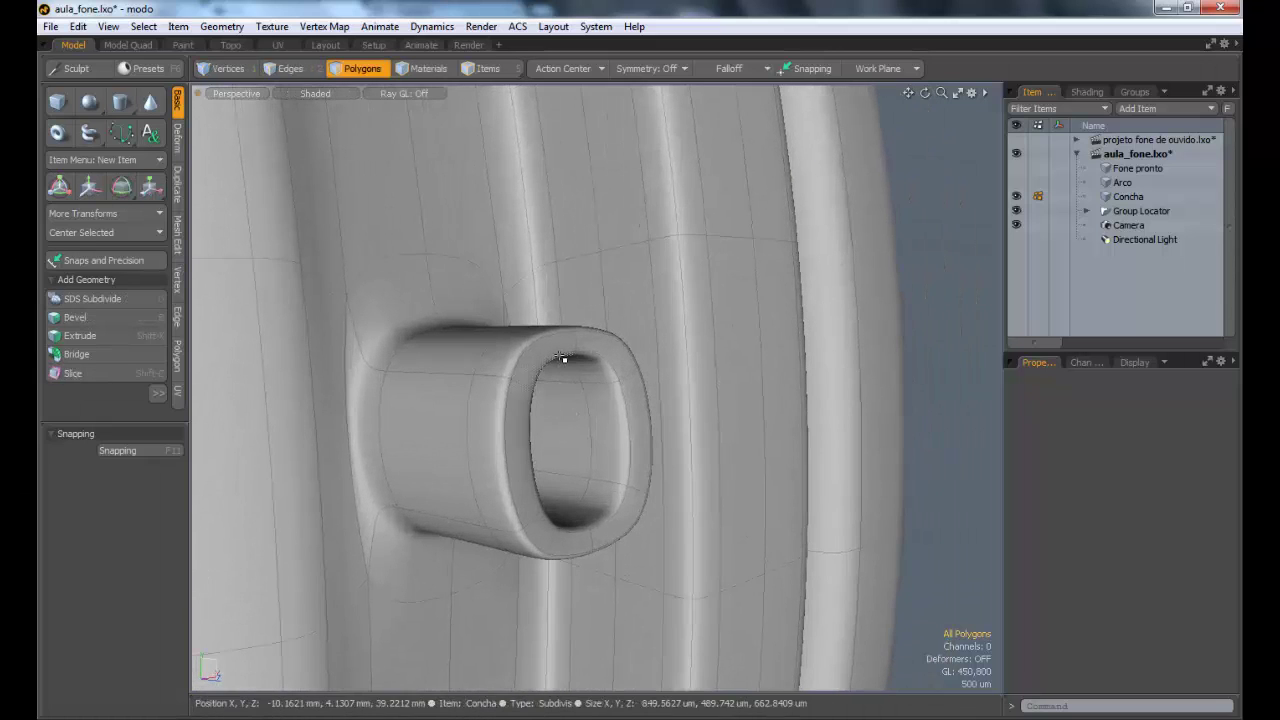
key(Escape)
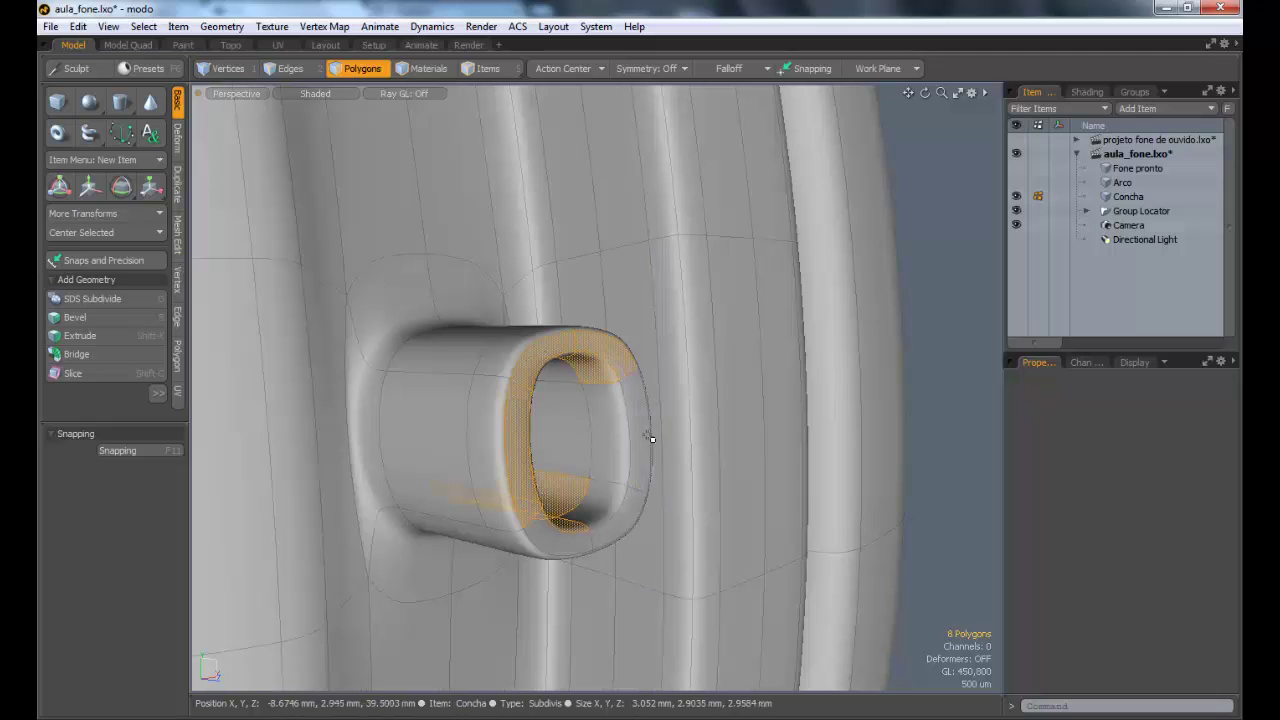
Step: Select the end-rim polygon loop of one peg, grow it by a ring, and move it -830 um along Z
click(628, 430)
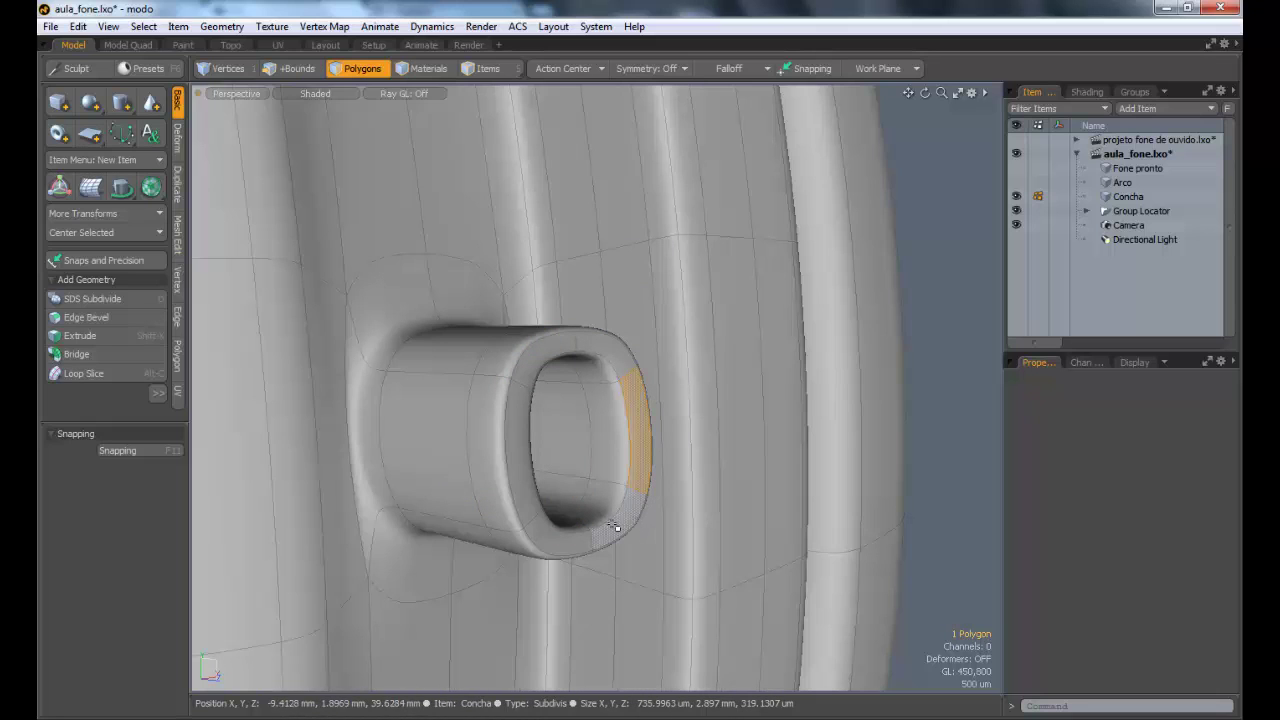
key(l)
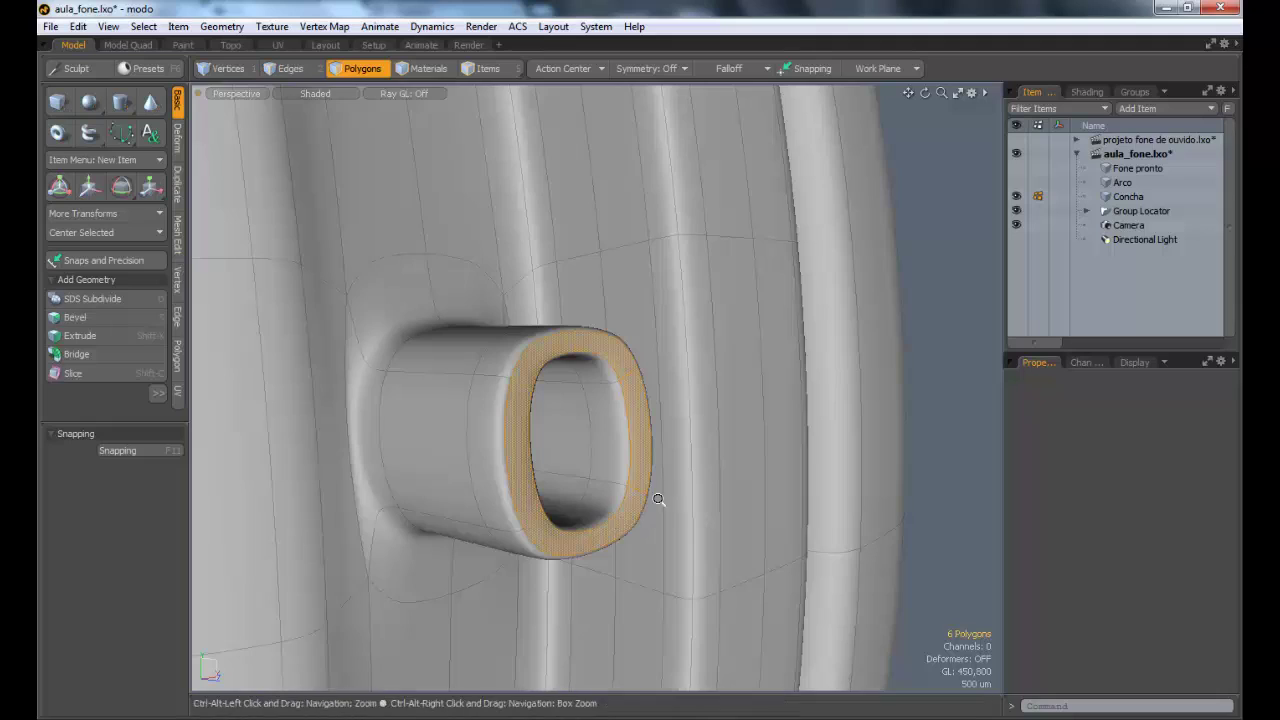
ctrl+alt+drag(658, 499, 590, 484)
ctrl+alt+drag(540, 484, 320, 535)
alt+shift+drag(444, 594, 613, 394)
ctrl+alt+drag(613, 394, 570, 430)
ctrl+alt+drag(570, 430, 697, 423)
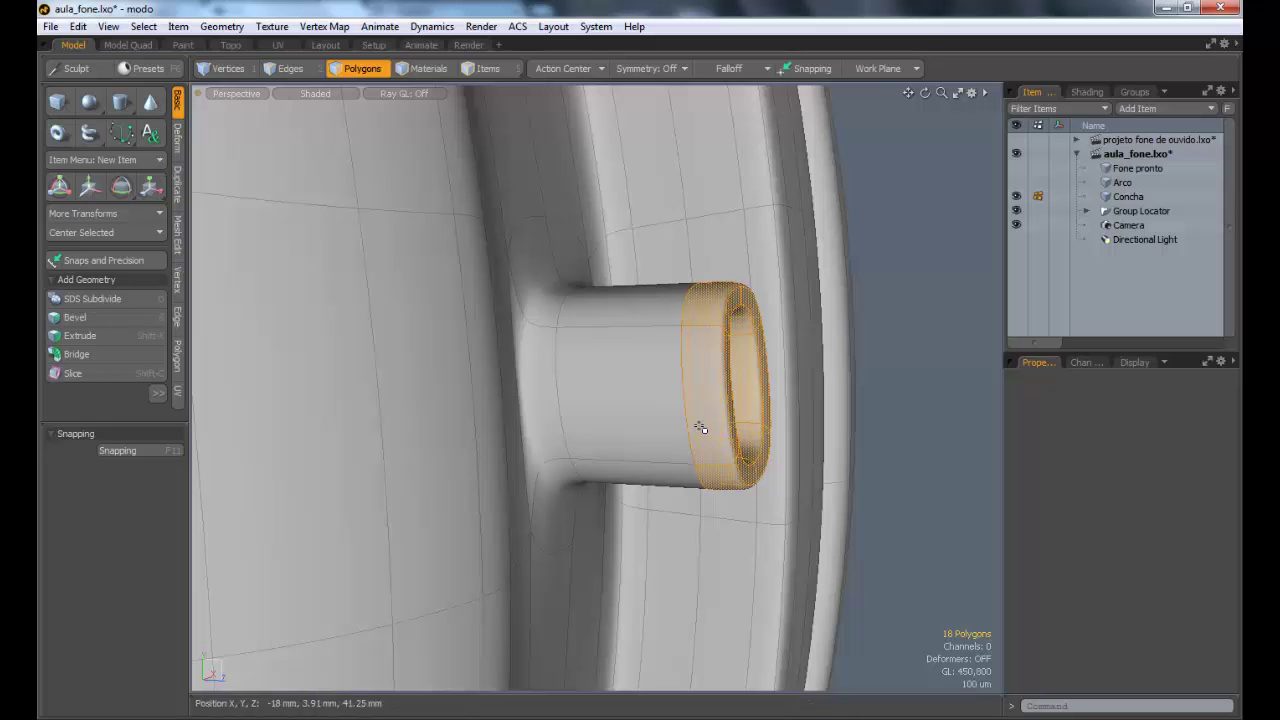
key(w)
alt+drag(794, 400, 706, 381)
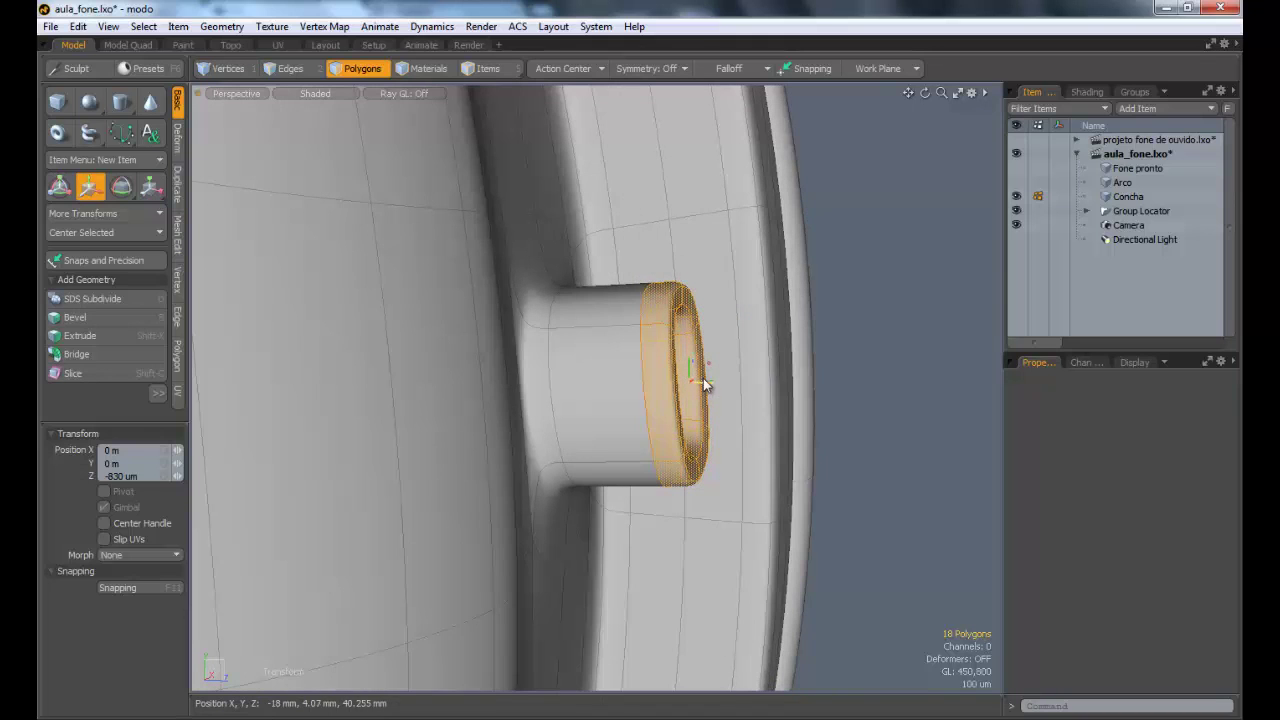
key(q)
key(Escape)
Step: Select the grown end rim of the opposite peg and move it along Z towards the shell
alt+drag(646, 409, 225, 405)
alt+drag(625, 430, 272, 430)
alt+drag(630, 437, 807, 350)
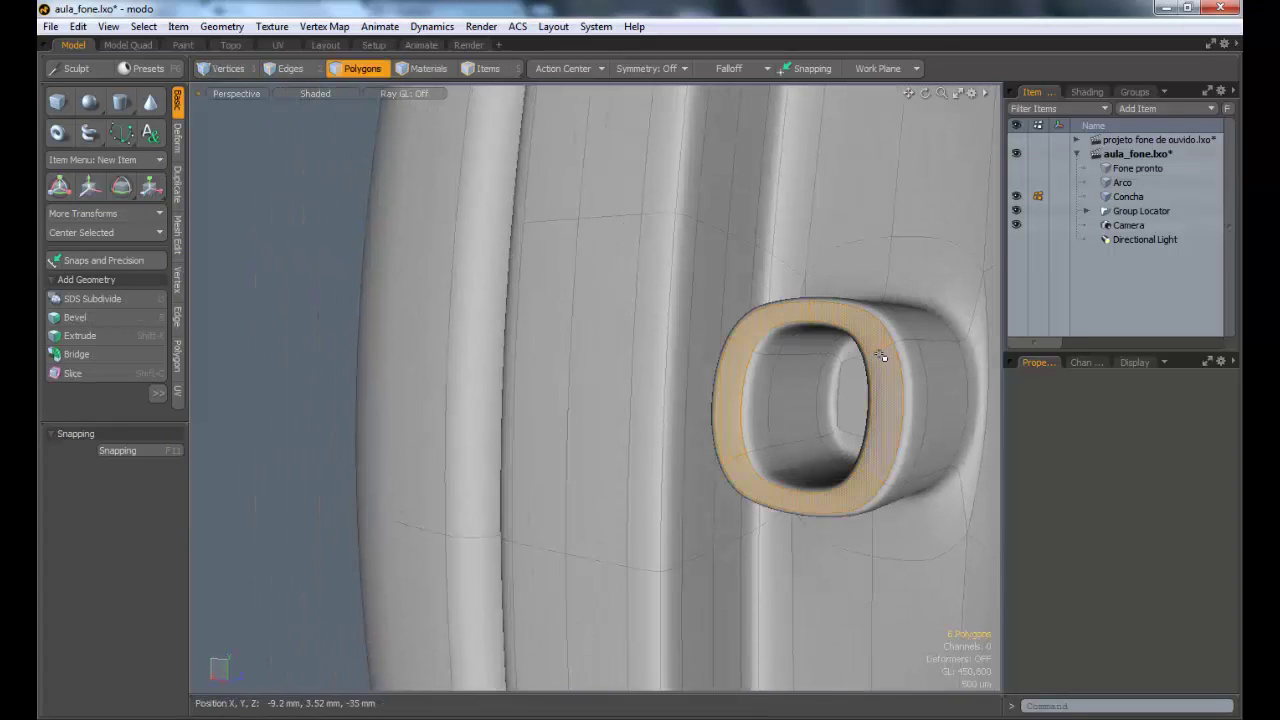
alt+drag(880, 356, 470, 367)
key(w)
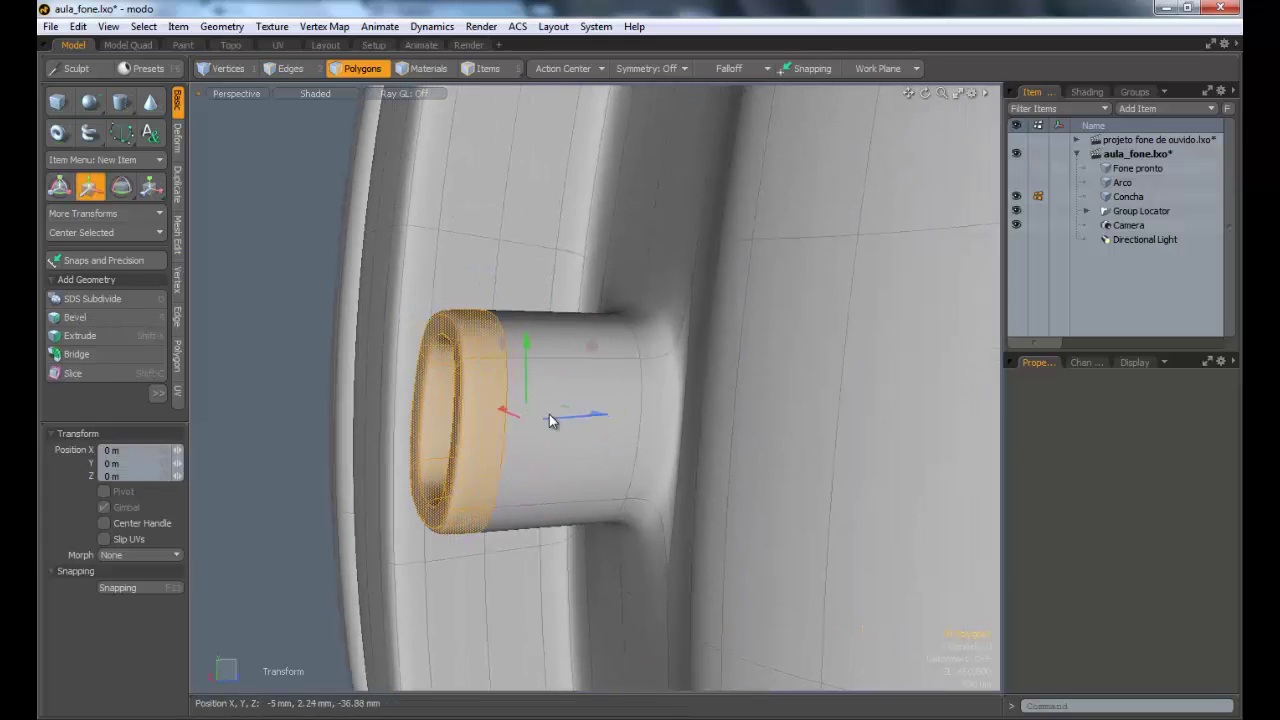
drag(555, 416, 593, 414)
key(Escape)
key(Escape)
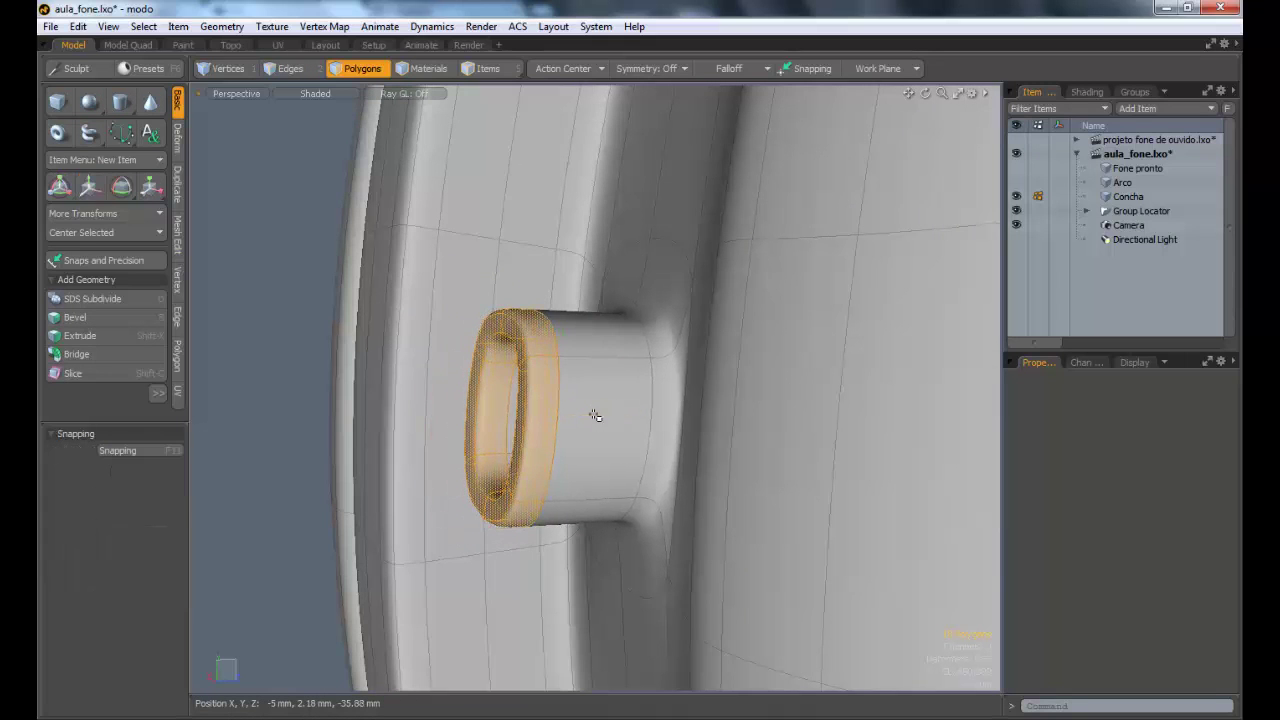
Step: Select the edge loops around the base of both side pegs
alt+drag(669, 367, 740, 243)
key(2)
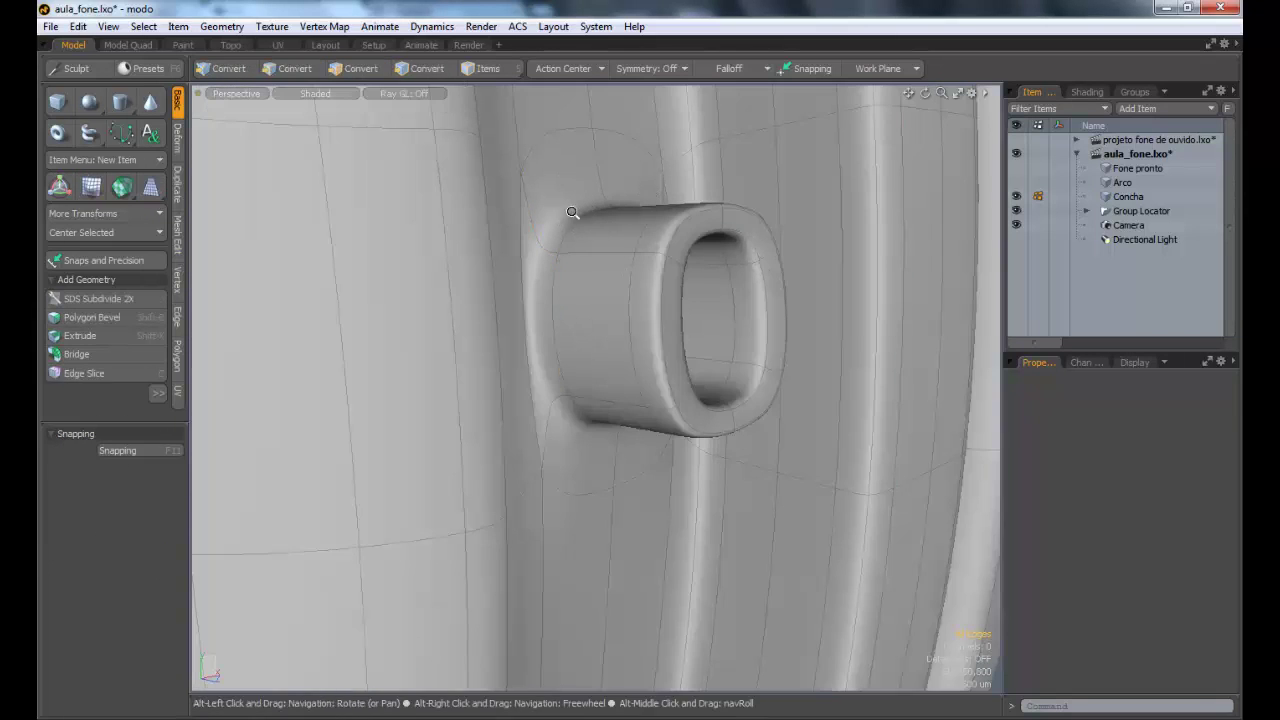
ctrl+alt+drag(572, 212, 609, 201)
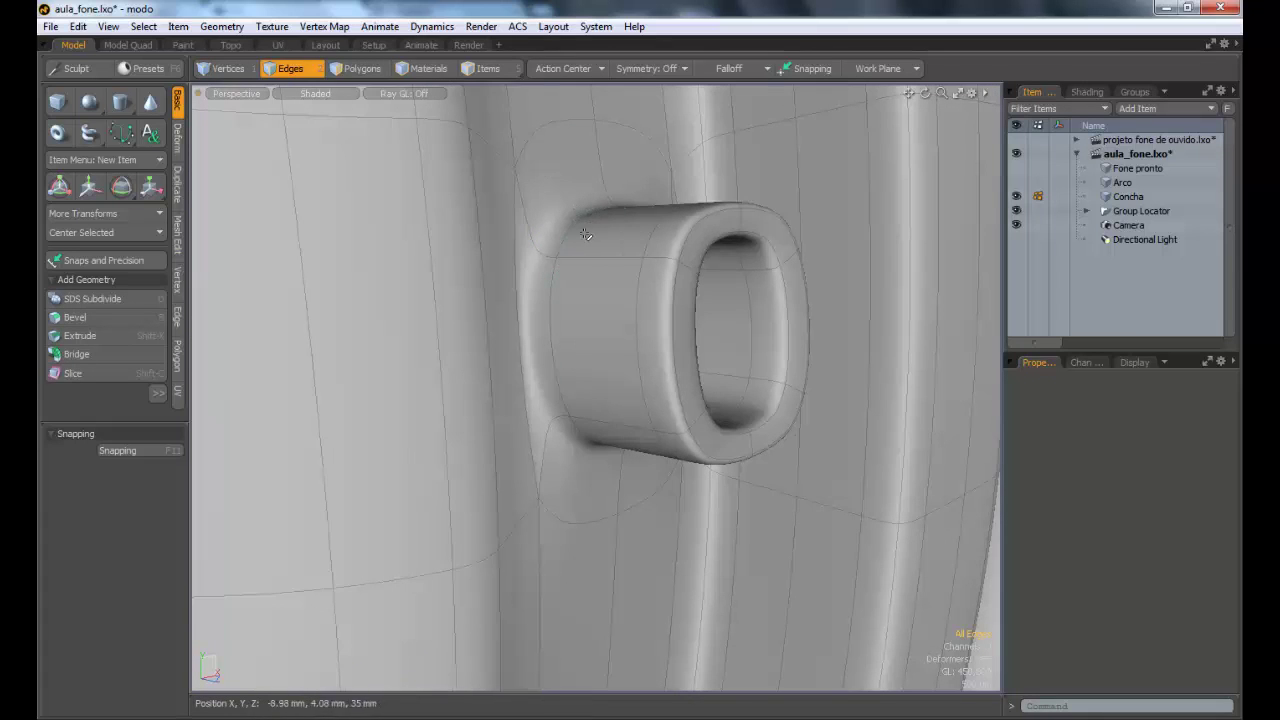
mouse_move(607, 234)
ctrl+alt+mouse_down()
mouse_move(580, 245)
mouse_move(621, 219)
ctrl+alt+mouse_up()
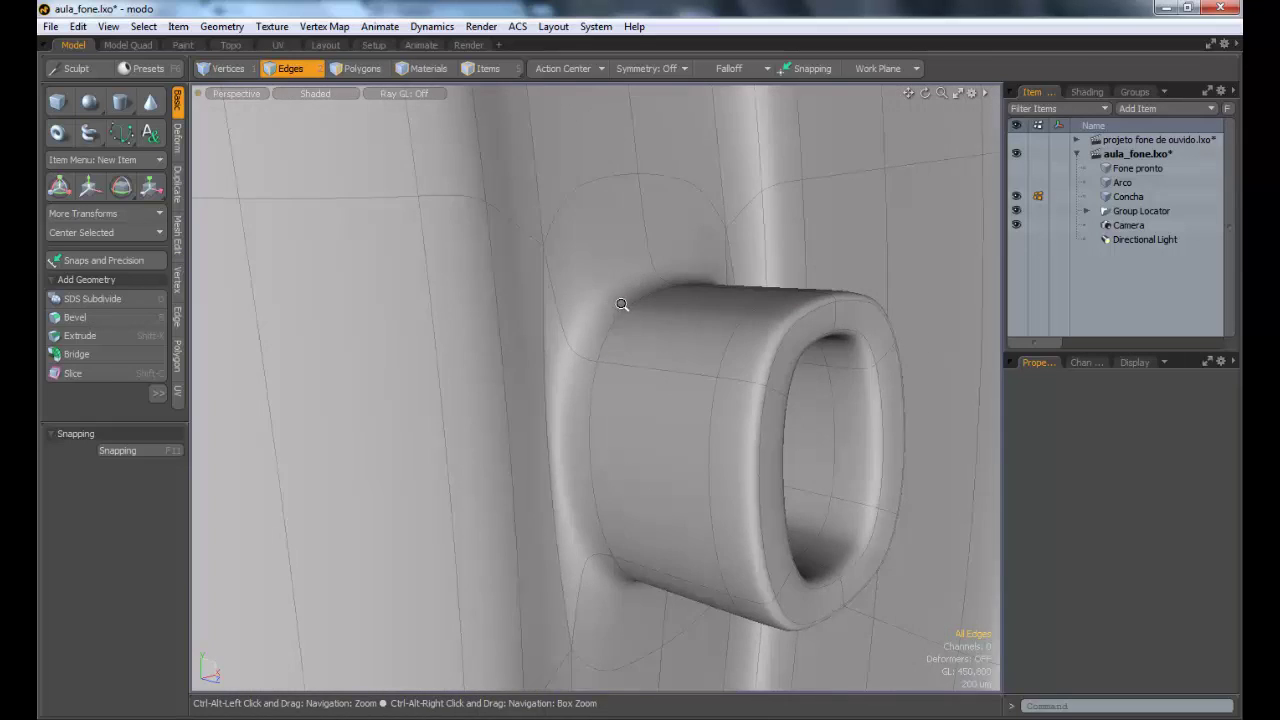
ctrl+alt+drag(622, 304, 629, 309)
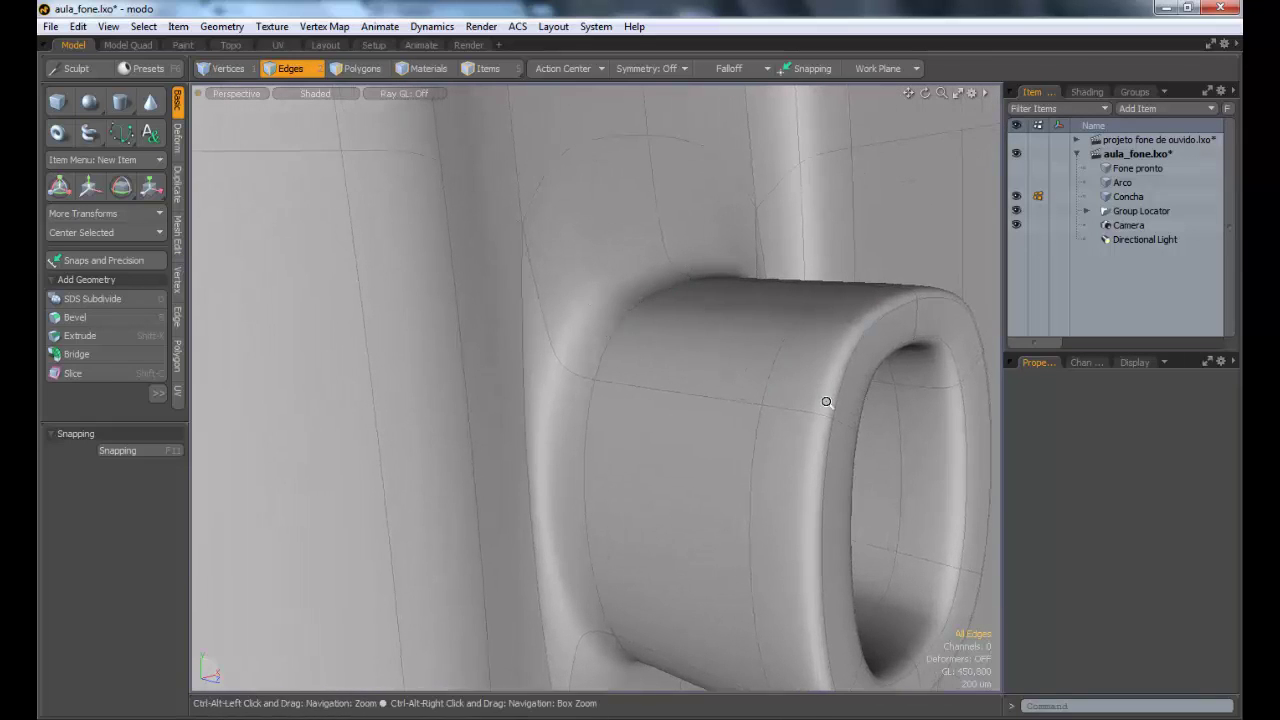
ctrl+alt+drag(826, 402, 873, 404)
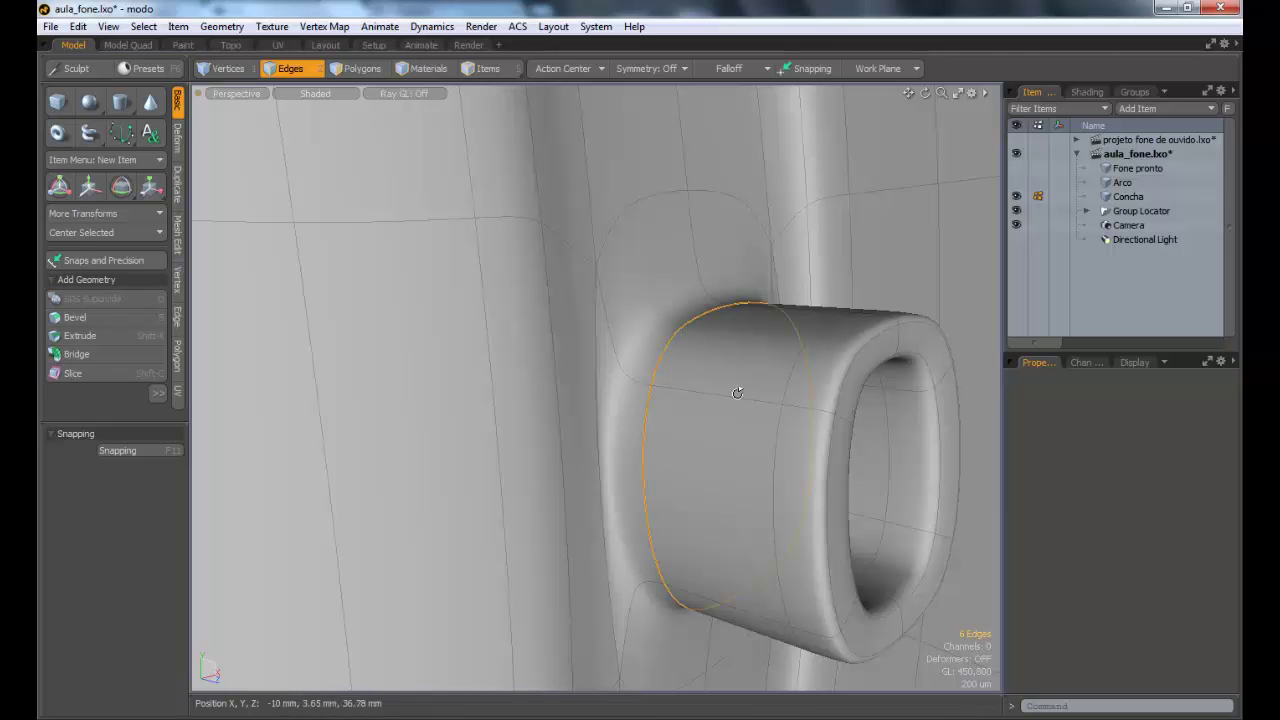
ctrl+alt+drag(737, 393, 660, 370)
alt+drag(660, 370, 745, 372)
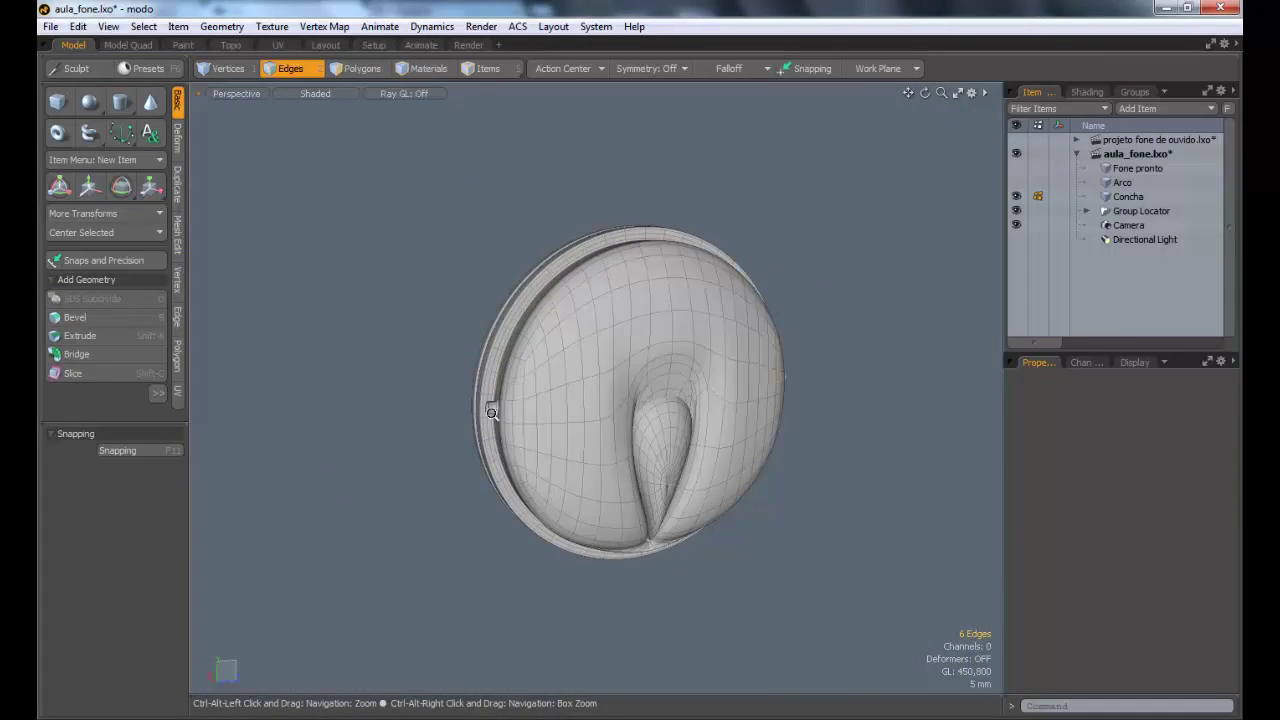
ctrl+alt+drag(492, 413, 550, 352)
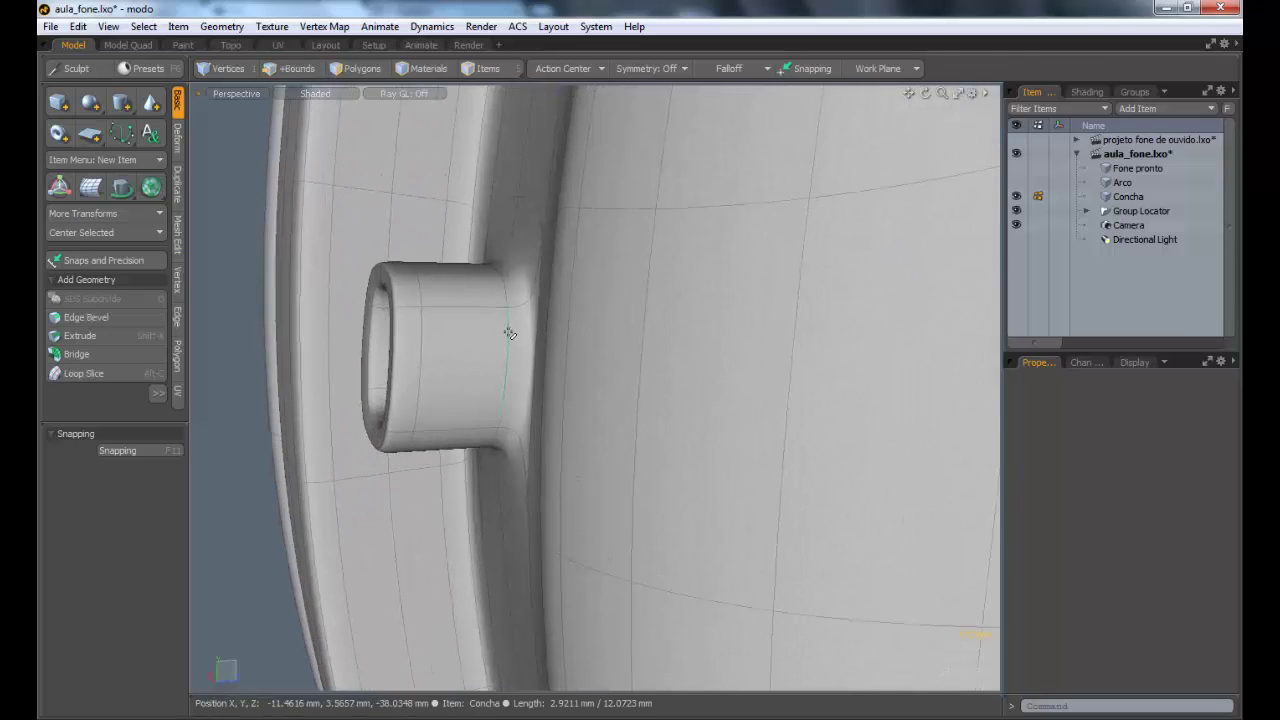
shift+double_click(510, 333)
ctrl+alt+drag(697, 369, 625, 369)
alt+drag(625, 369, 745, 375)
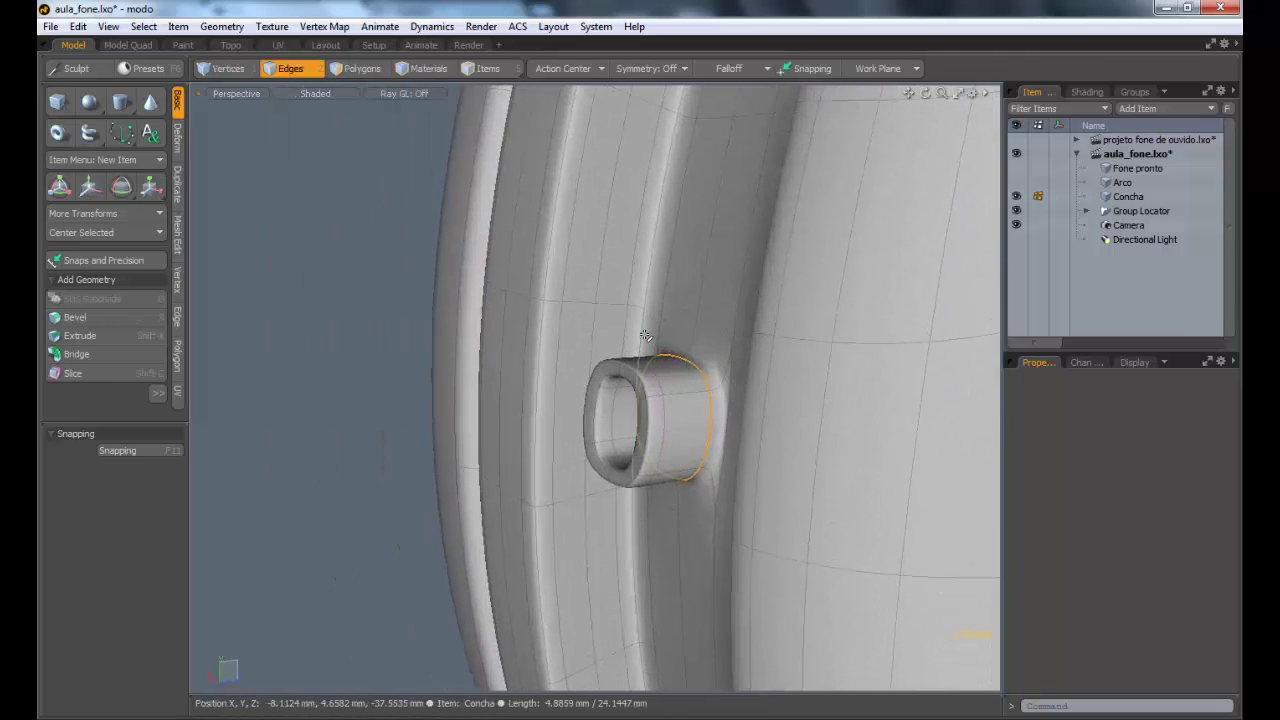
Step: Bevel the base edge loops of both pegs with a 900 um inset and round level 0
key(b)
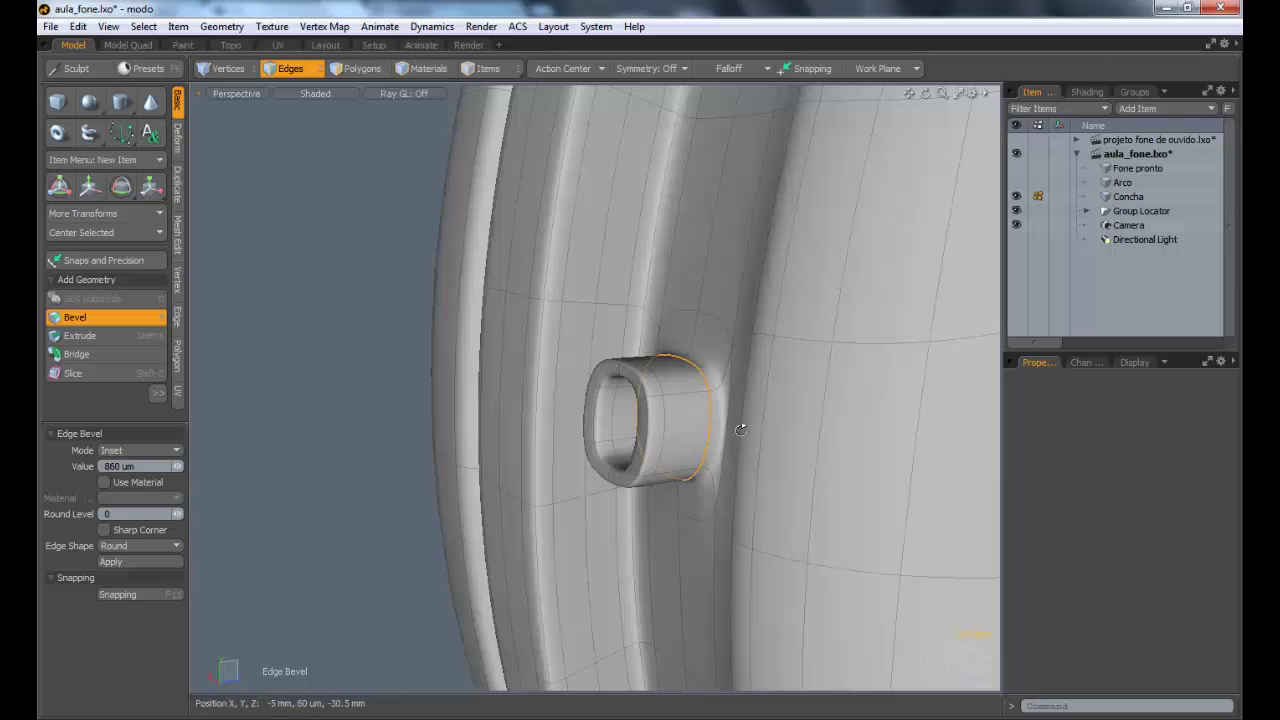
mouse_move(740, 430)
ctrl+alt+mouse_down()
mouse_move(835, 424)
mouse_move(735, 420)
ctrl+alt+mouse_up()
alt+drag(868, 388, 837, 337)
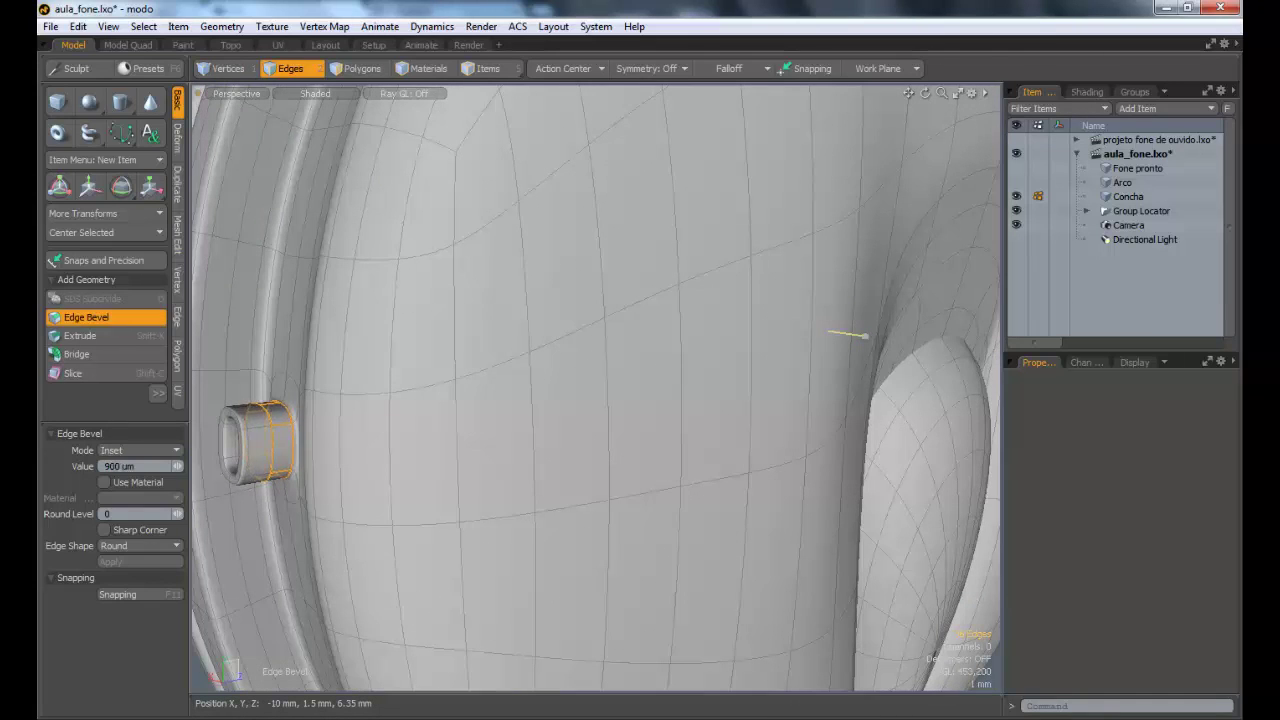
key(Escape)
Step: Select the end-rim polygon loop of the second peg, grow it by a ring, and adjust its position along Z
ctrl+alt+drag(304, 437, 376, 402)
ctrl+alt+drag(630, 425, 634, 312)
alt+drag(634, 312, 606, 334)
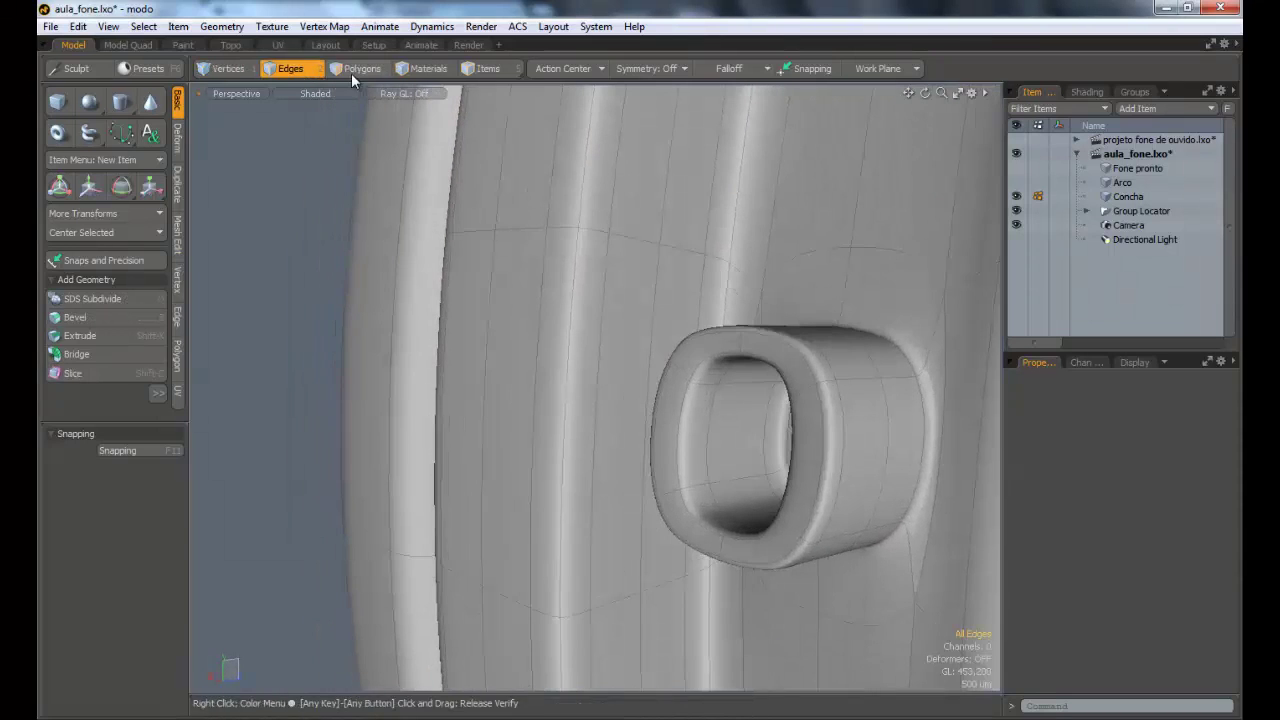
click(358, 68)
alt+drag(680, 271, 770, 363)
click(770, 363)
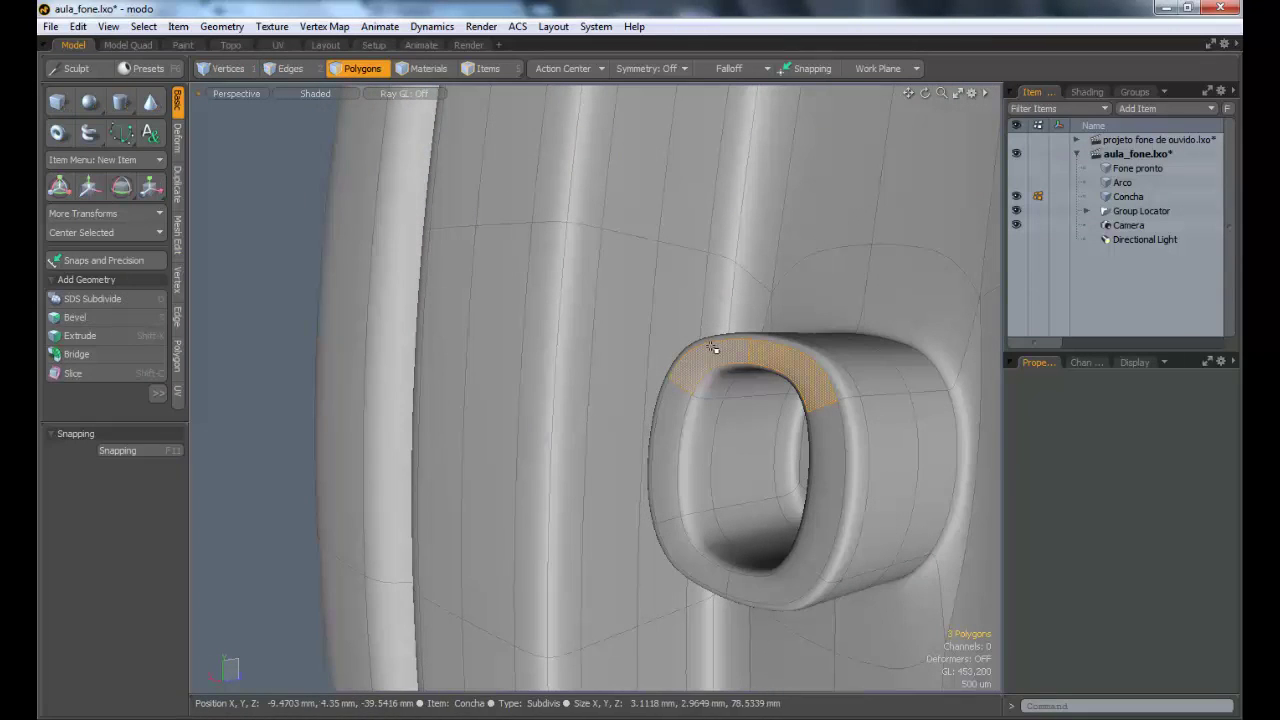
key(l)
key(shift+Up)
alt+drag(927, 423, 914, 420)
key(w)
key(space)
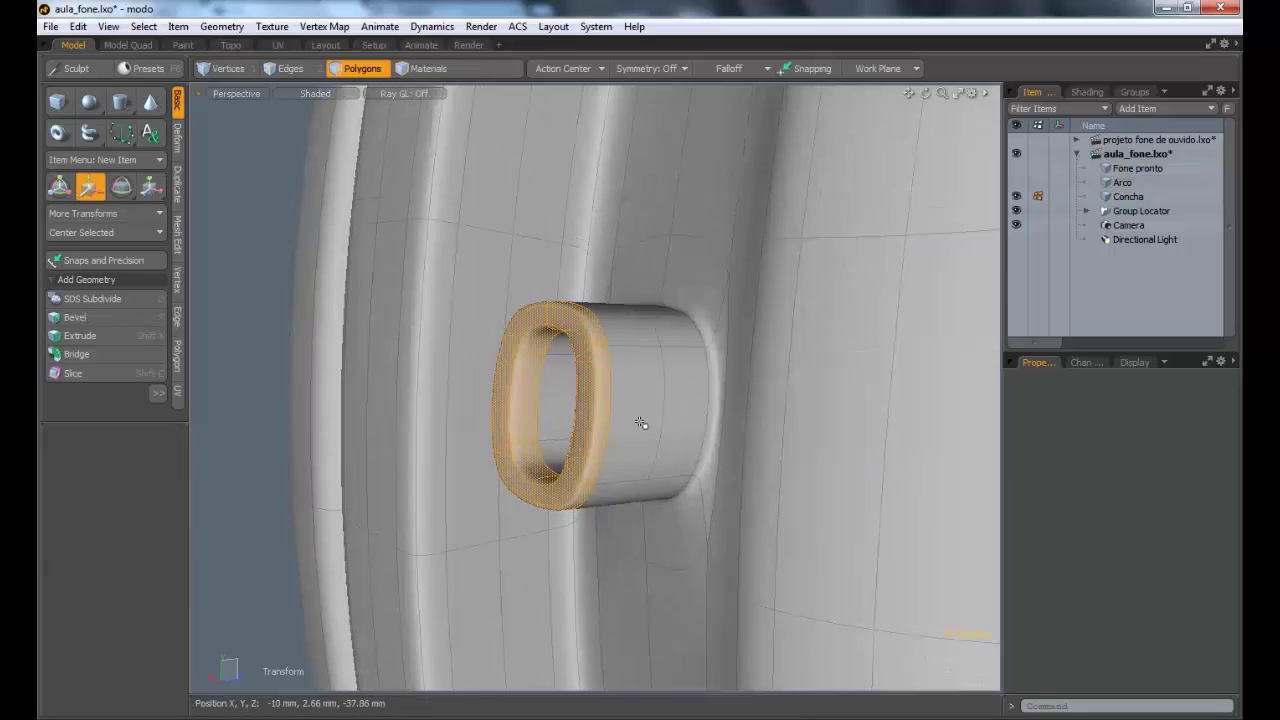
click(650, 418)
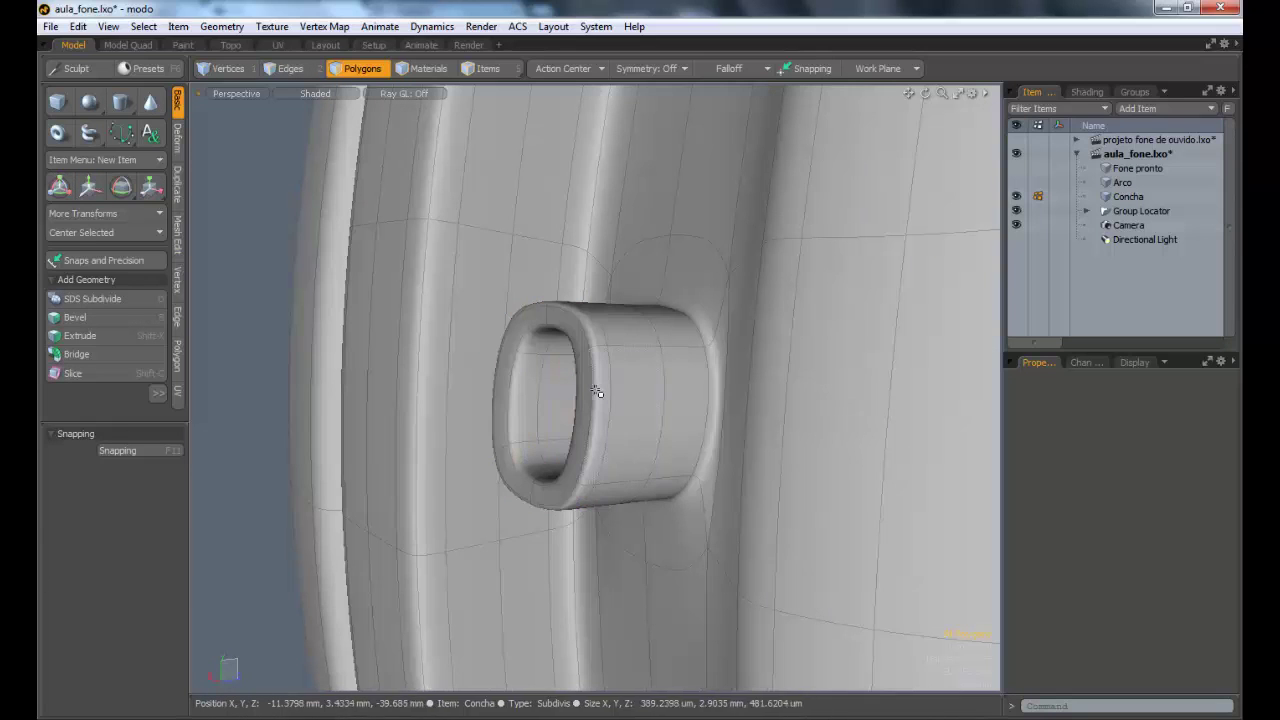
Step: Select the end-rim polygon loop of the peg on the -Z side, grow it by one ring, and move it along Z towards the shell
key(2)
key(3)
double_click(587, 352)
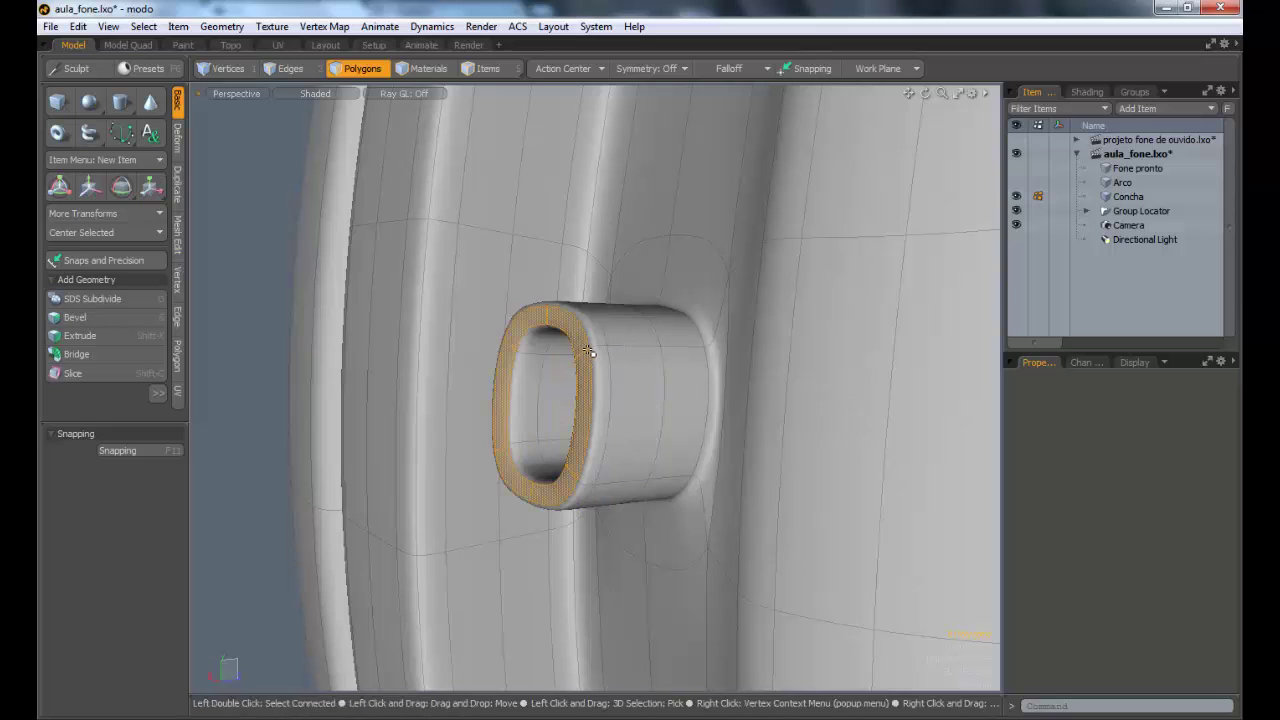
key(w)
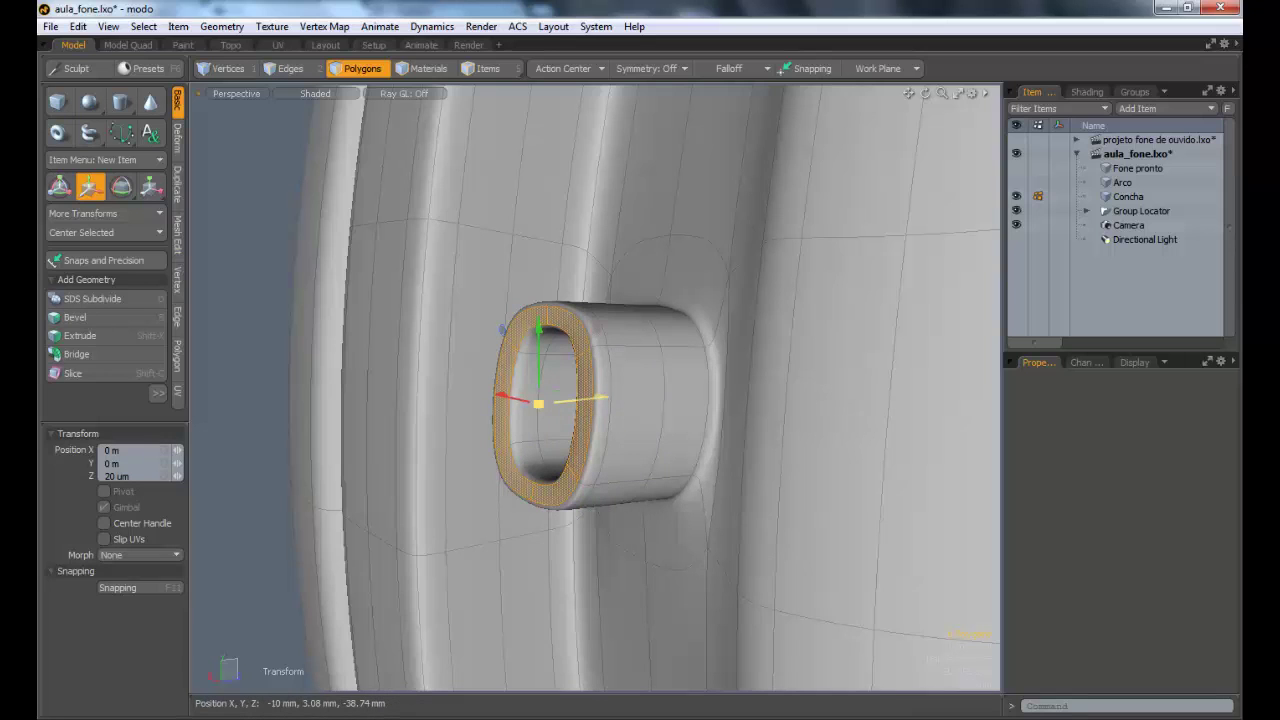
key(space)
key(shift+Up)
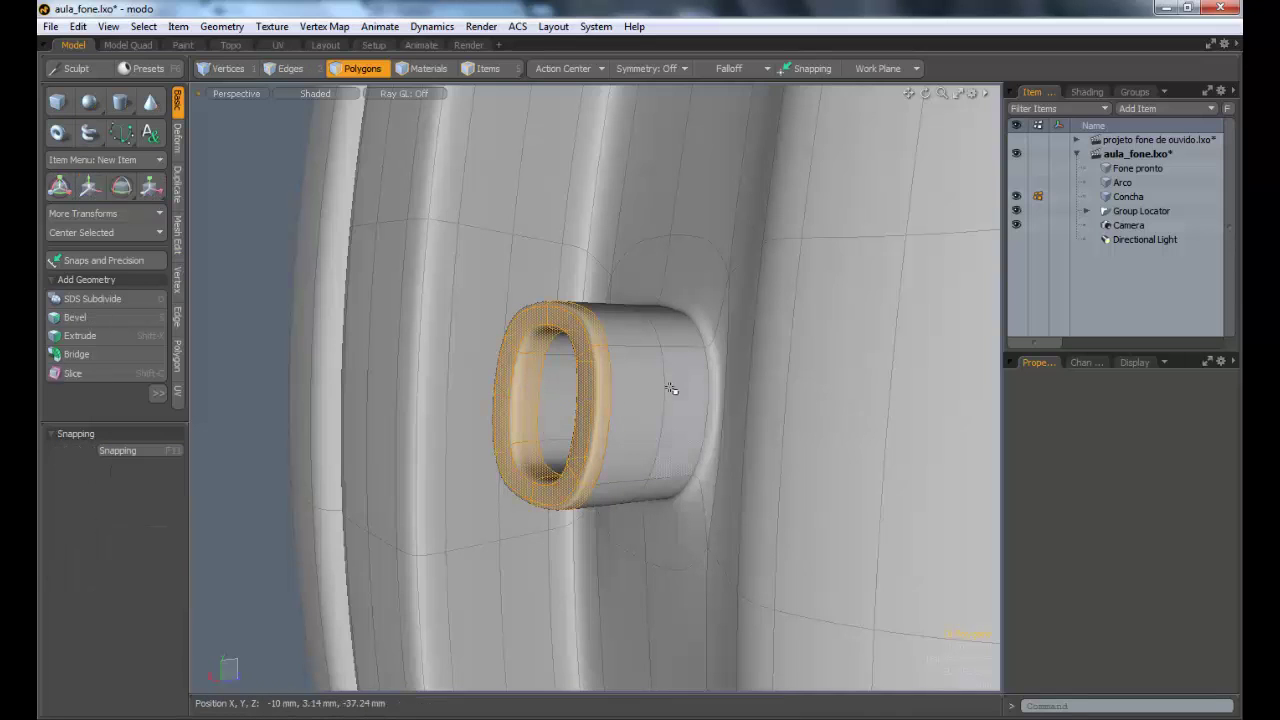
key(w)
drag(586, 400, 624, 398)
key(space)
key(Escape)
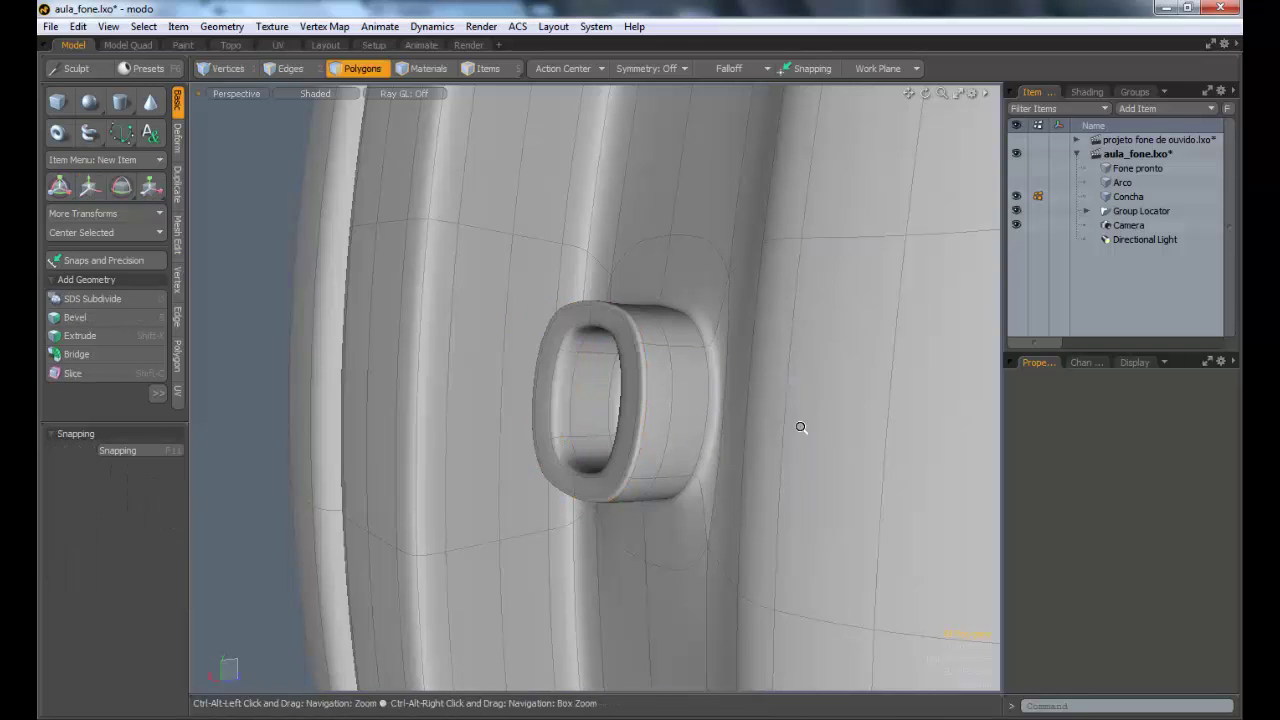
Step: Select the end-rim polygon loop of the peg on the +Z side and grow it by one ring
ctrl+alt+drag(801, 427, 745, 425)
alt+drag(745, 425, 640, 400)
alt+shift+drag(850, 372, 679, 370)
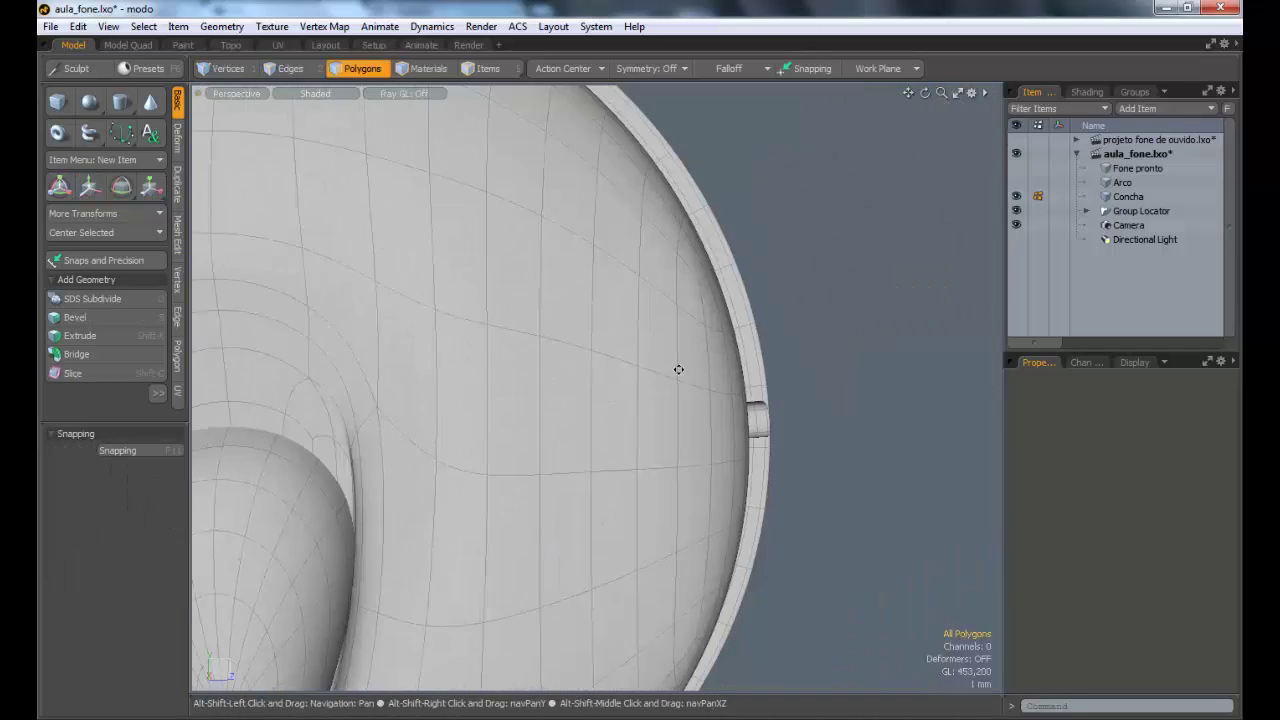
ctrl+alt+drag(738, 419, 630, 417)
ctrl+alt+drag(630, 417, 673, 416)
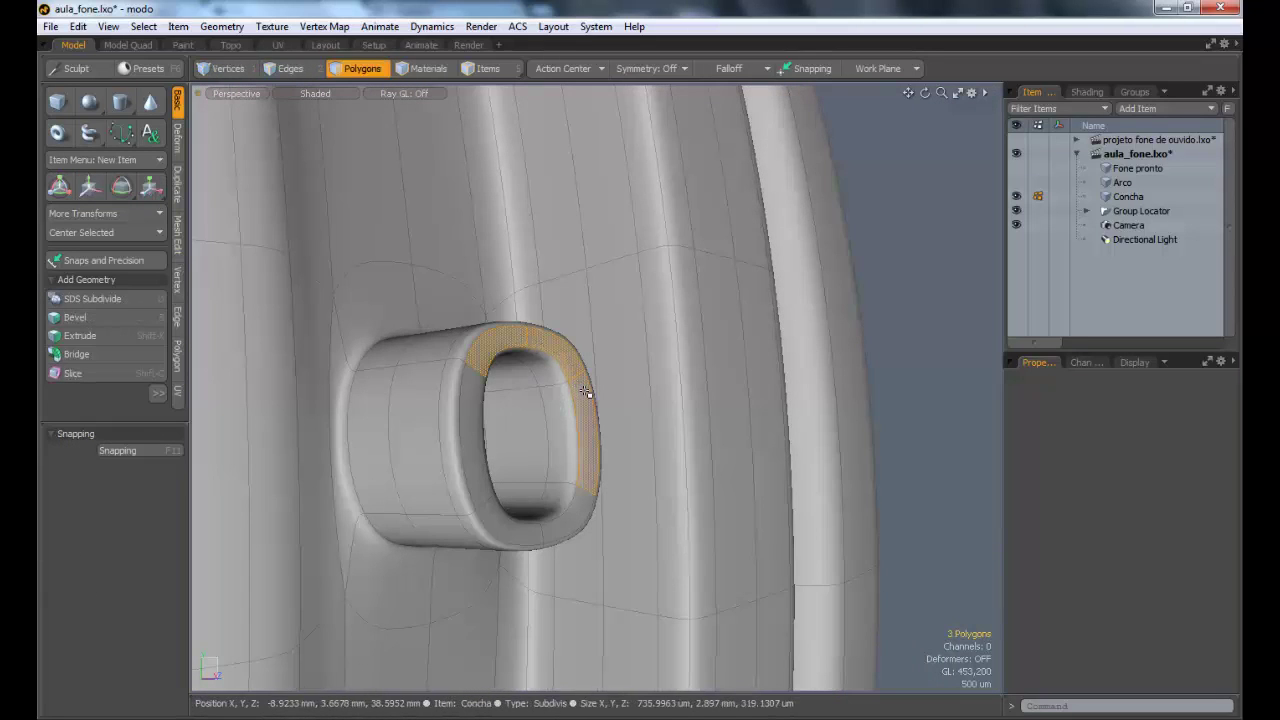
key(l)
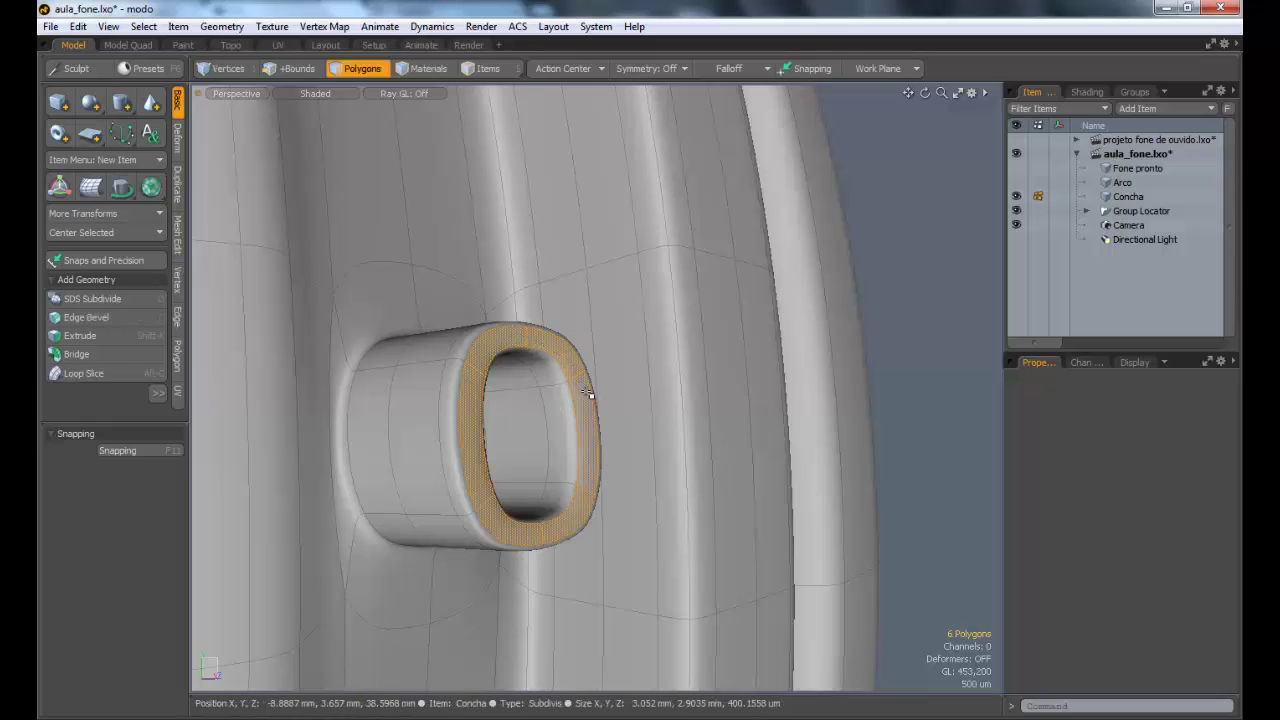
key(w)
alt+drag(590, 395, 642, 447)
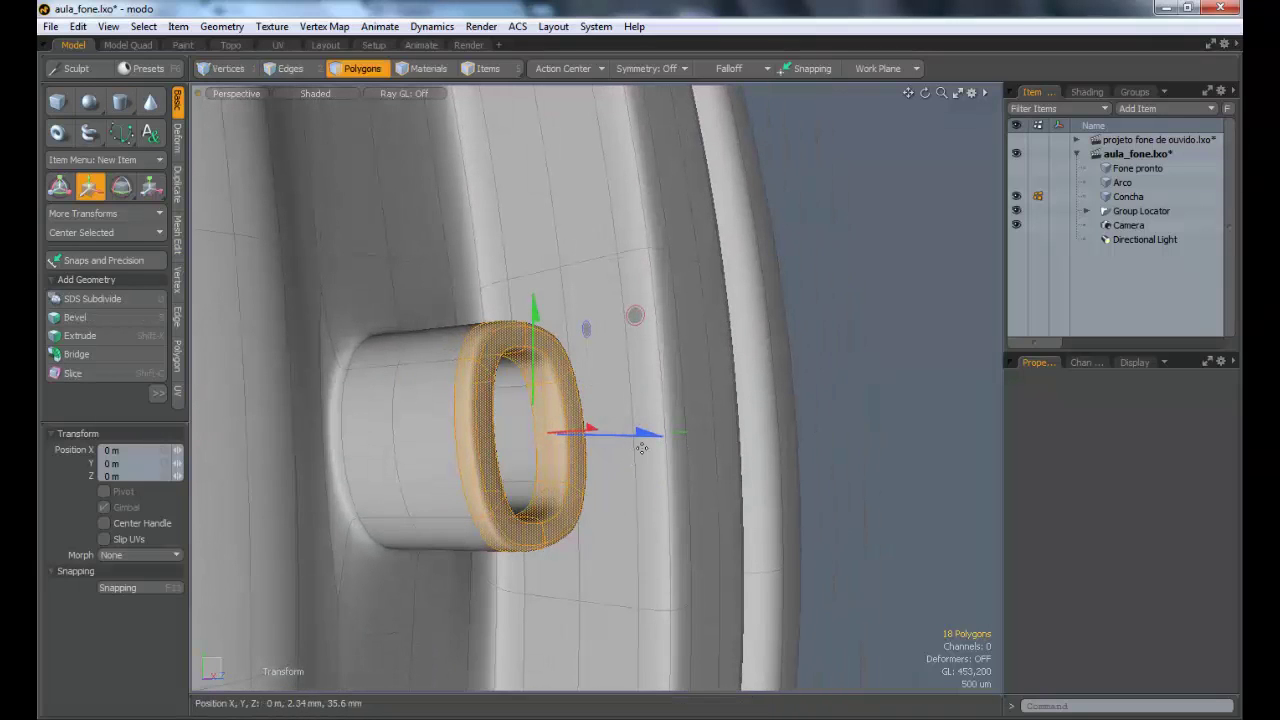
Step: Move the grown end rim of the +Z peg along Z towards the shell and clear the selection
drag(635, 315, 600, 320)
key(ctrl+z)
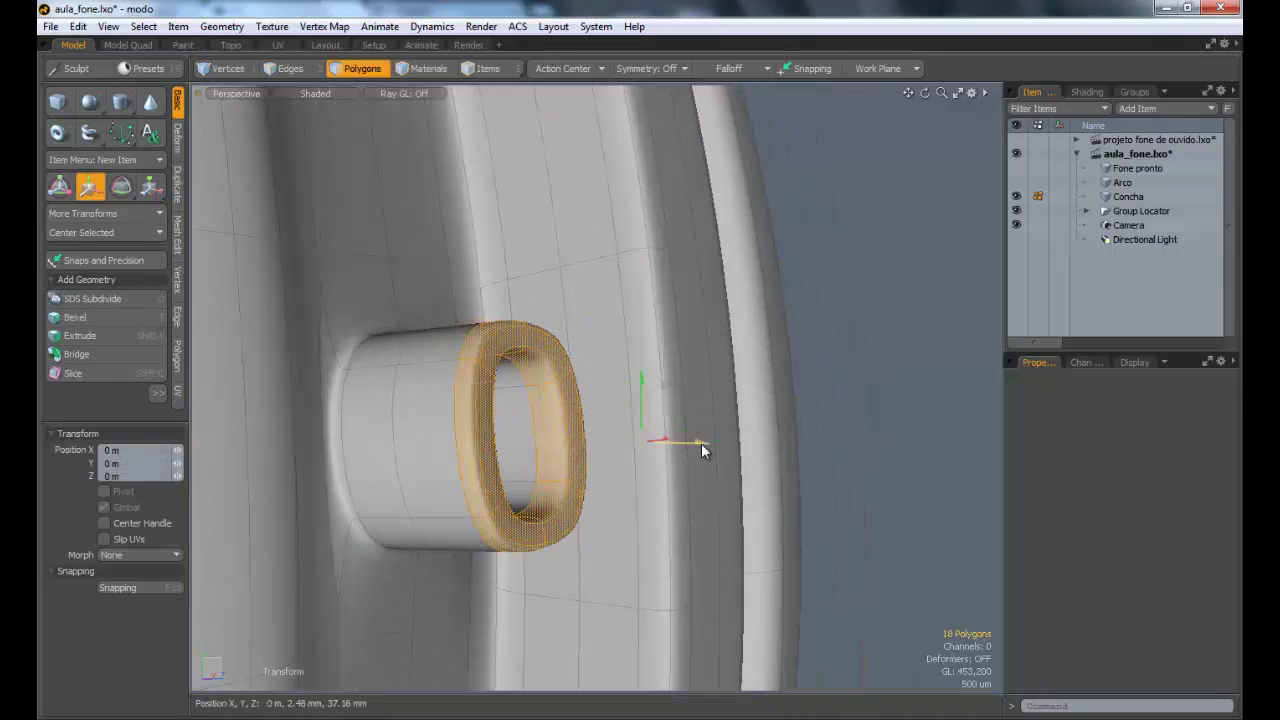
drag(705, 449, 886, 383)
key(Escape)
Step: Try to scale down the hollow of the +Z peg alone, using its floor polygons with the selection grown outwards
ctrl+alt+drag(739, 406, 678, 389)
key(3)
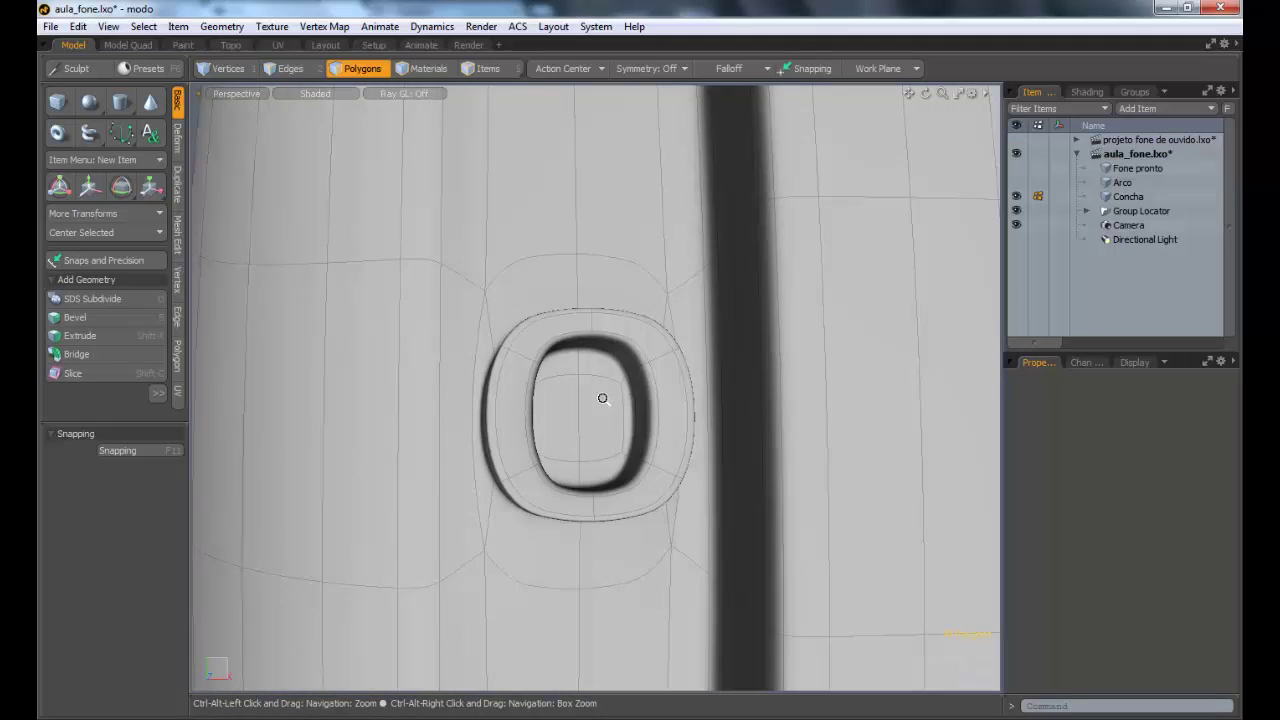
scroll(604, 398, up, 1)
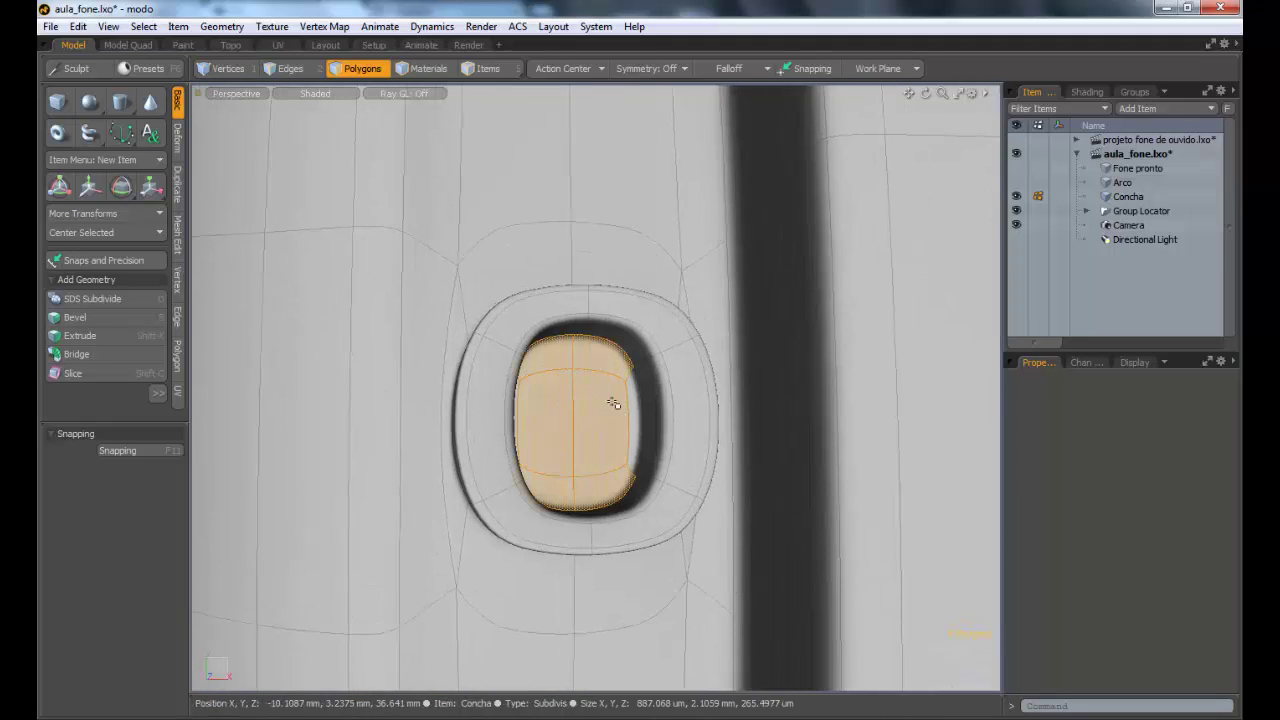
alt+drag(641, 433, 519, 416)
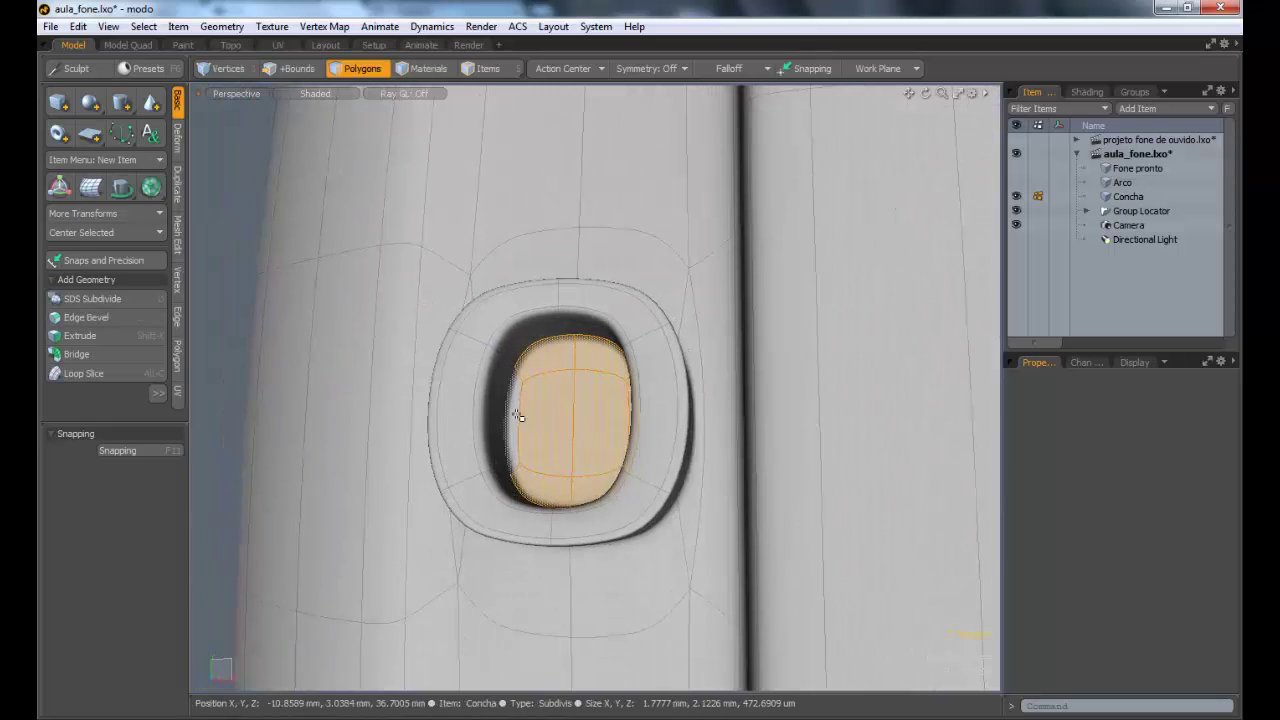
key(shift+Up)
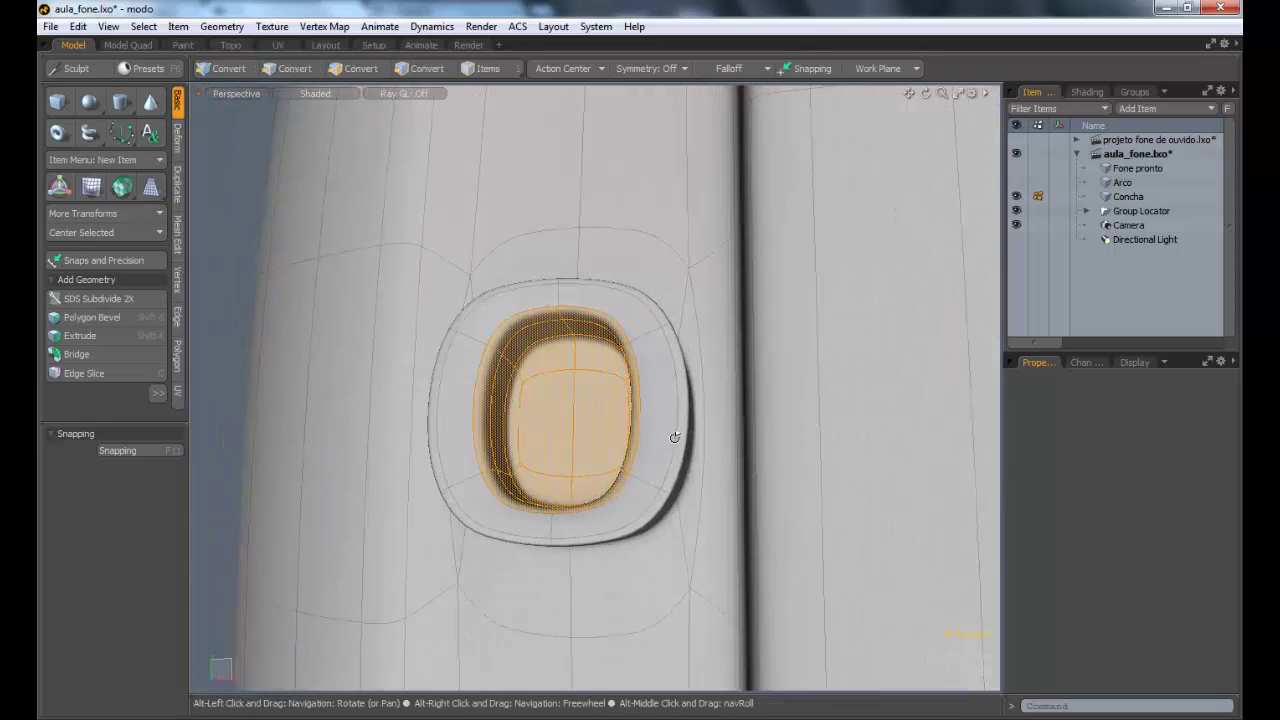
alt+drag(674, 437, 648, 412)
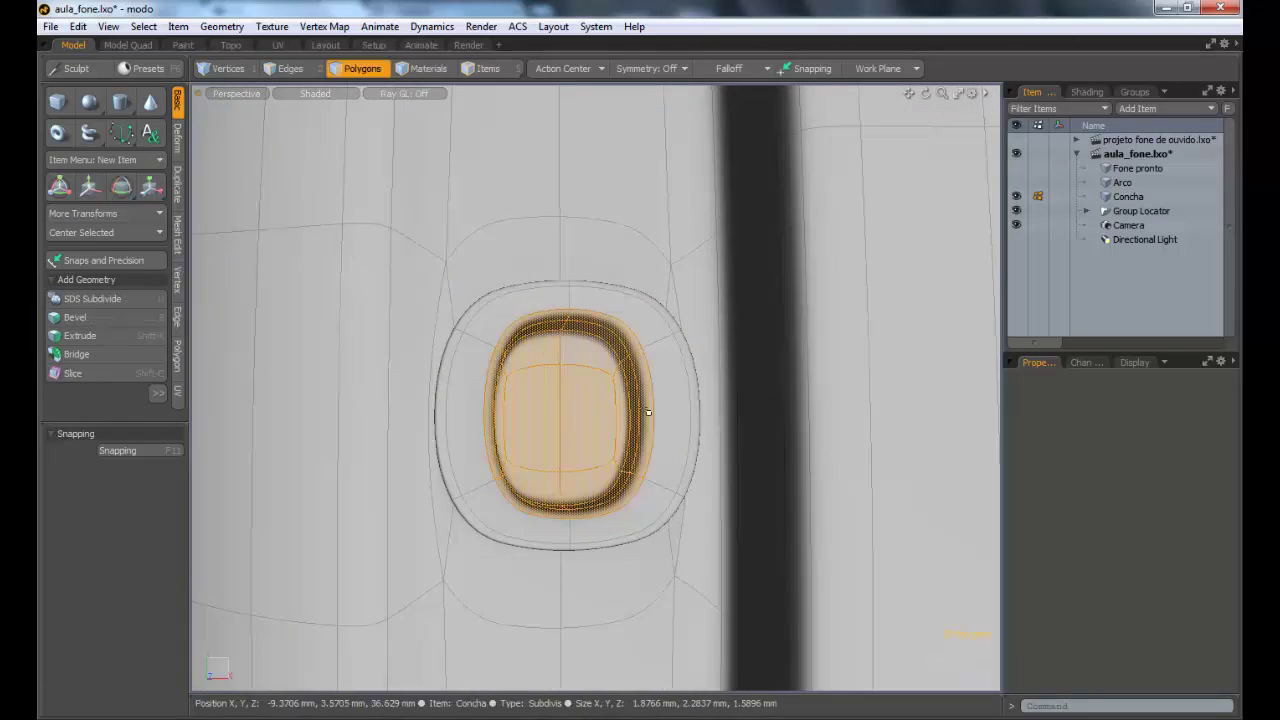
key(r)
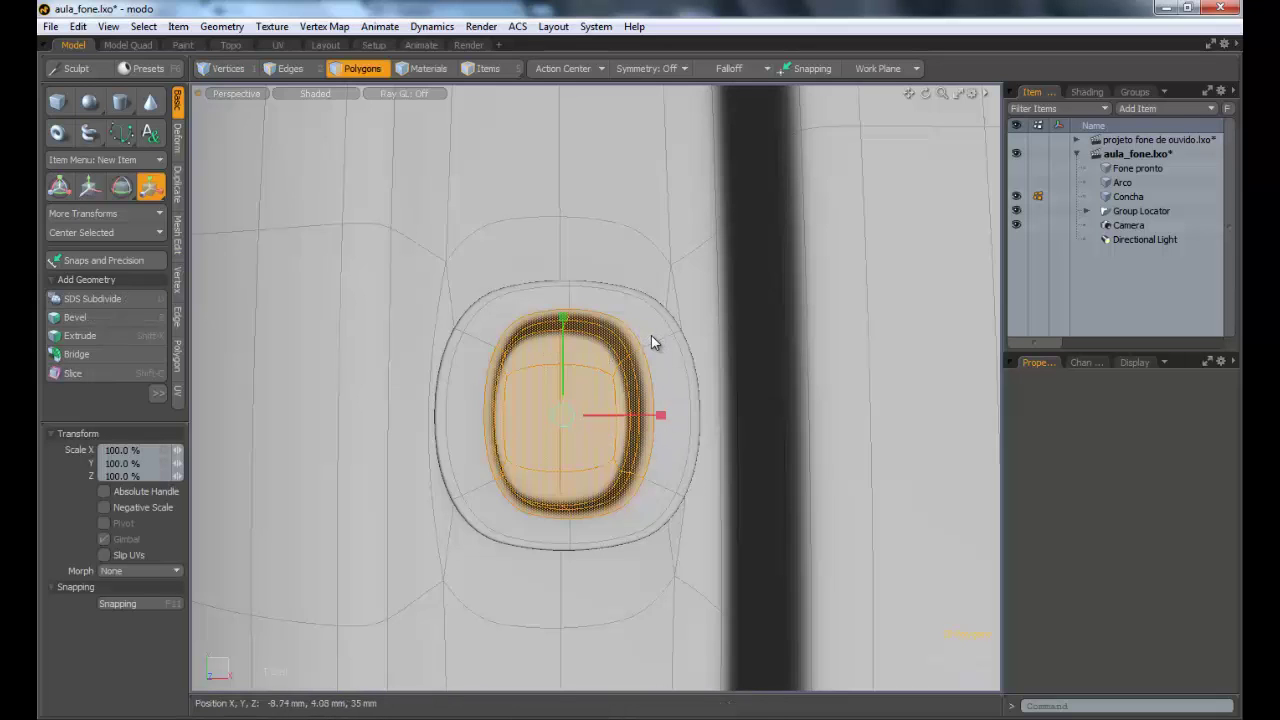
drag(648, 336, 610, 340)
key(space)
Step: Select the floor polygons inside the hollow of the -Z peg
ctrl+alt+drag(660, 423, 476, 430)
ctrl+alt+drag(649, 439, 571, 457)
ctrl+alt+drag(687, 492, 878, 482)
mouse_move(606, 441)
ctrl+alt+mouse_down()
mouse_move(687, 442)
mouse_move(614, 437)
ctrl+alt+mouse_up()
click(580, 388)
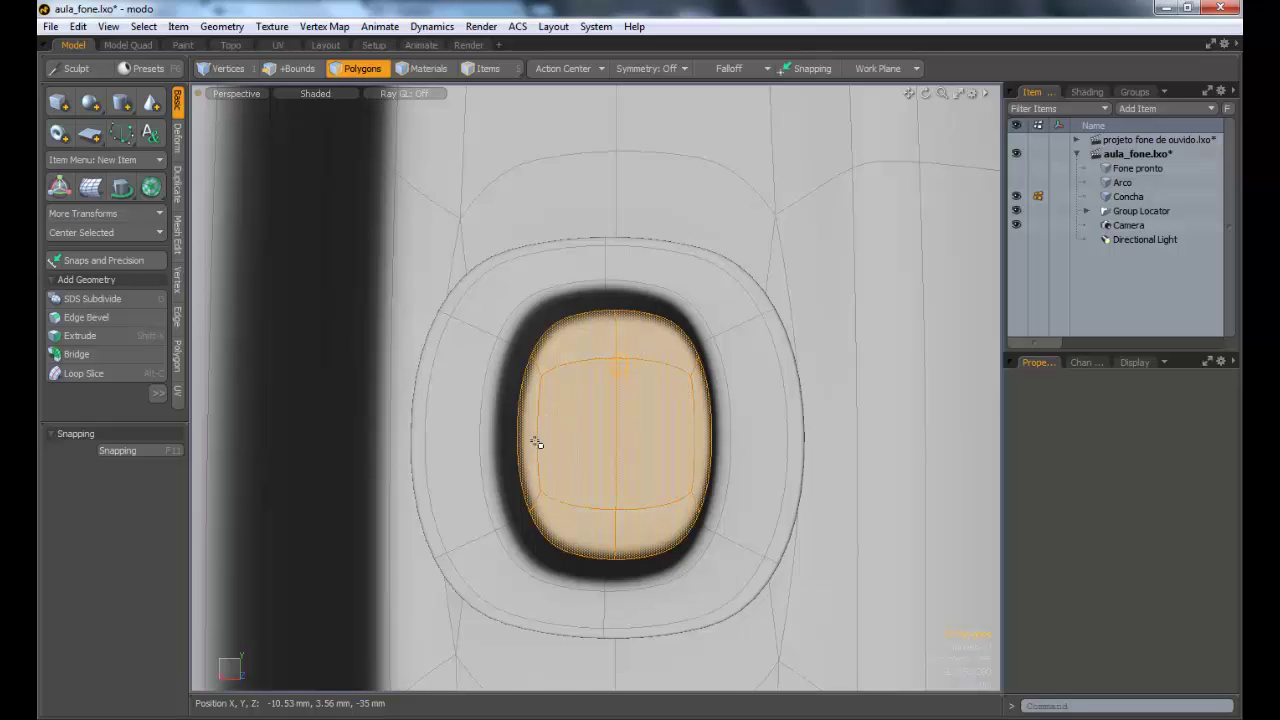
alt+drag(669, 436, 677, 485)
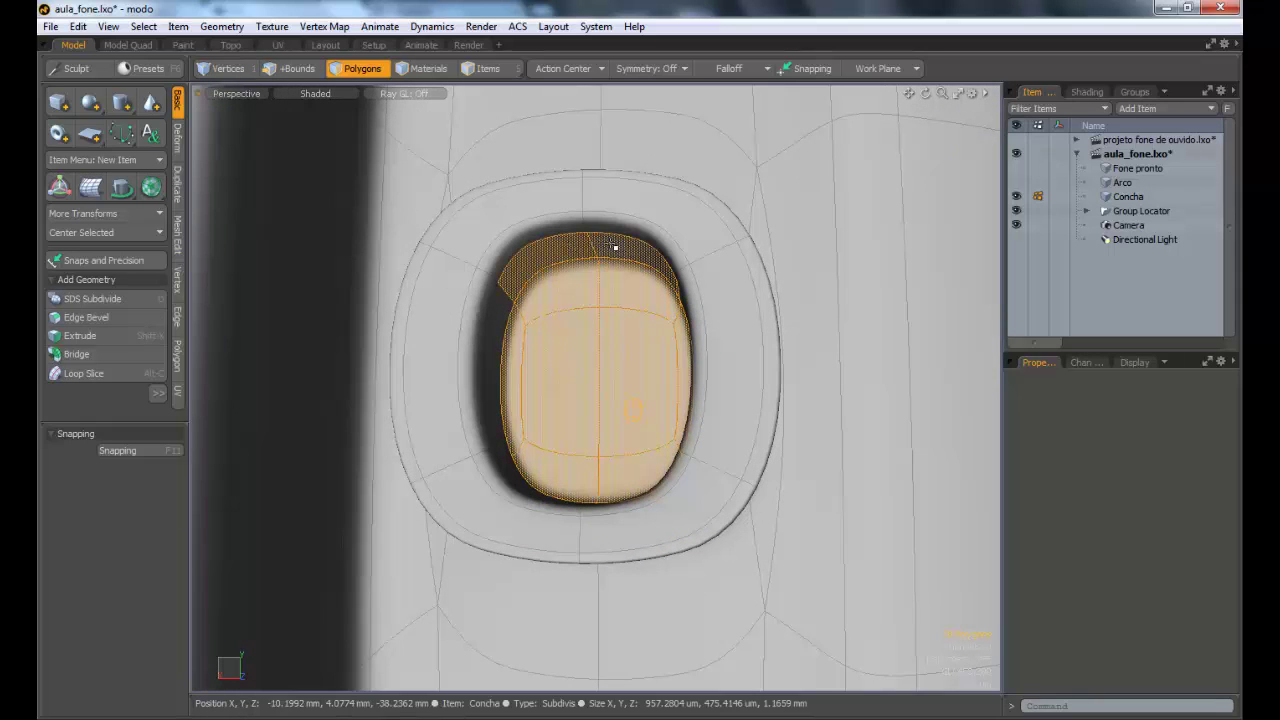
shift+double_click(614, 247)
click(597, 343)
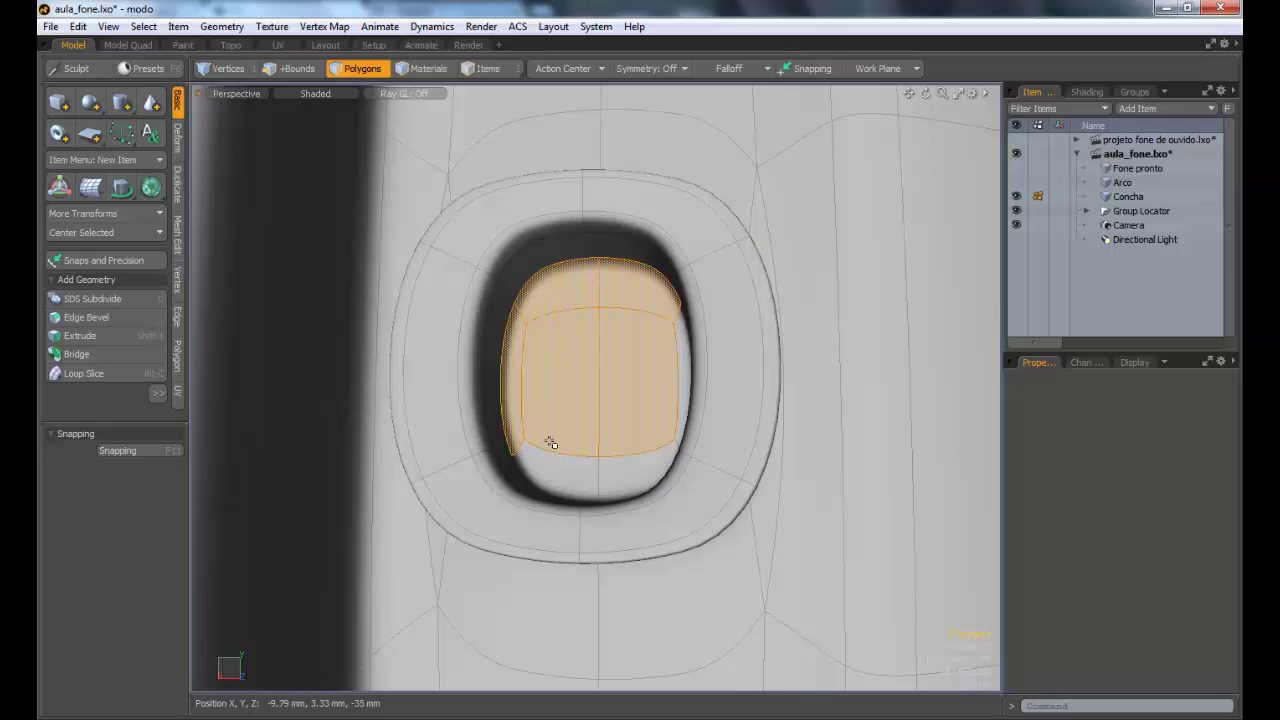
Step: Add the floor polygons of the +Z peg's hollow to the selection and grow it by two rings to cover both hollows
ctrl+alt+drag(677, 397, 450, 394)
mouse_move(851, 443)
alt+mouse_down()
mouse_move(651, 413)
mouse_move(685, 437)
mouse_move(686, 391)
mouse_move(660, 500)
alt+mouse_up()
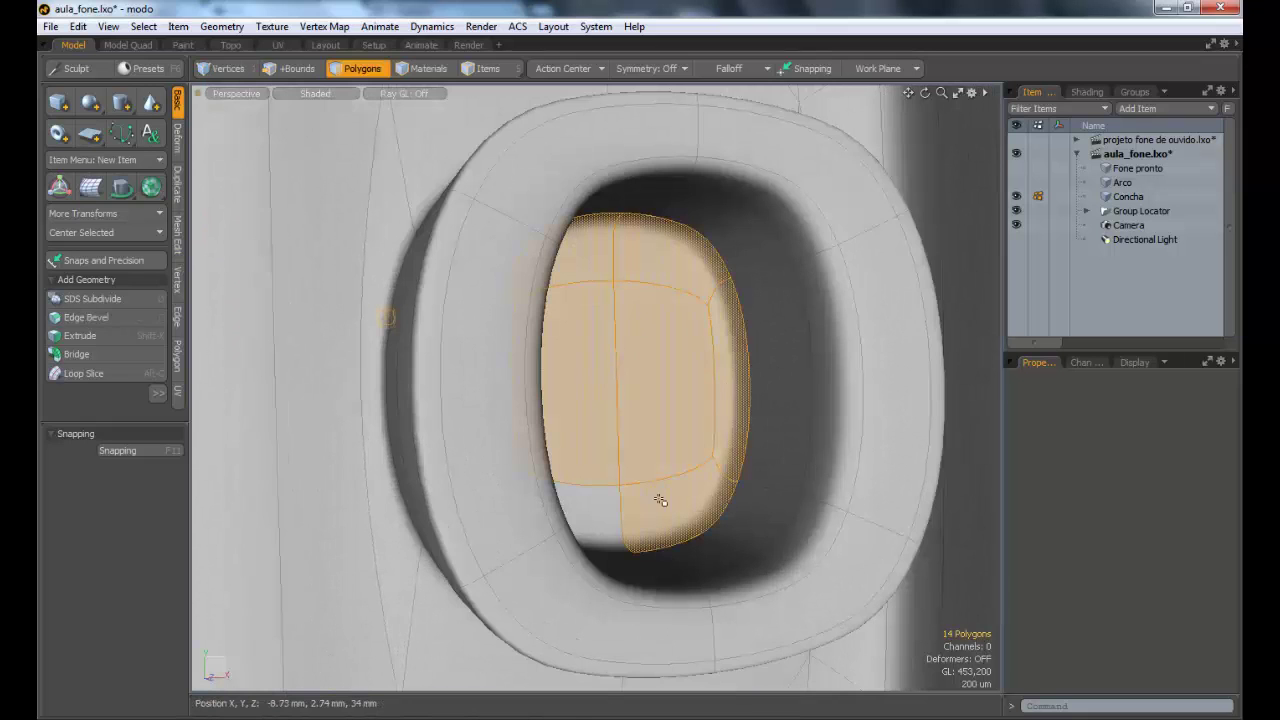
alt+drag(714, 437, 525, 448)
alt+shift+drag(428, 420, 655, 423)
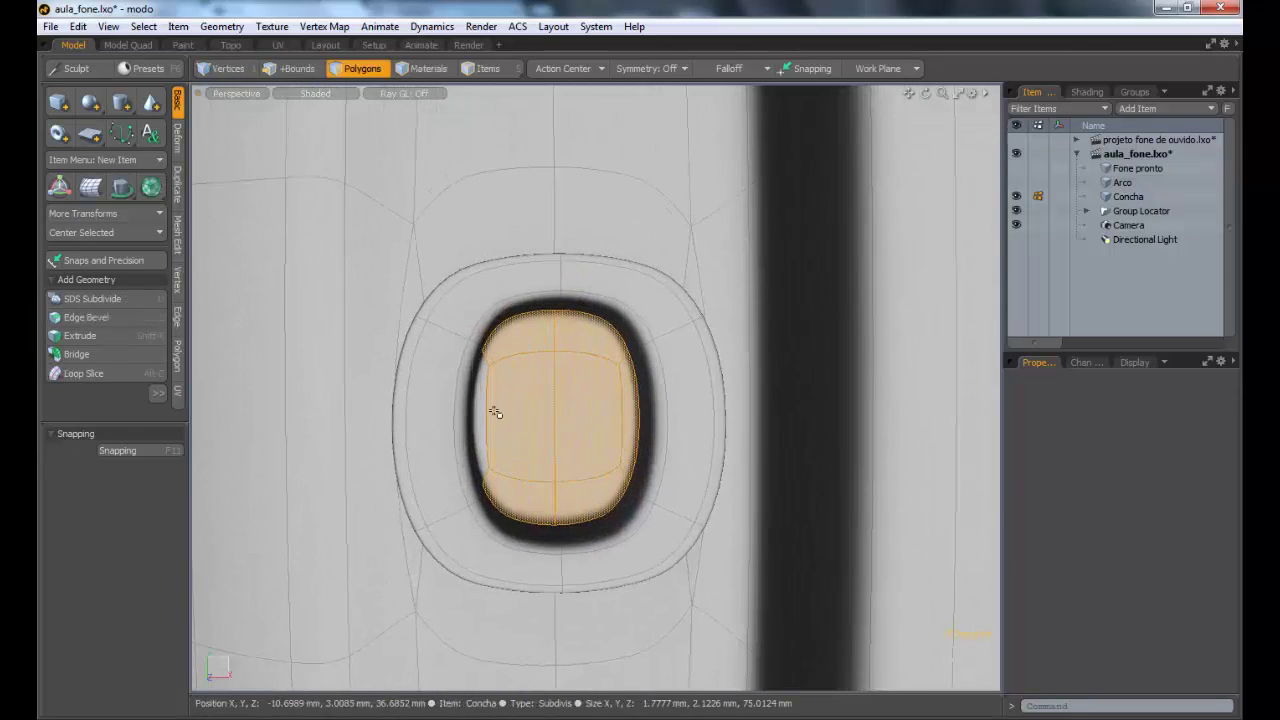
key(shift+Up)
key(shift+Up)
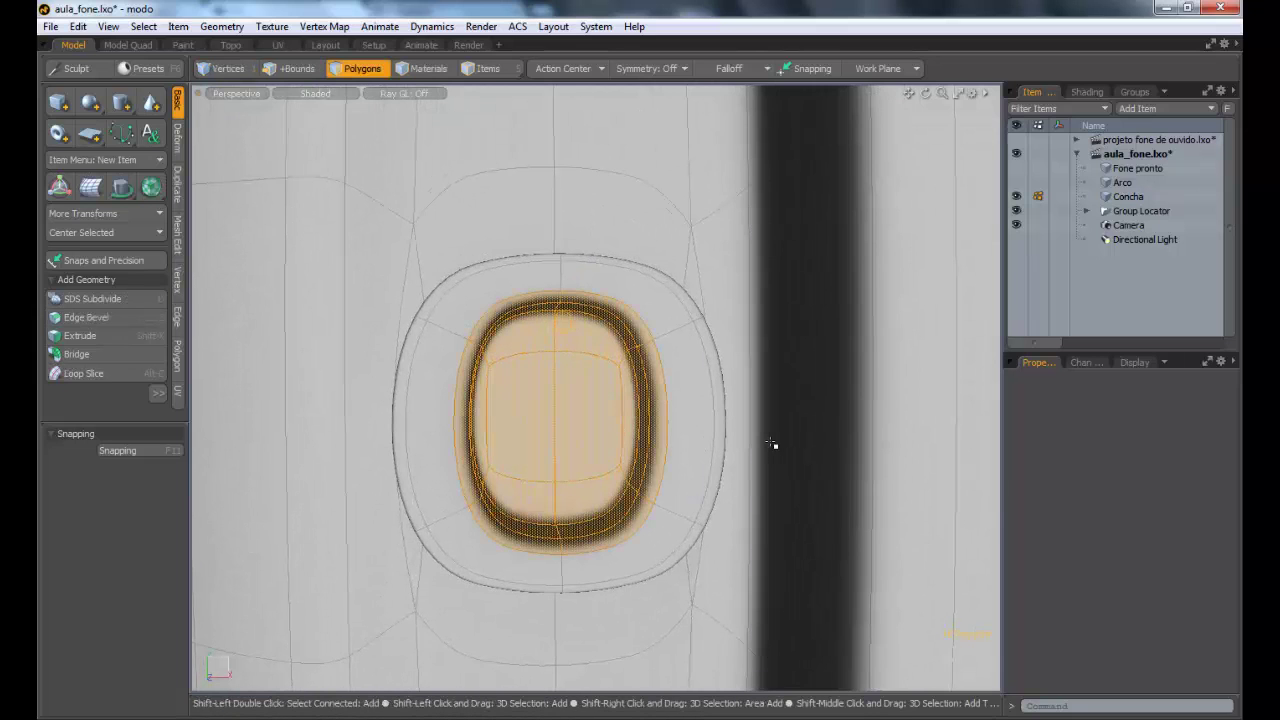
Step: Scale the hollows of both pegs to 65.5% in X and Y, then clear the selection
ctrl+alt+drag(784, 441, 737, 437)
key(r)
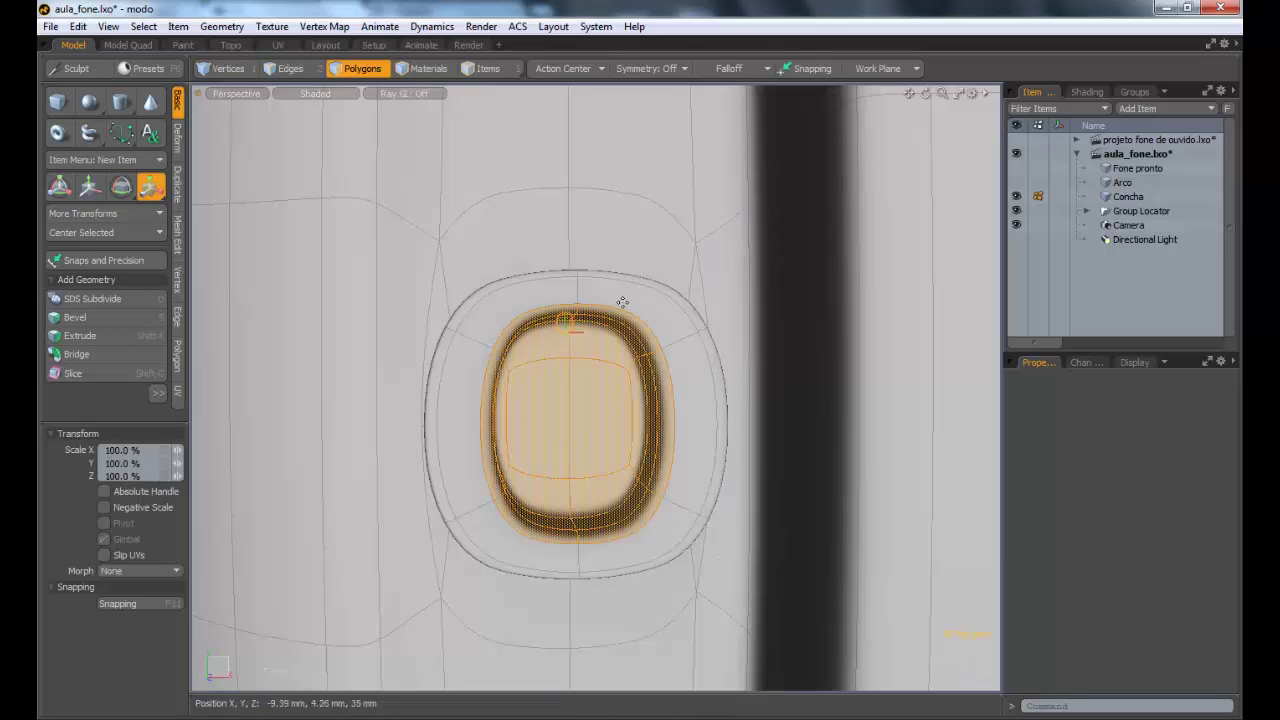
alt+drag(622, 348, 540, 313)
alt+drag(643, 411, 606, 347)
ctrl+alt+drag(632, 392, 535, 389)
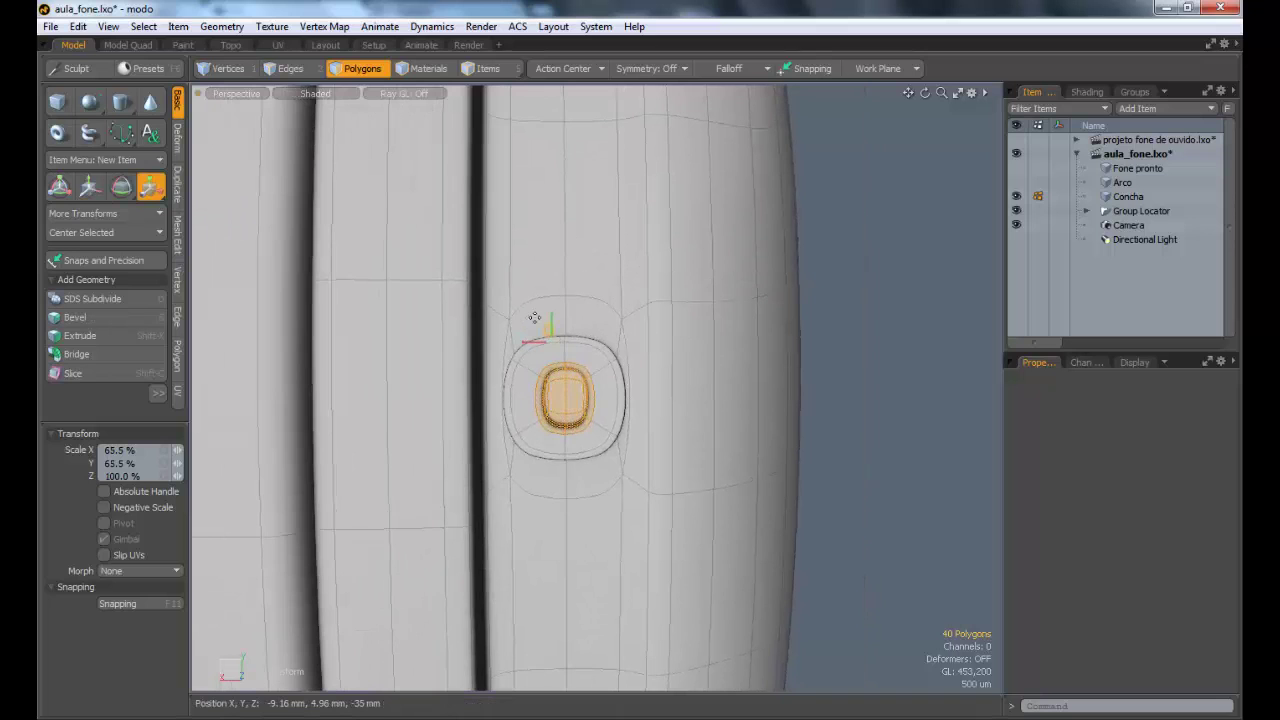
key(Escape)
key(Escape)
Step: Switch to edge selection with the -Z peg framed from its end
ctrl+alt+drag(584, 413, 680, 425)
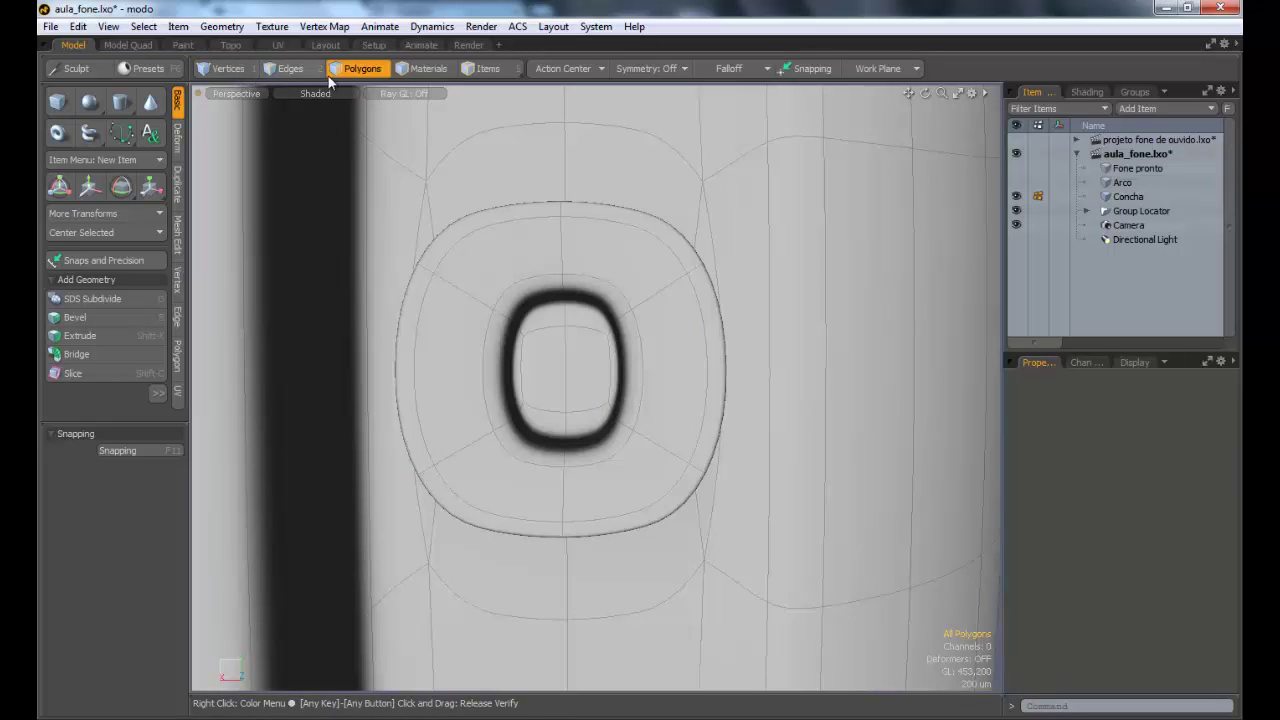
ctrl+alt+drag(749, 409, 725, 409)
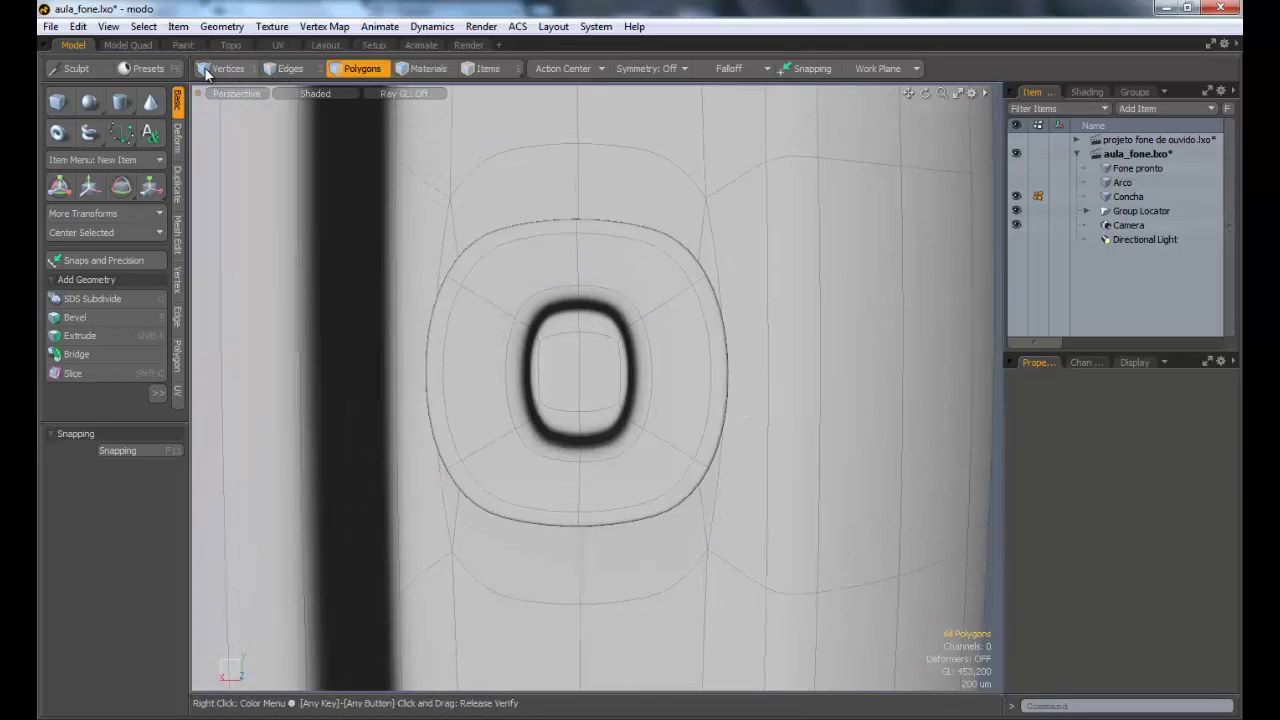
click(278, 64)
click(574, 190)
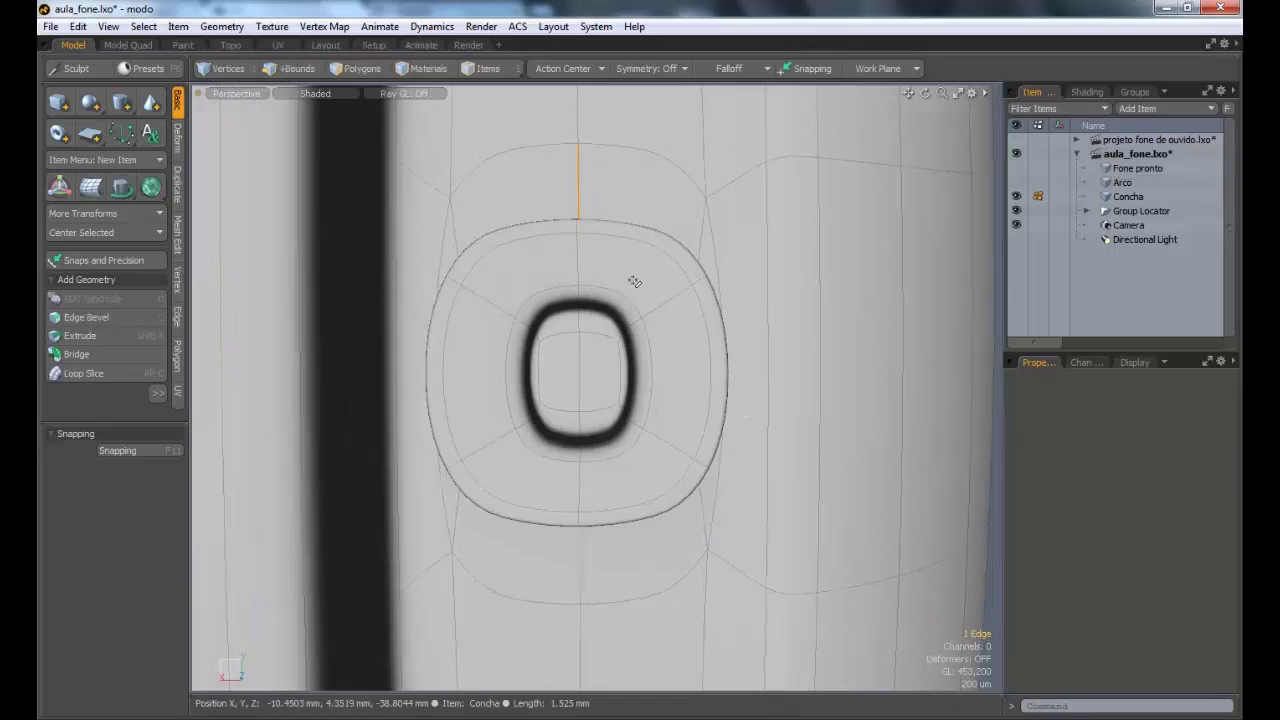
alt+drag(631, 242, 621, 335)
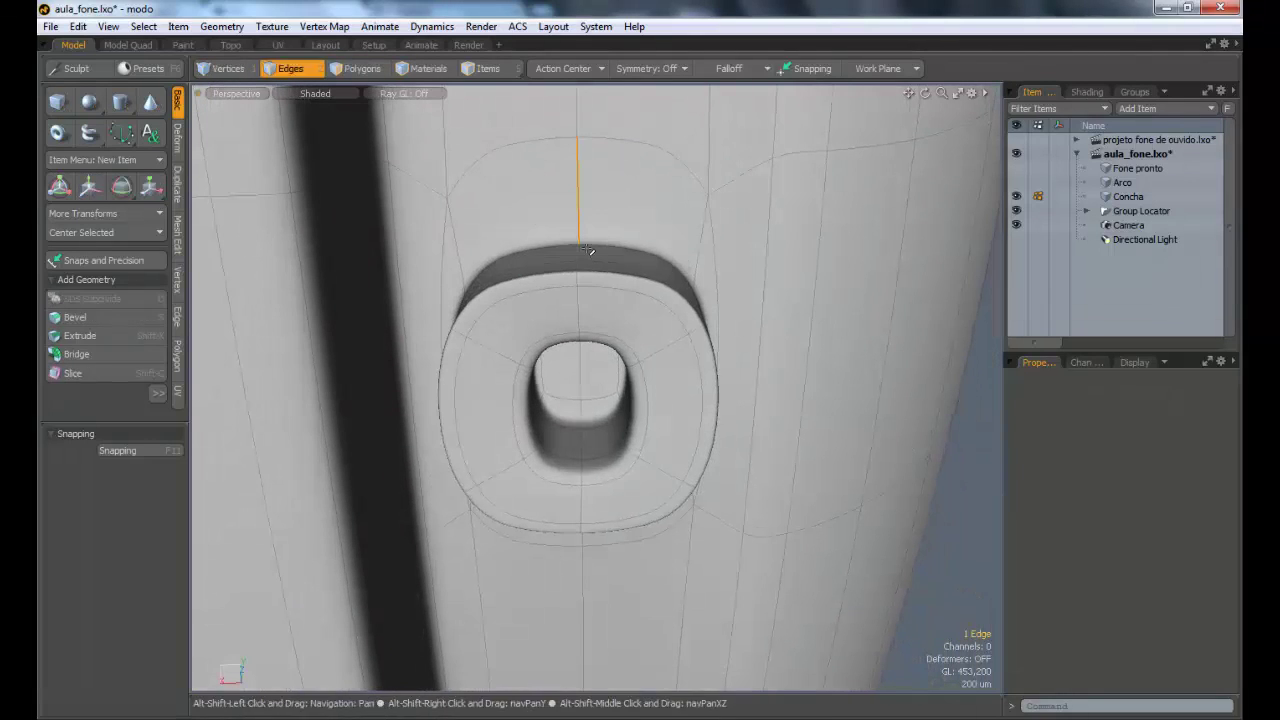
shift+drag(580, 252, 583, 250)
key(Escape)
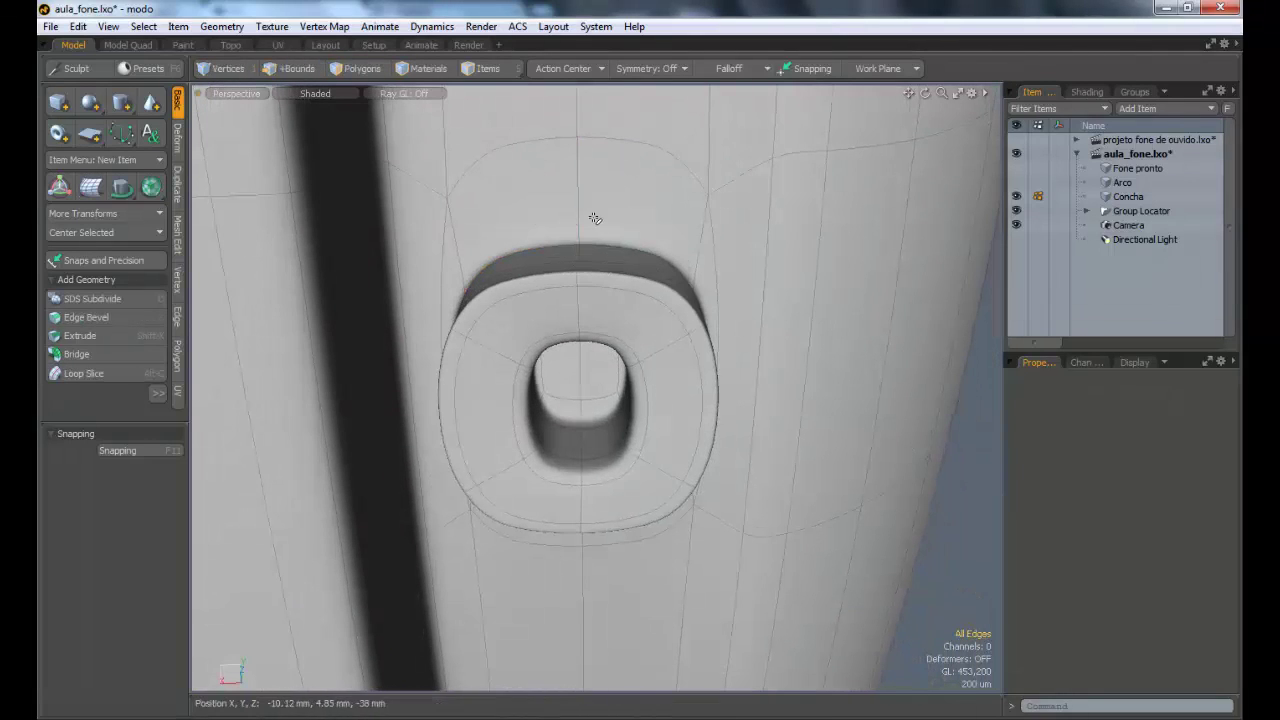
Step: Select the vertical centre line of edges running over the -Z peg, through its hollow, and across its base on both sides
click(578, 222)
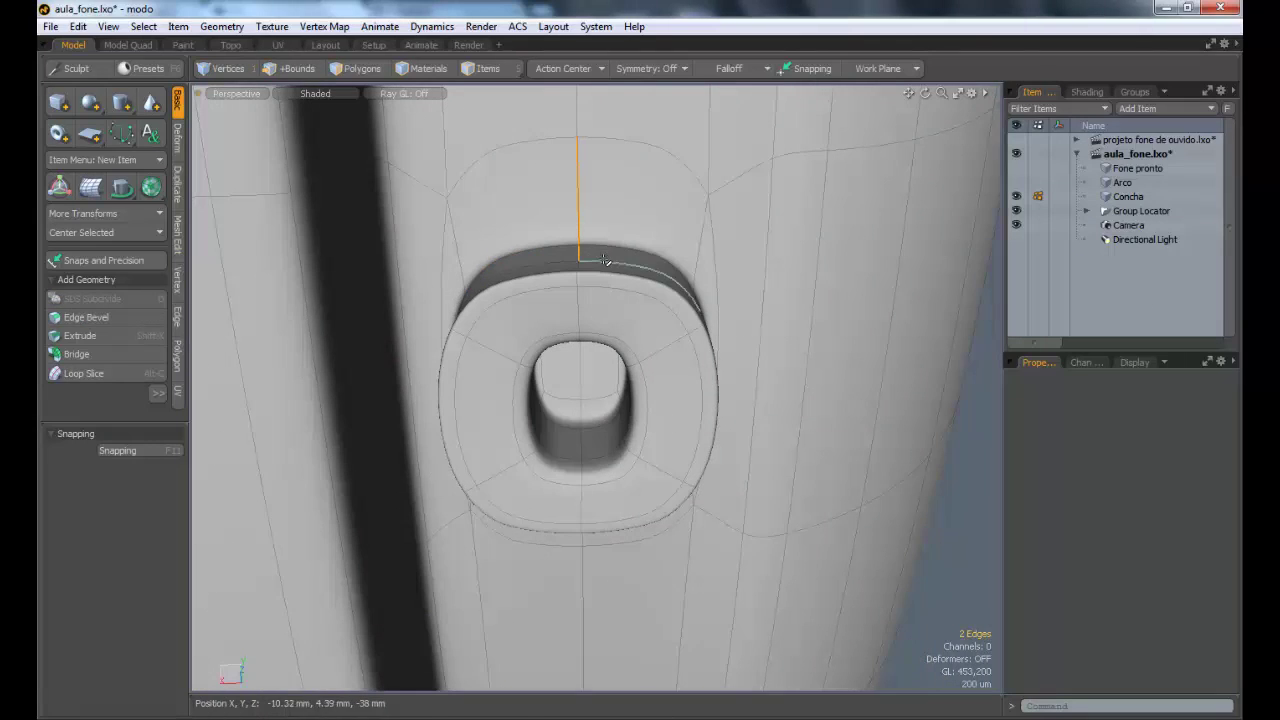
key(Up)
key(Up)
key(Up)
alt+drag(603, 257, 607, 146)
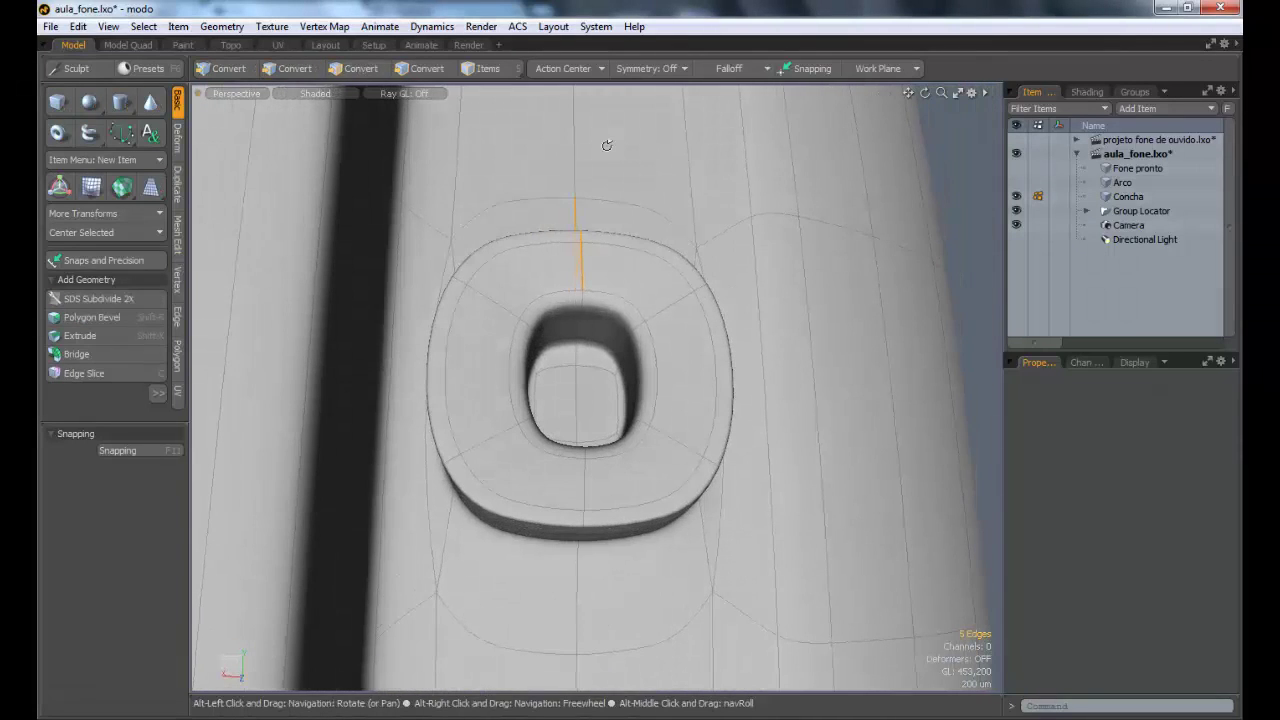
key(Up)
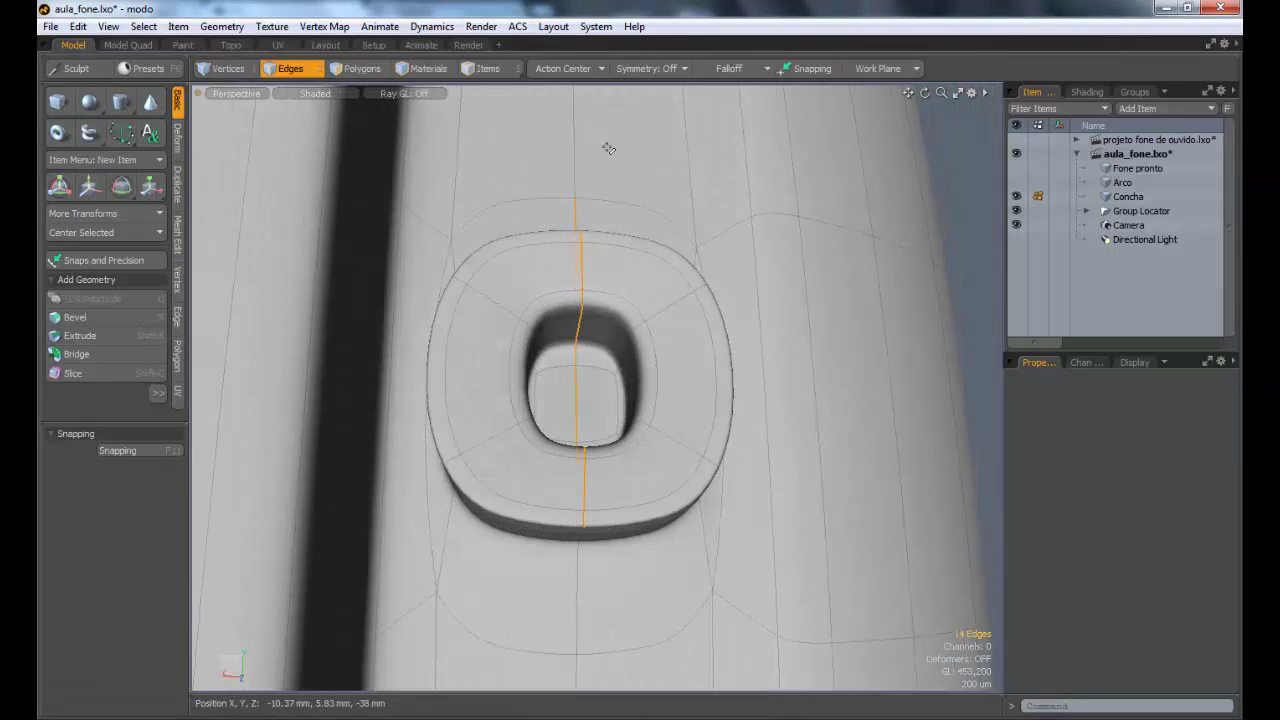
alt+drag(606, 143, 604, 276)
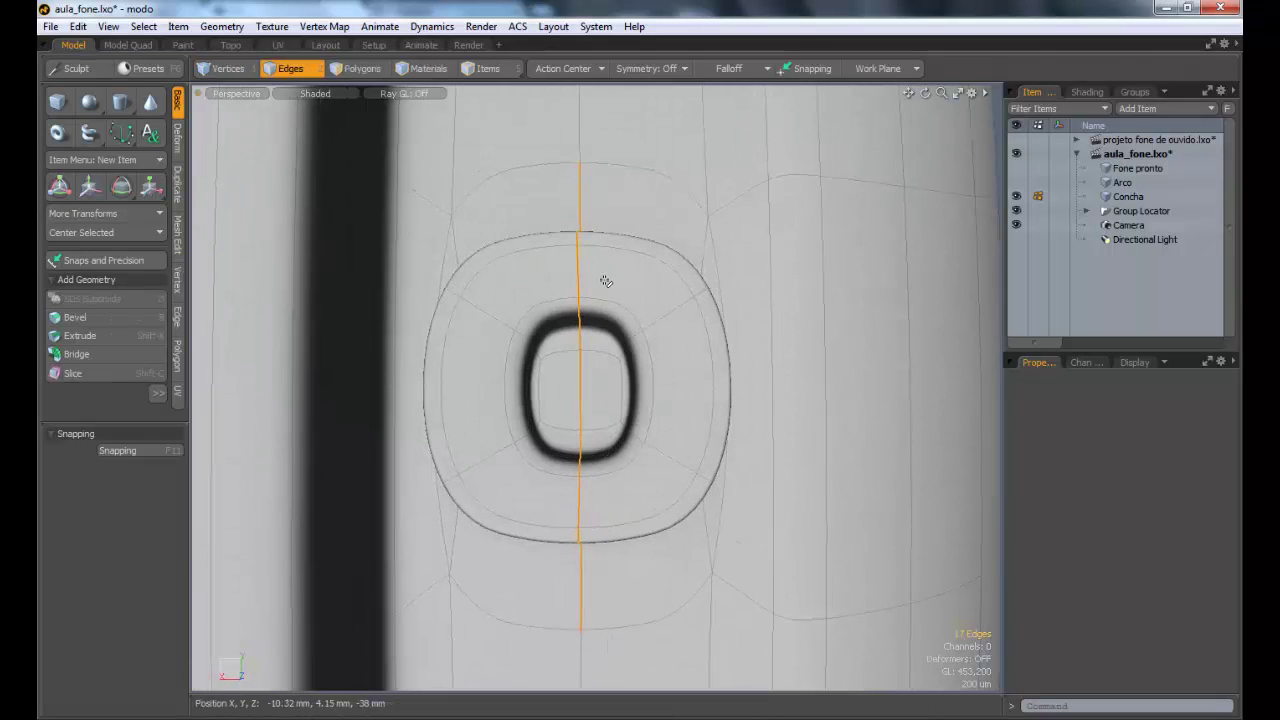
Step: Scale the centre edge line of the -Z peg to 128.5% in Y to make the peg and hollow more oval
key(r)
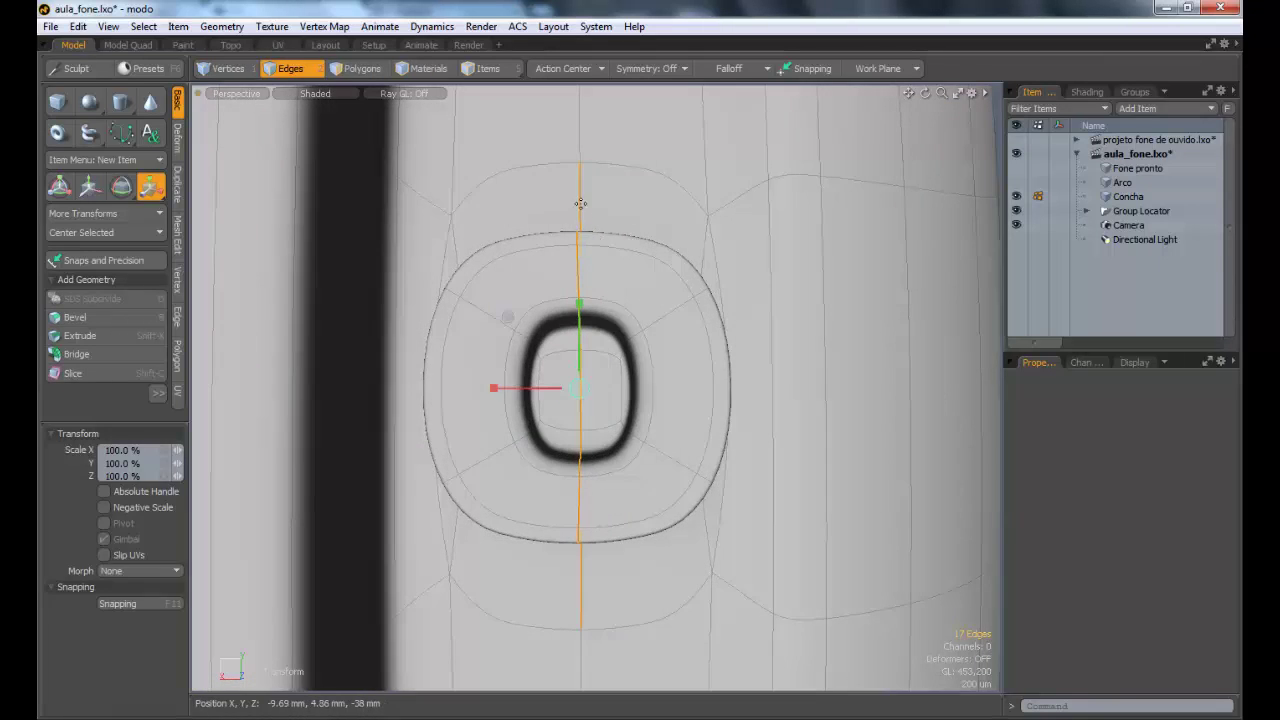
drag(583, 313, 580, 279)
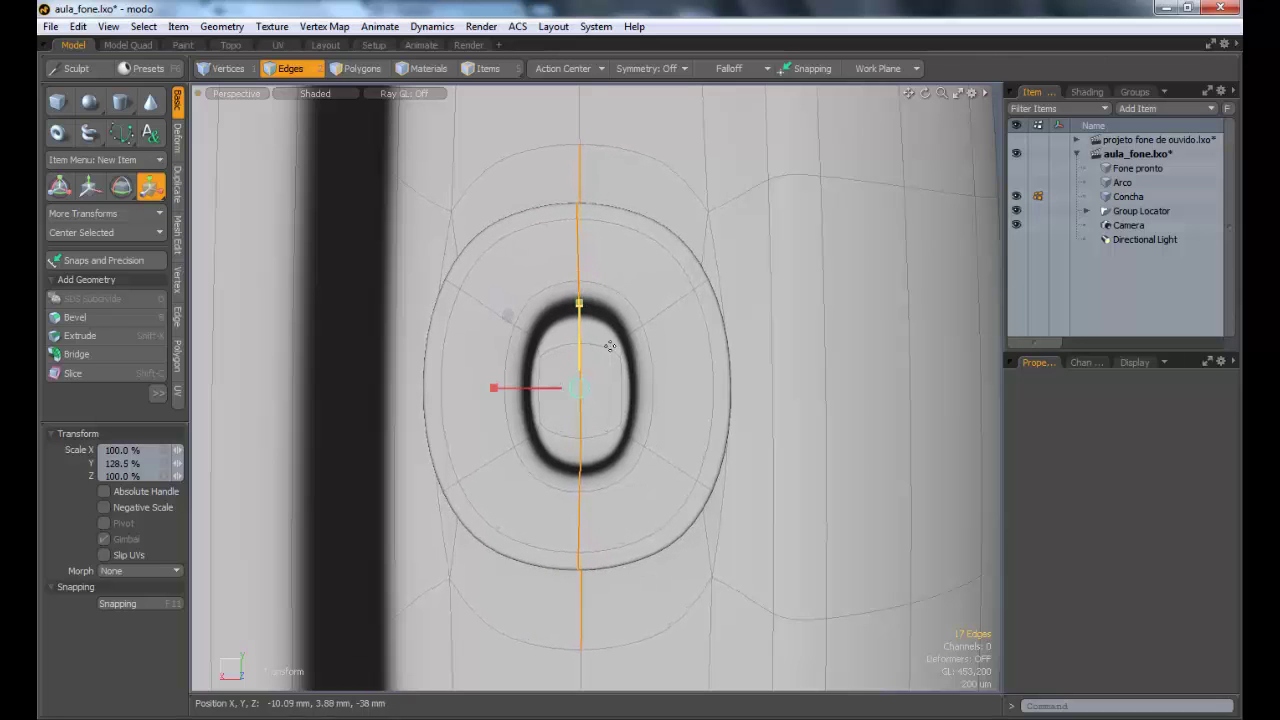
key(Escape)
mouse_move(643, 347)
alt+mouse_down()
mouse_move(647, 310)
mouse_move(648, 337)
alt+mouse_up()
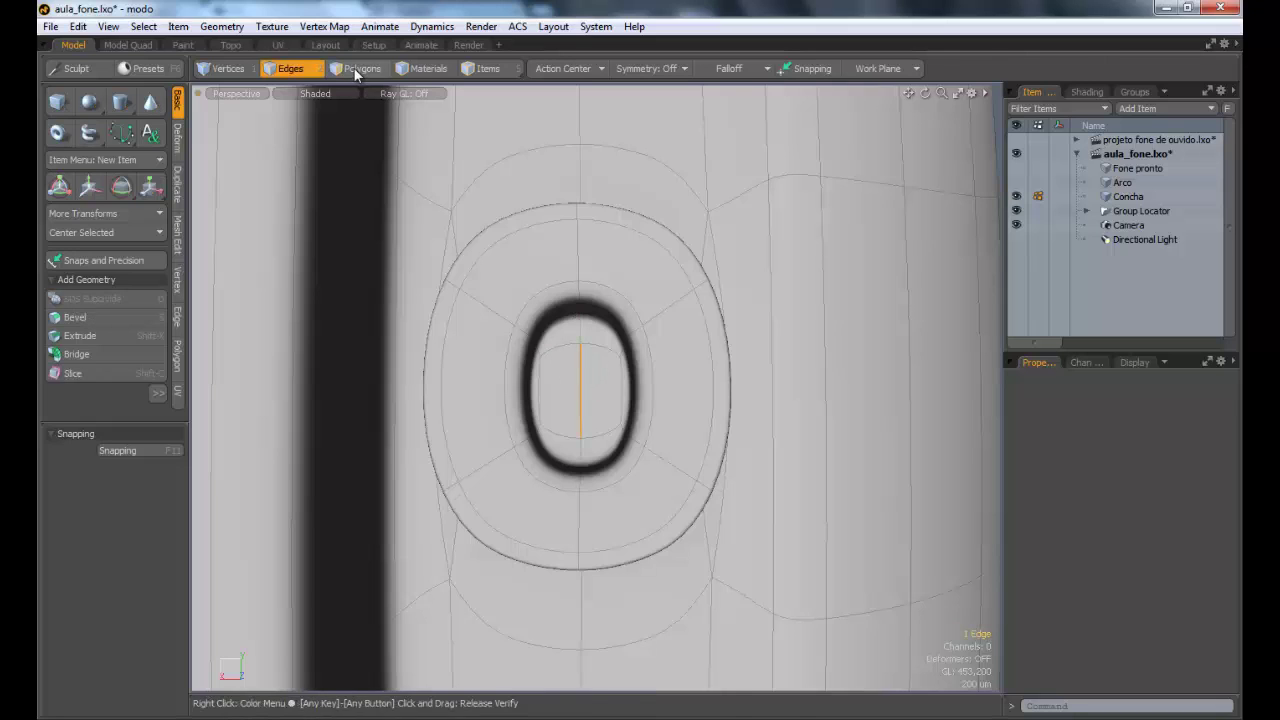
Step: Scale the whole -Z peg, including its hollow and the surrounding base polygons, to 82.5% in Y, then clear the selection
key(3)
drag(586, 394, 591, 341)
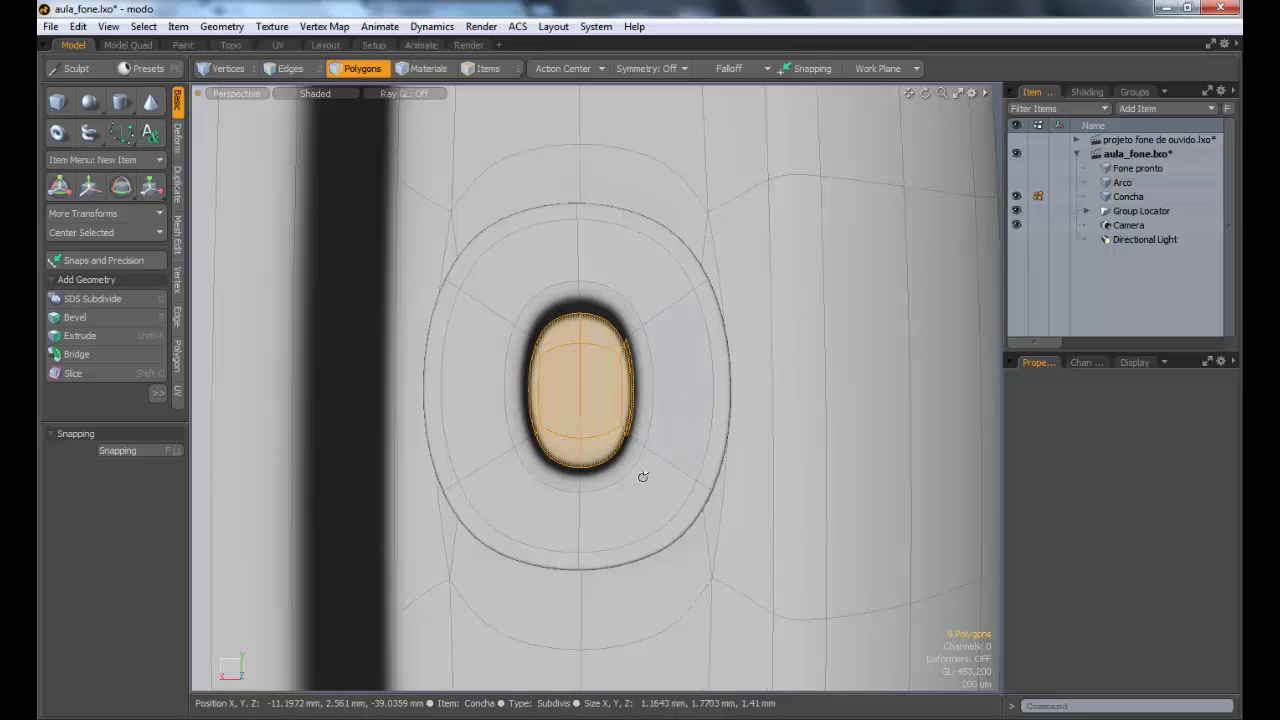
alt+drag(643, 477, 646, 383)
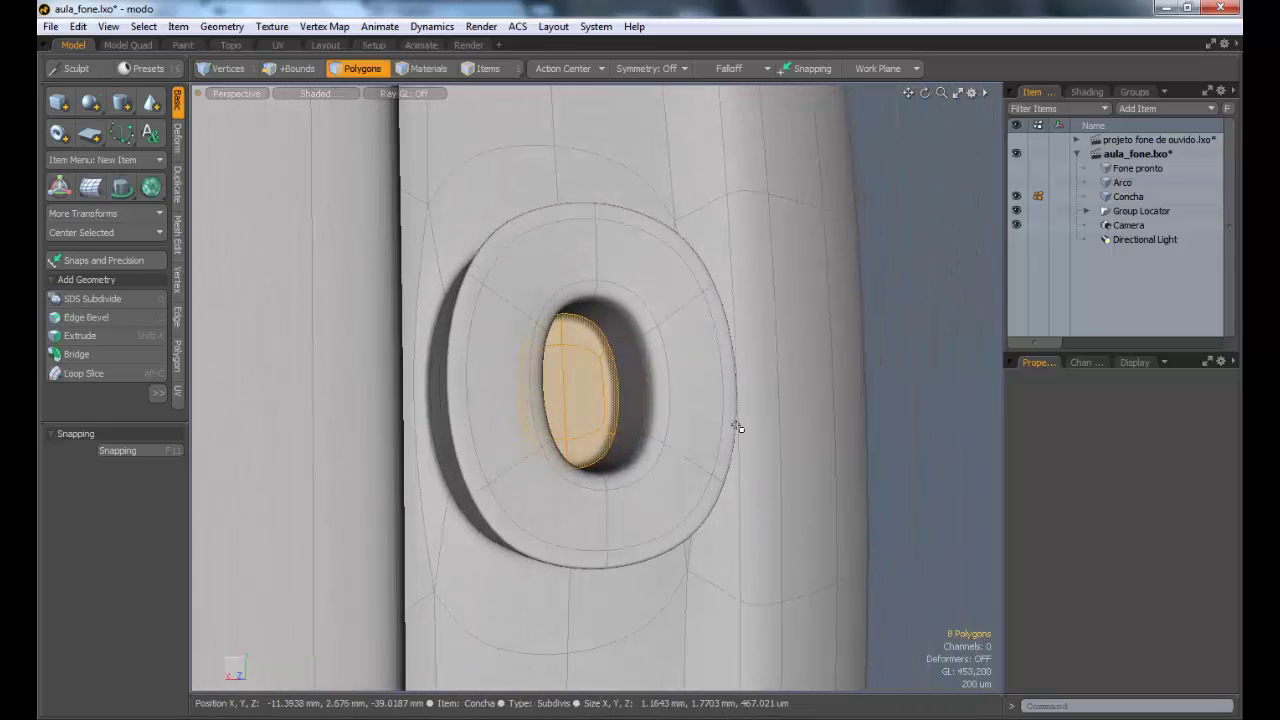
key(shift+Up)
key(shift+Up)
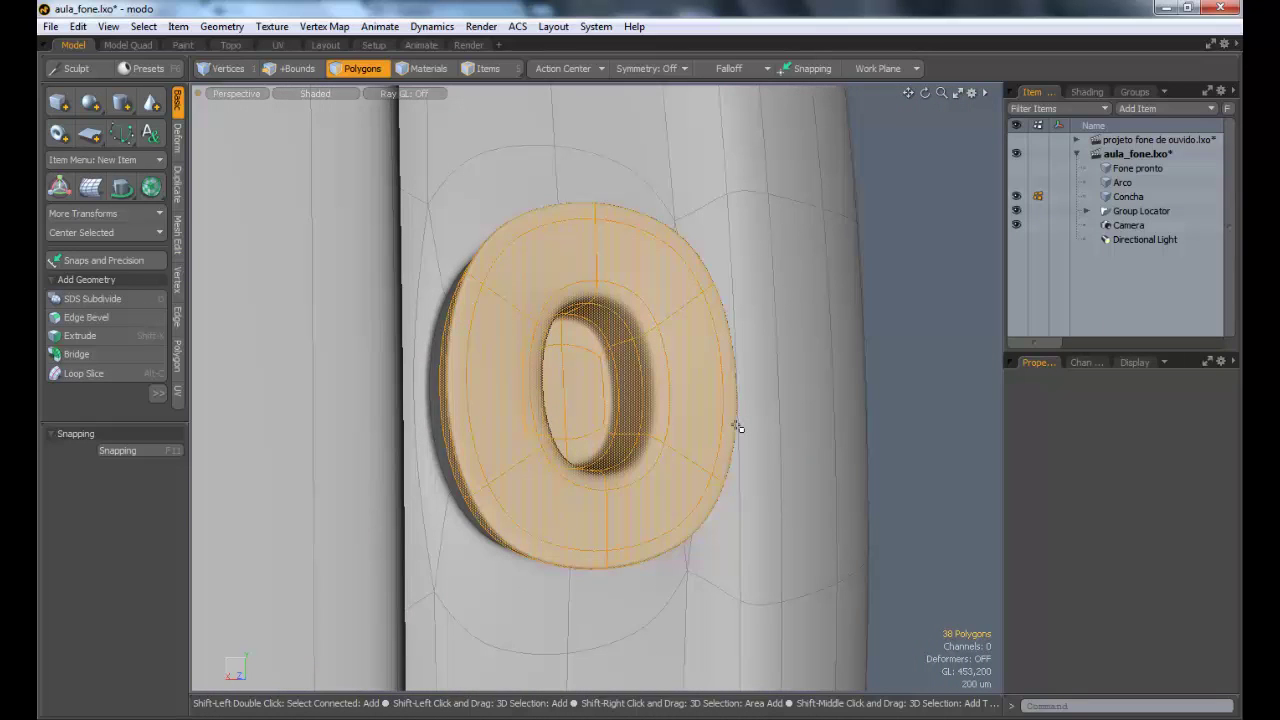
key(shift+Up)
alt+drag(700, 423, 677, 429)
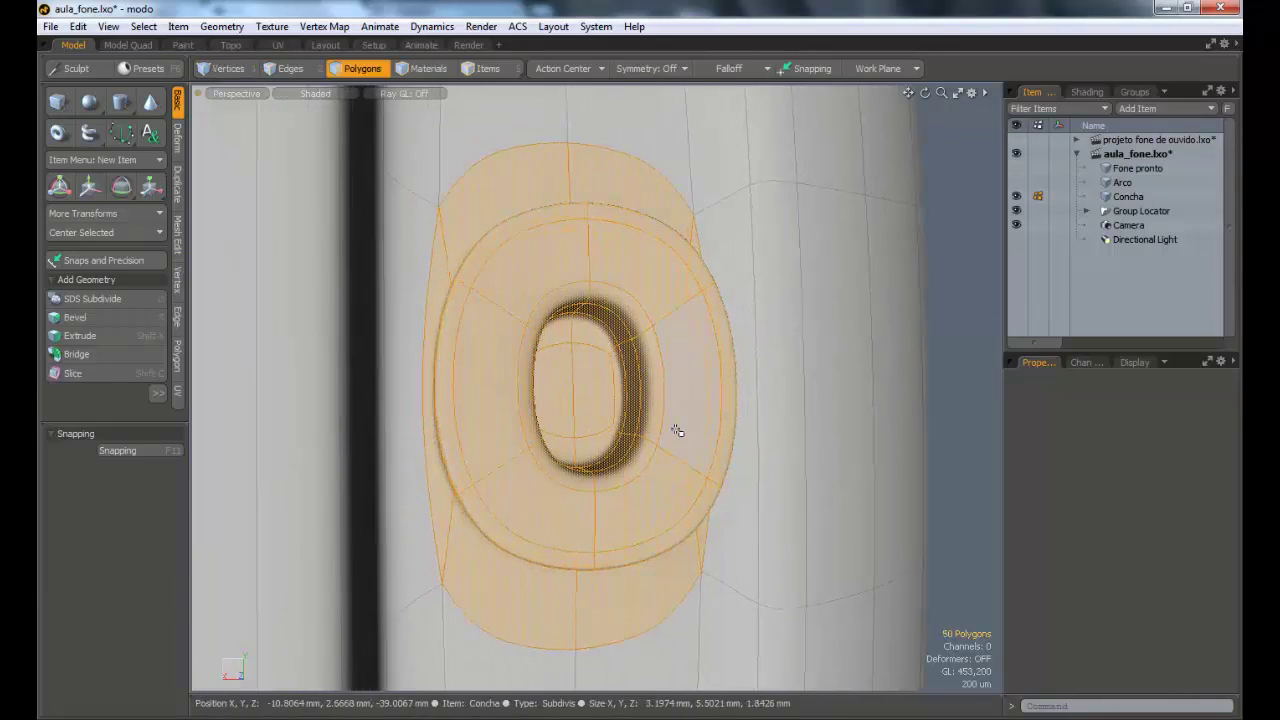
key(r)
drag(582, 306, 584, 298)
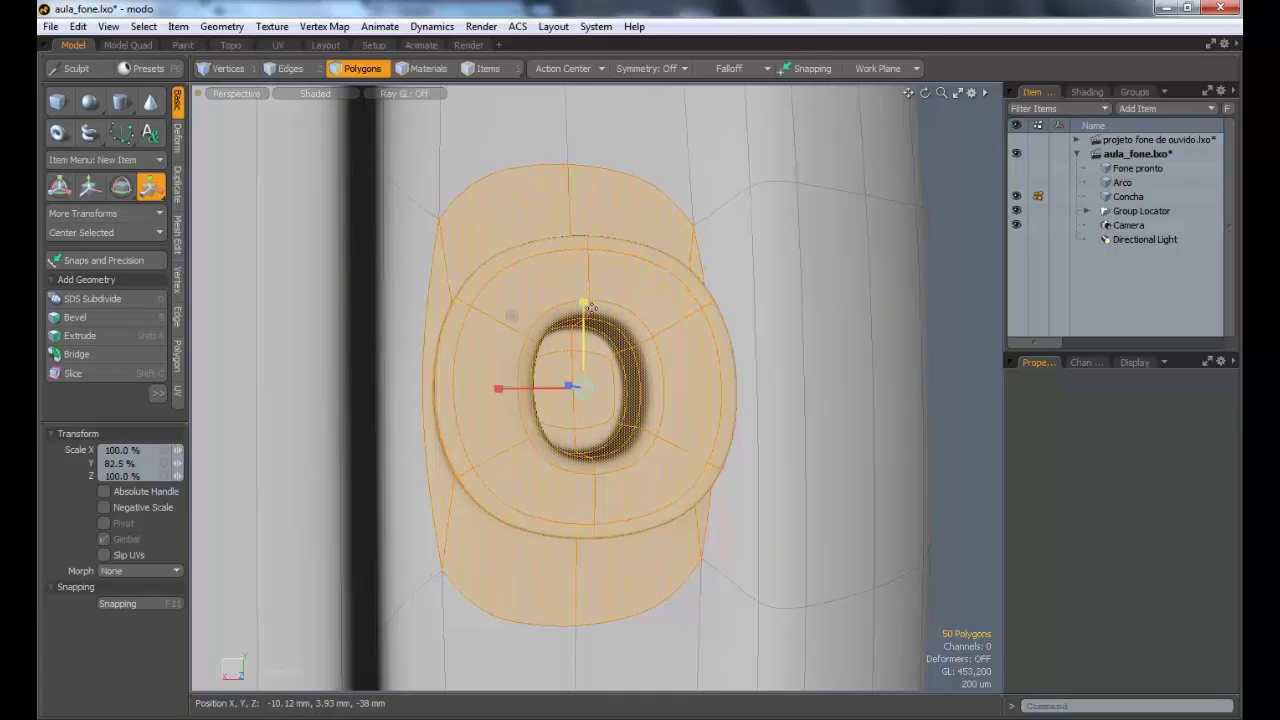
key(Escape)
key(Escape)
Step: Scale the vertical centre edge line of the +Z peg, running through its hollow and across the base on both sides, to 141.5% in Y
alt+drag(677, 360, 550, 360)
alt+drag(550, 360, 690, 390)
alt+drag(690, 390, 592, 284)
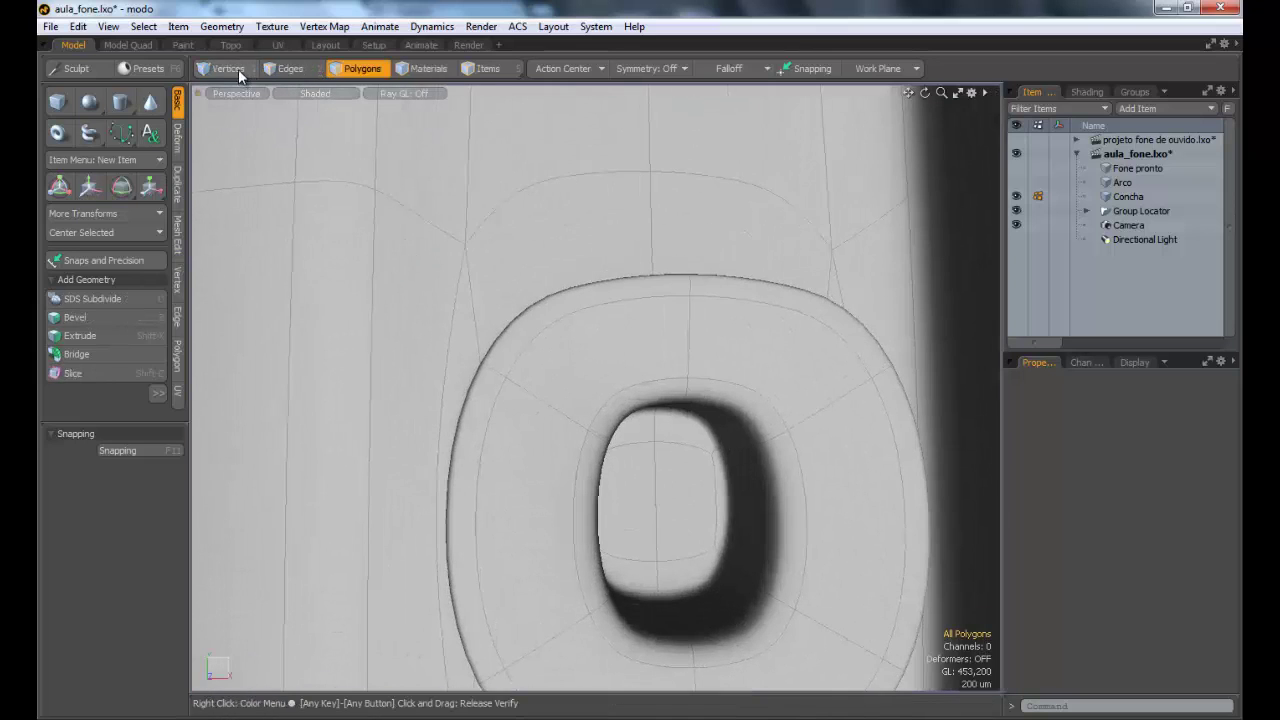
click(238, 74)
alt+shift+drag(617, 214, 490, 140)
click(290, 68)
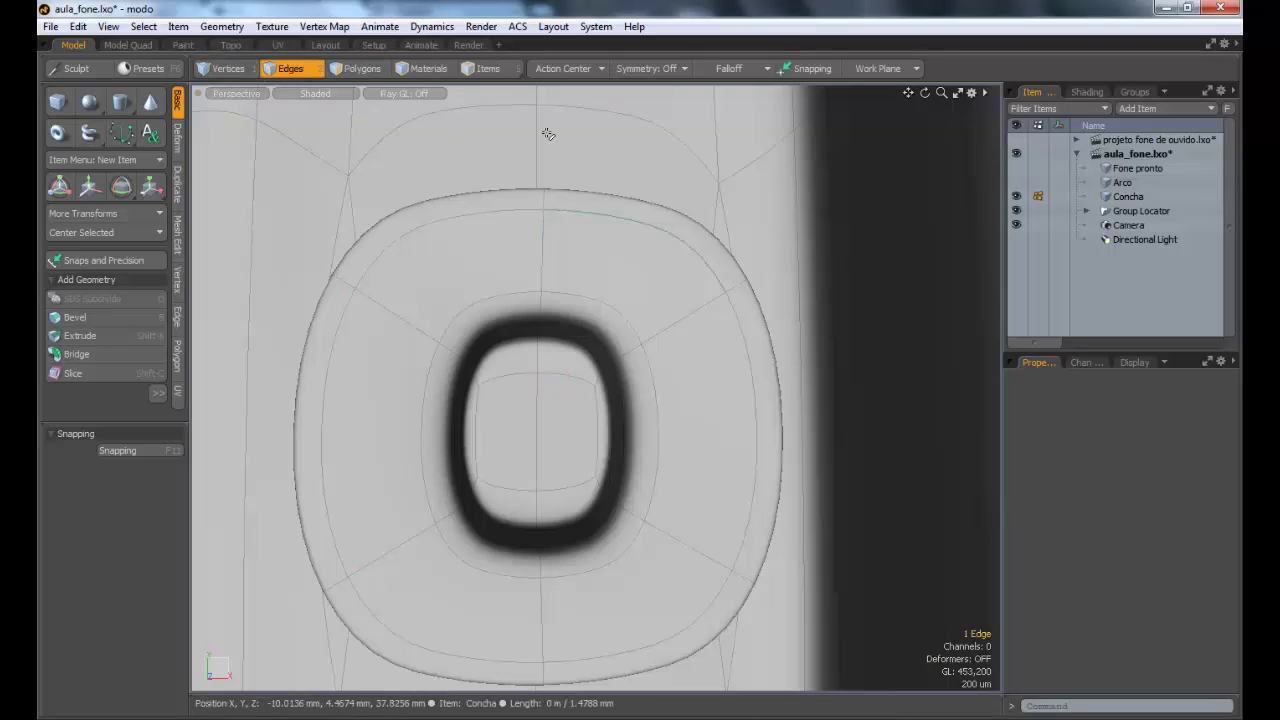
alt+drag(571, 243, 530, 527)
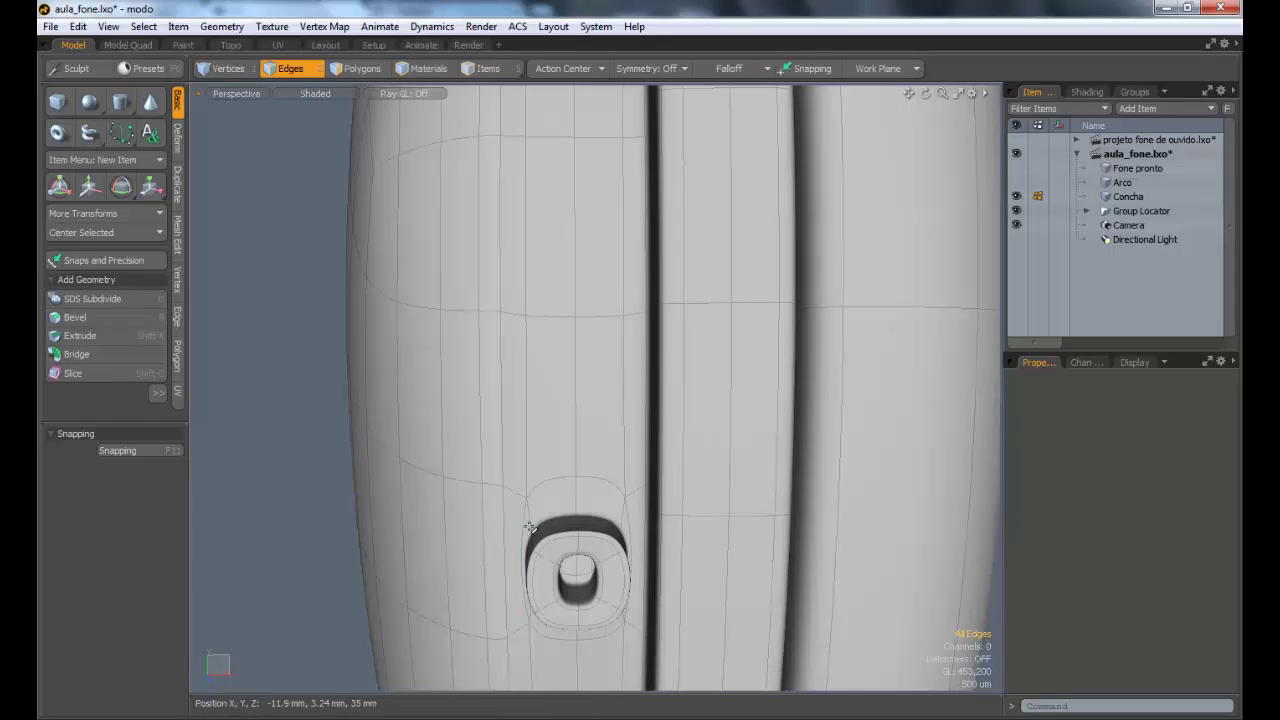
scroll(598, 537, up, 5)
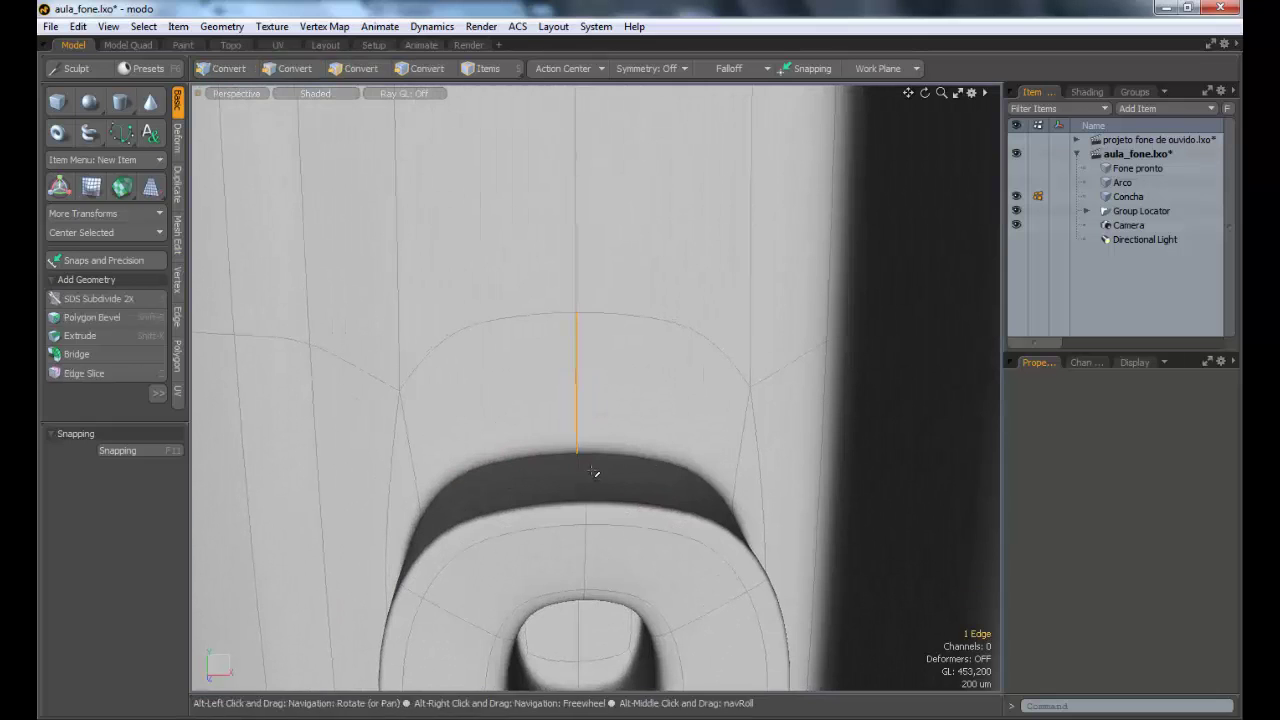
shift+click(592, 471)
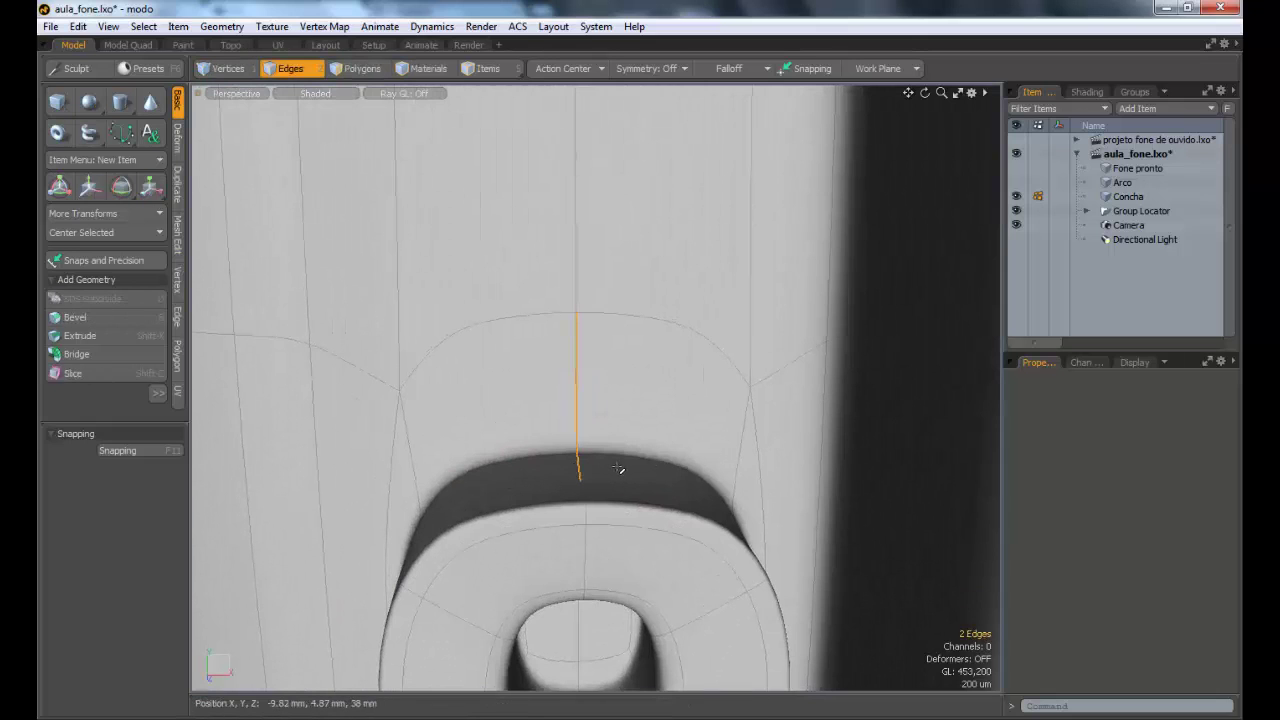
key(Up)
key(Up)
key(Up)
key(Up)
ctrl+alt+drag(617, 466, 677, 305)
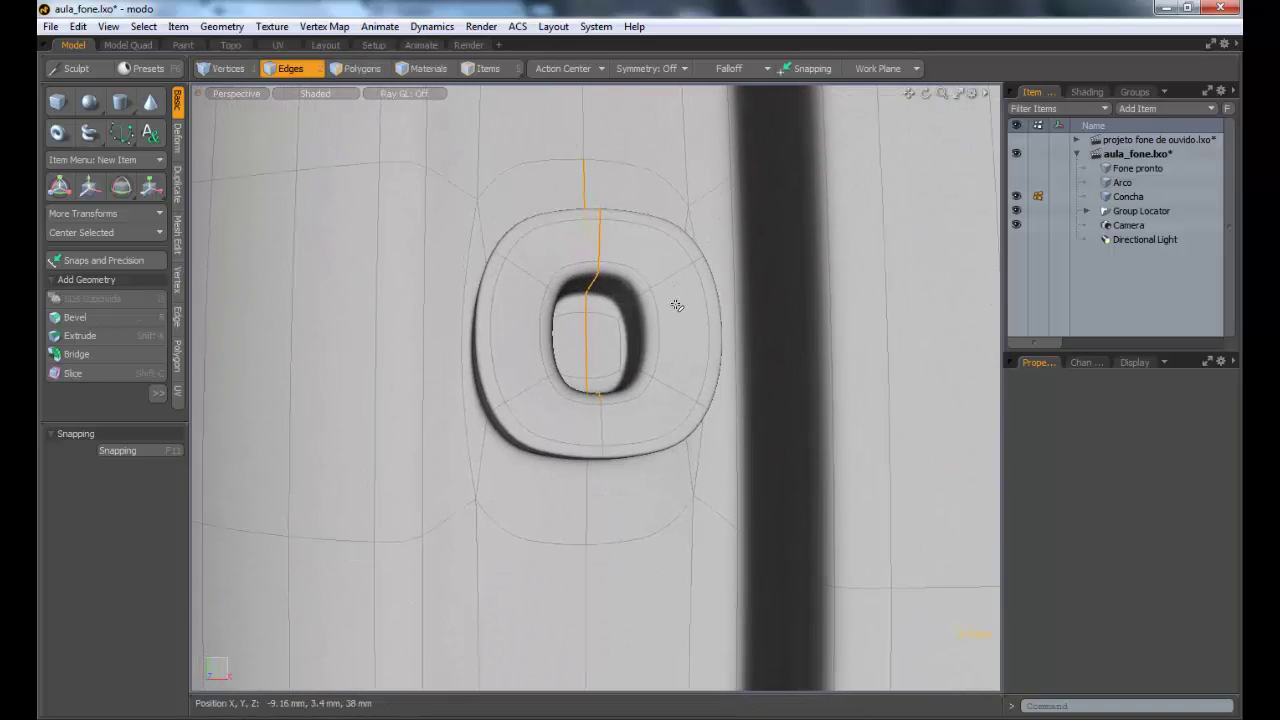
key(Up)
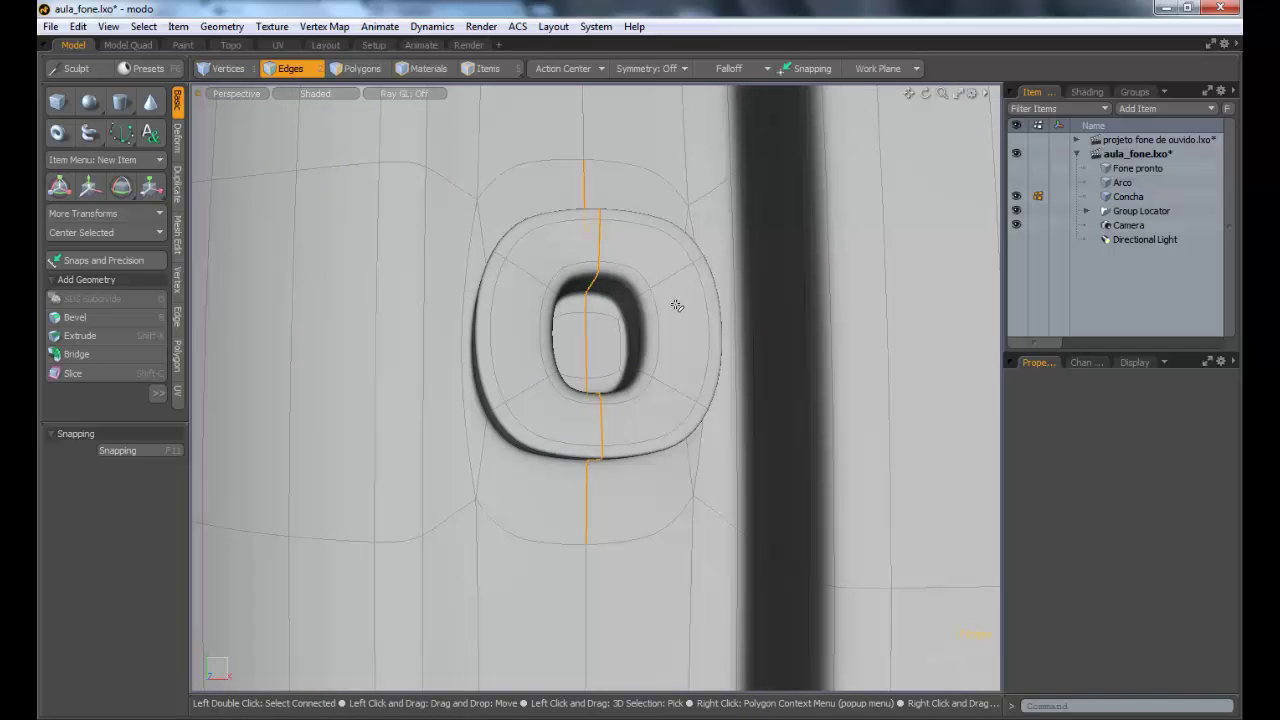
key(r)
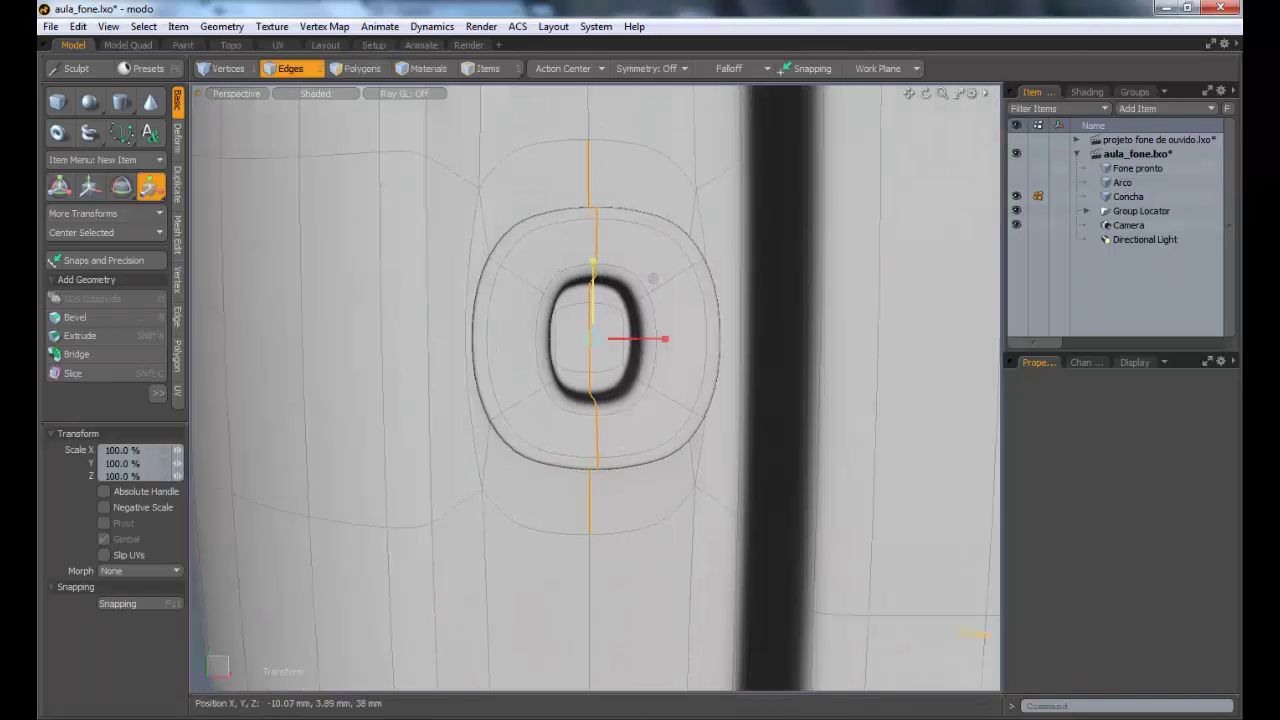
drag(593, 262, 593, 234)
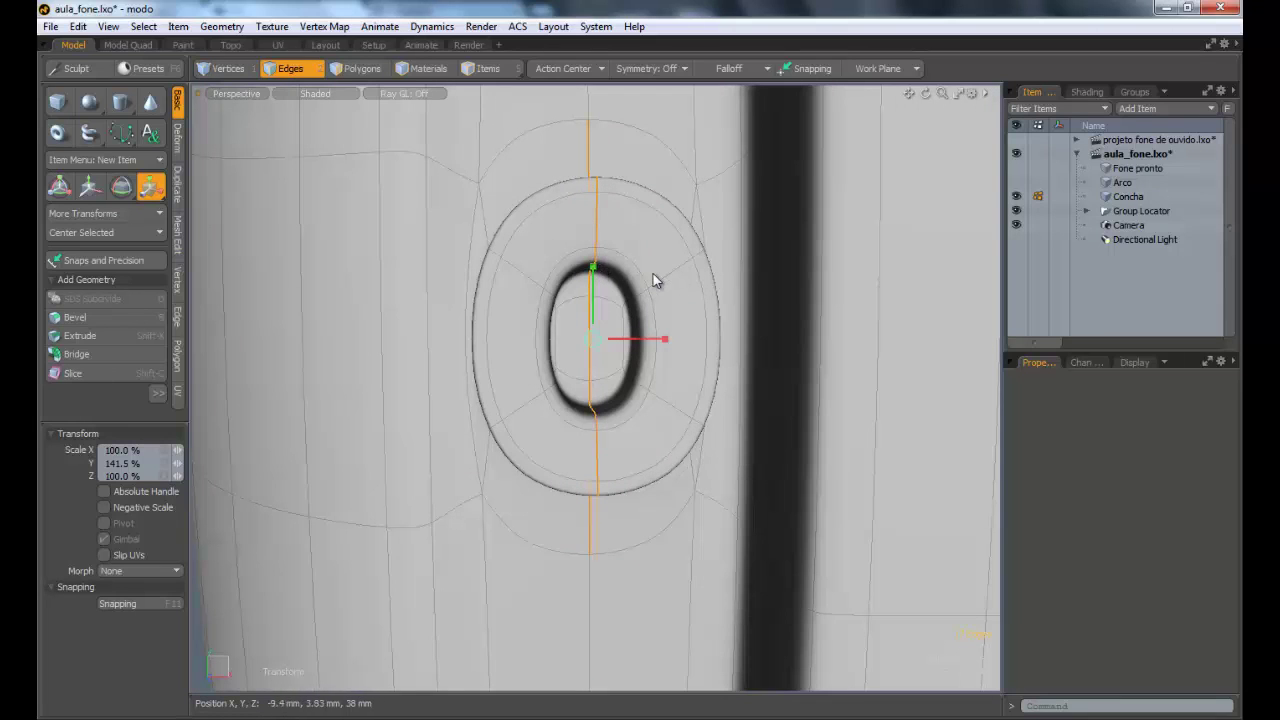
key(space)
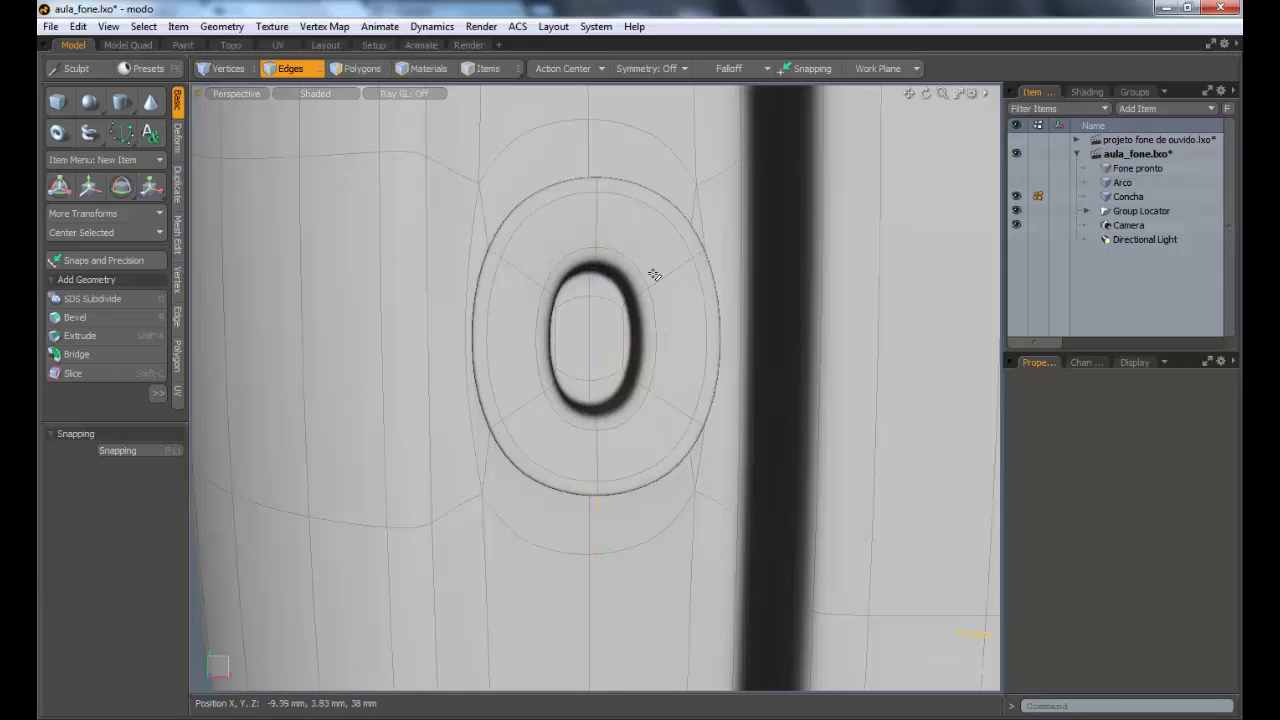
Step: Scale the whole +Z peg, including its hollow and the surrounding base polygons, to 69.5% in Y, then clear the selection
click(362, 68)
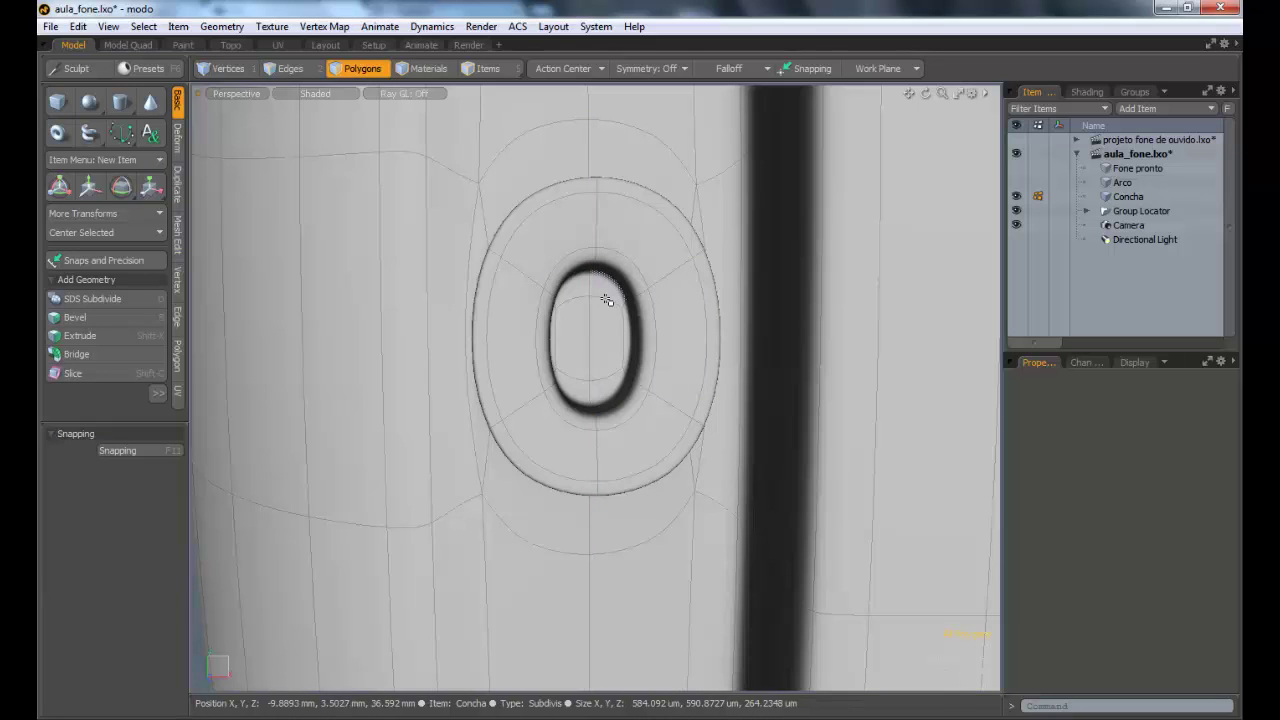
click(571, 333)
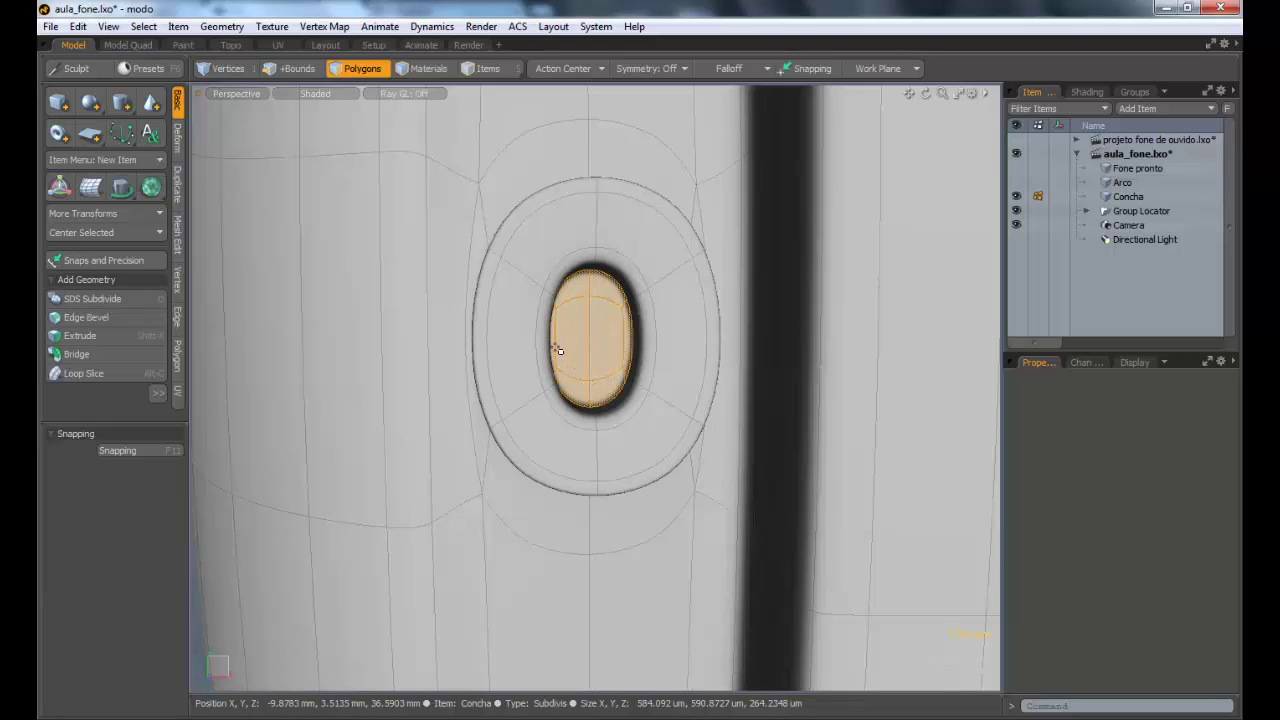
key(shift+Up)
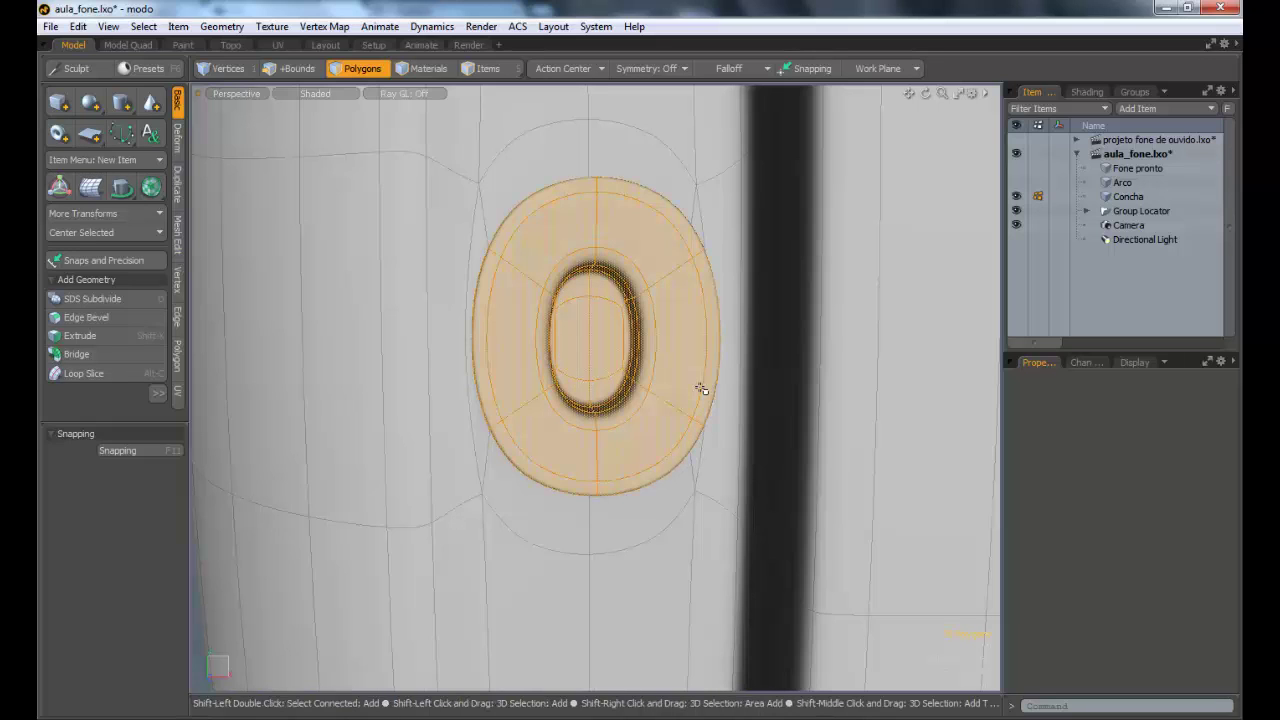
key(r)
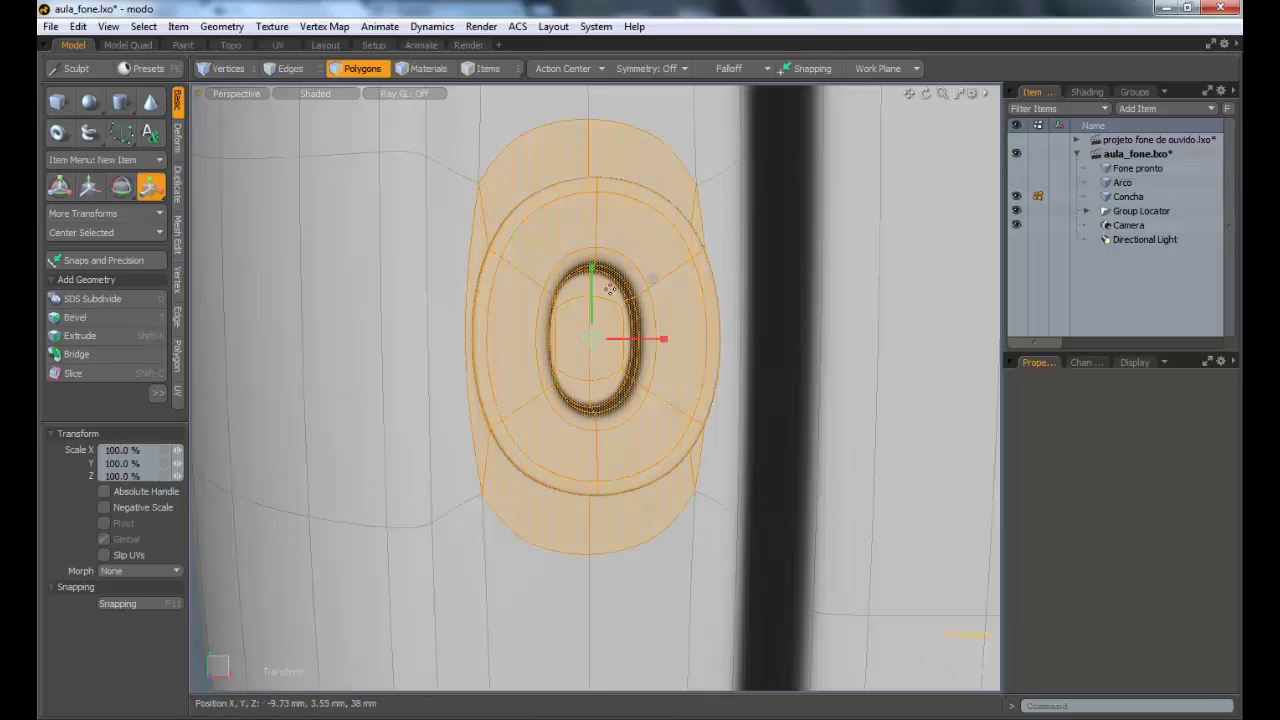
mouse_move(594, 275)
mouse_down()
mouse_move(593, 293)
mouse_move(592, 266)
mouse_up()
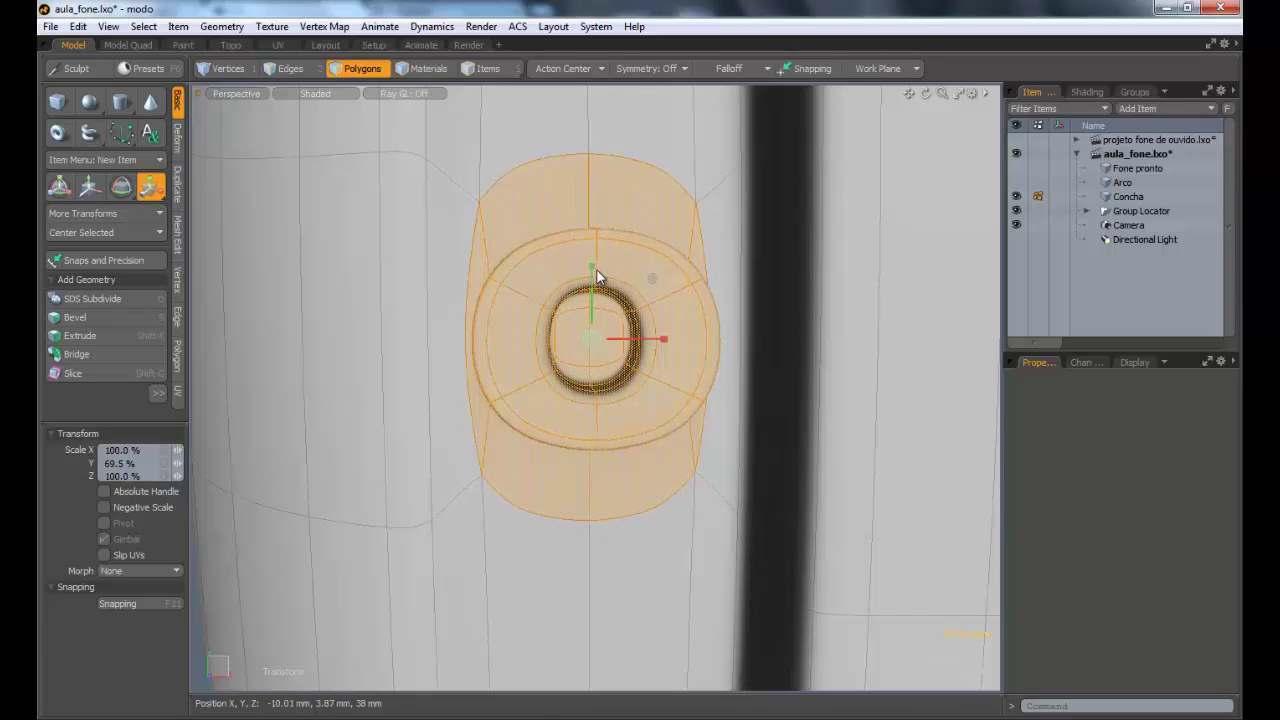
key(Escape)
key(Escape)
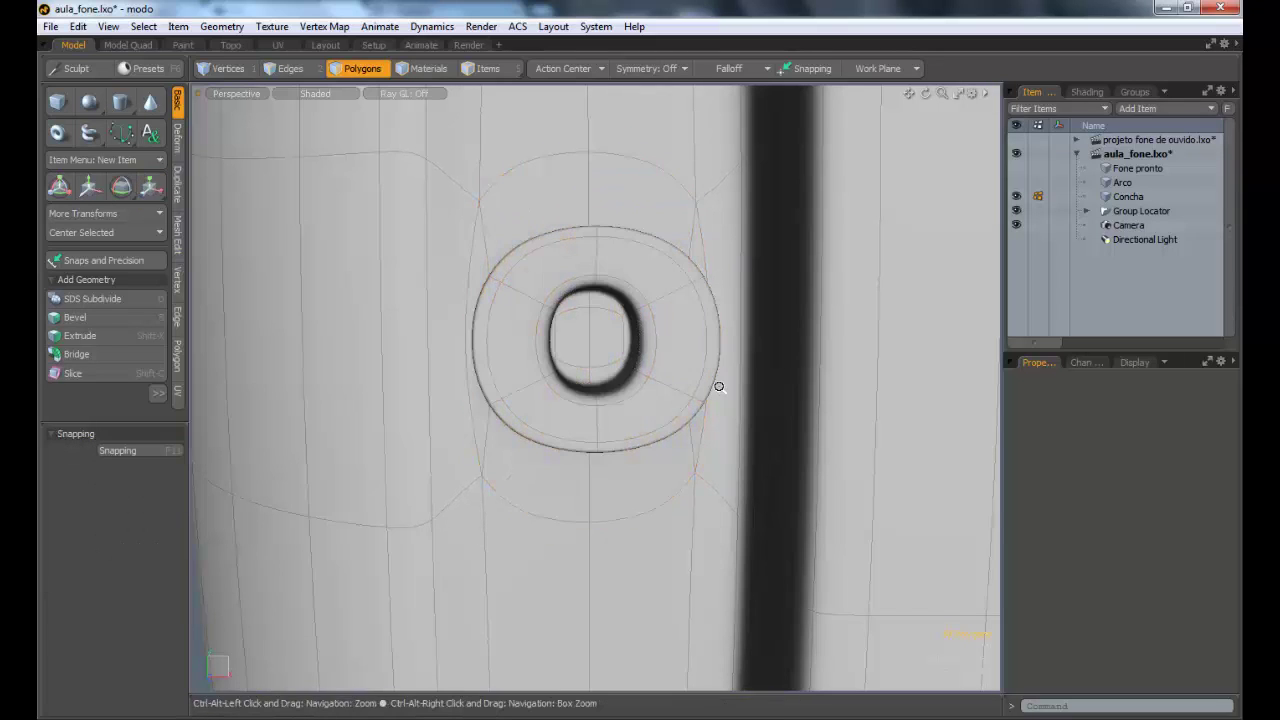
Step: Examine the whole ear-cup shell and the reshaped pegs on both sides from several angles
ctrl+alt+drag(690, 387, 530, 377)
alt+drag(530, 377, 915, 372)
ctrl+alt+drag(915, 372, 690, 345)
alt+drag(690, 345, 750, 362)
alt+shift+drag(750, 362, 454, 283)
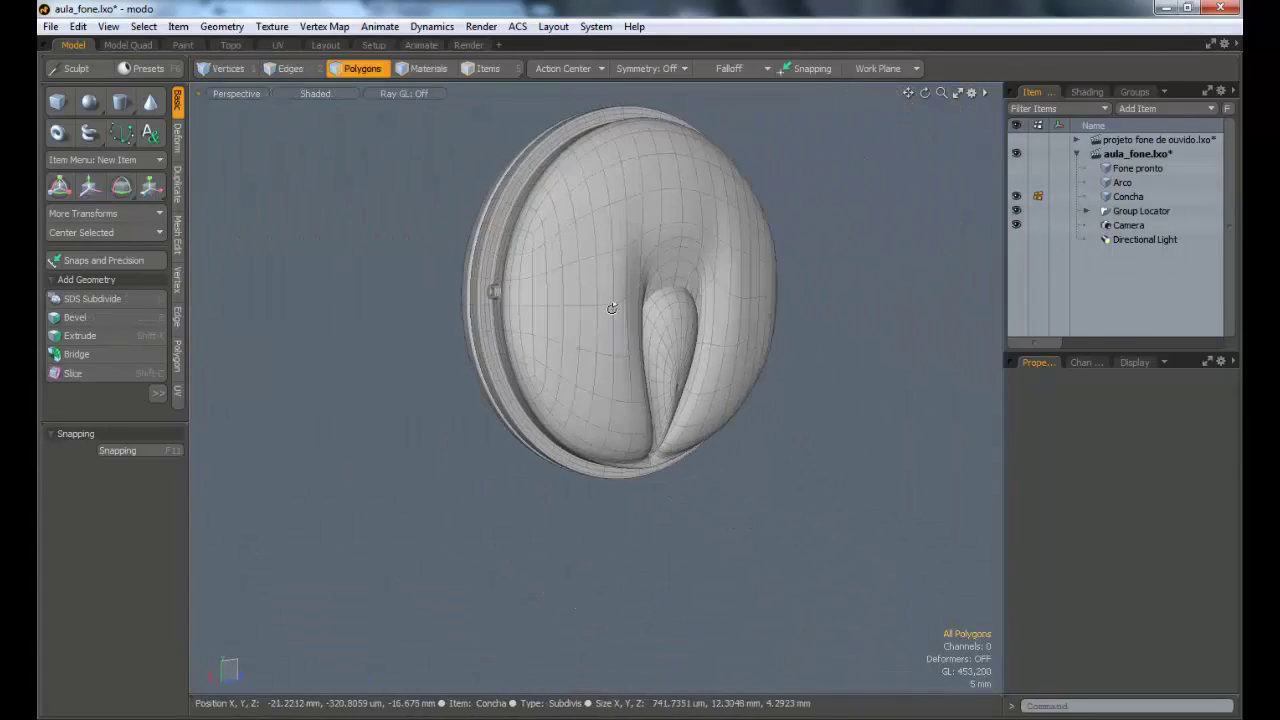
alt+drag(611, 309, 450, 243)
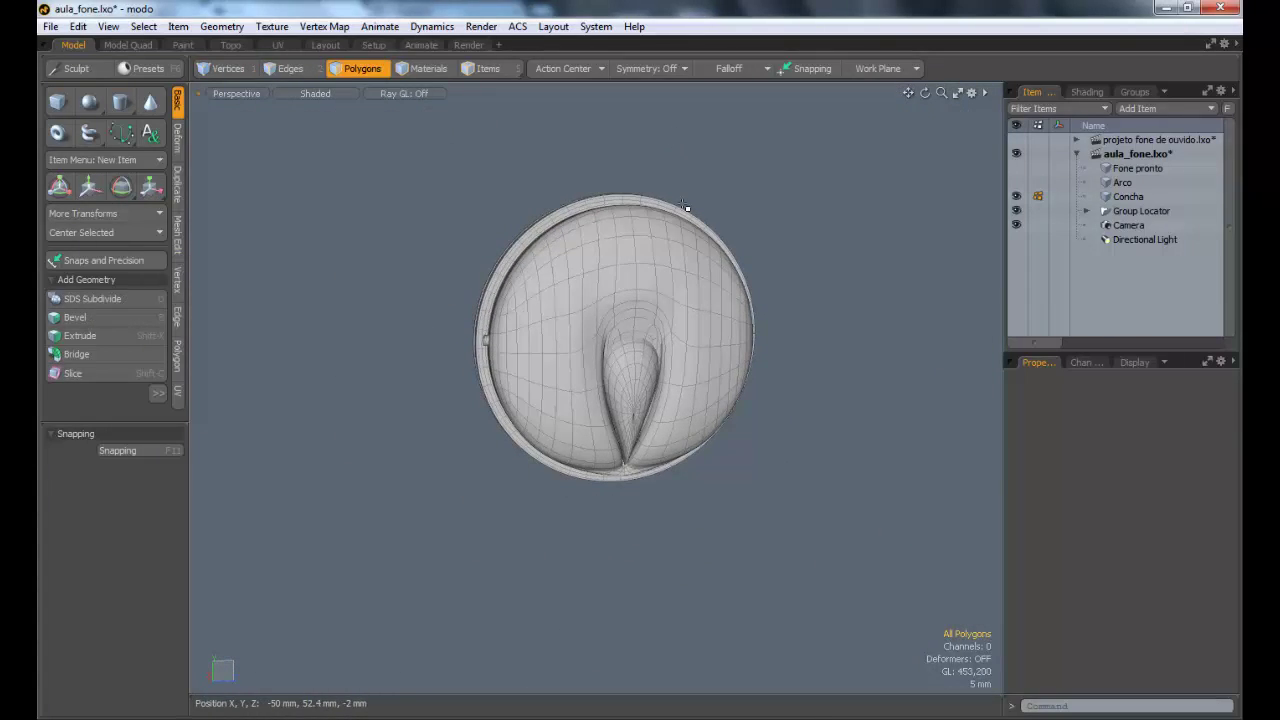
alt+drag(686, 207, 620, 145)
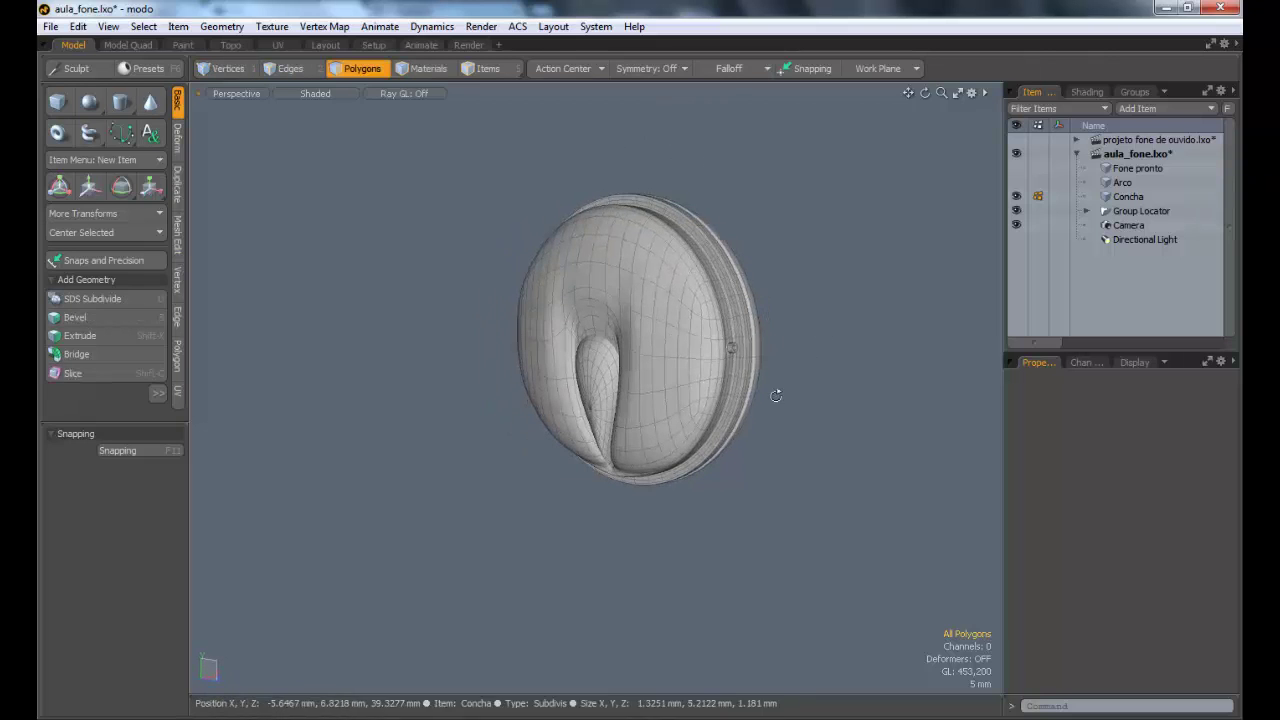
alt+drag(776, 395, 821, 356)
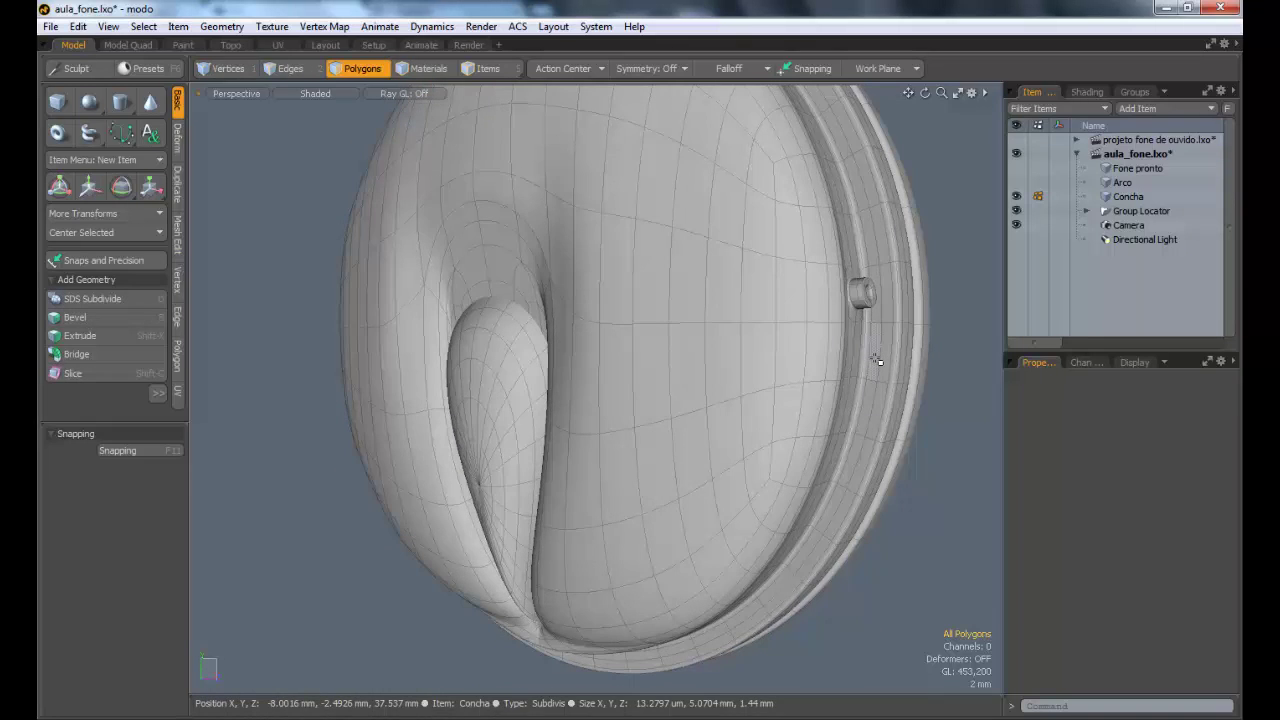
alt+drag(878, 335, 684, 405)
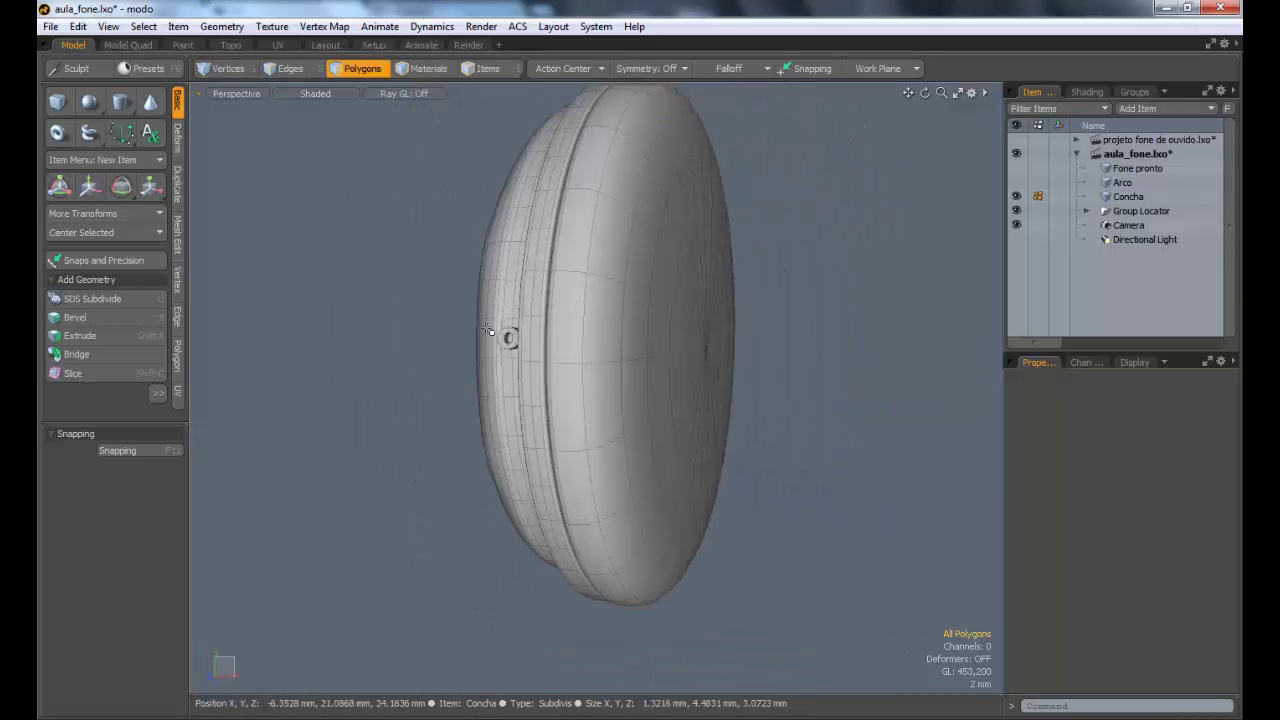
alt+drag(532, 336, 703, 252)
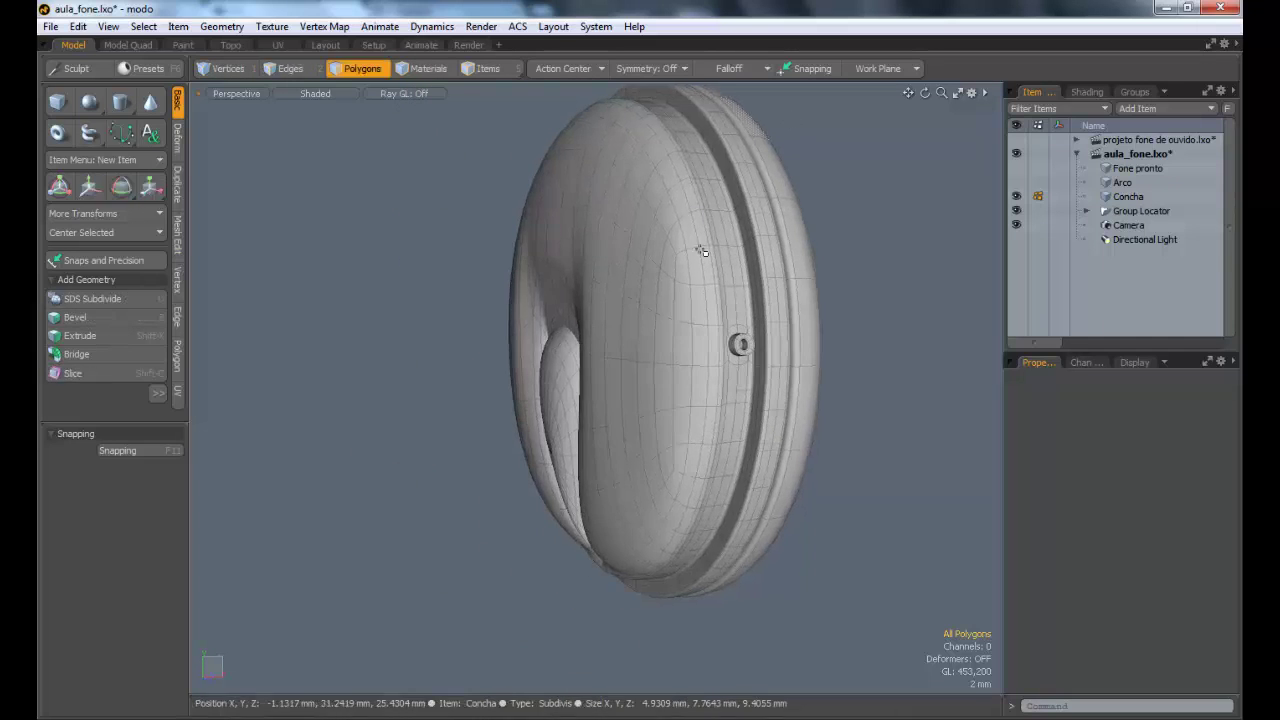
Step: Bevel the two side-wall polygons below the +Z peg inward into a rounded pocket, with a final inset of -20 um
alt+drag(767, 357, 634, 268)
ctrl+alt+drag(634, 268, 668, 300)
alt+drag(668, 300, 650, 257)
ctrl+alt+drag(646, 394, 690, 394)
key(b)
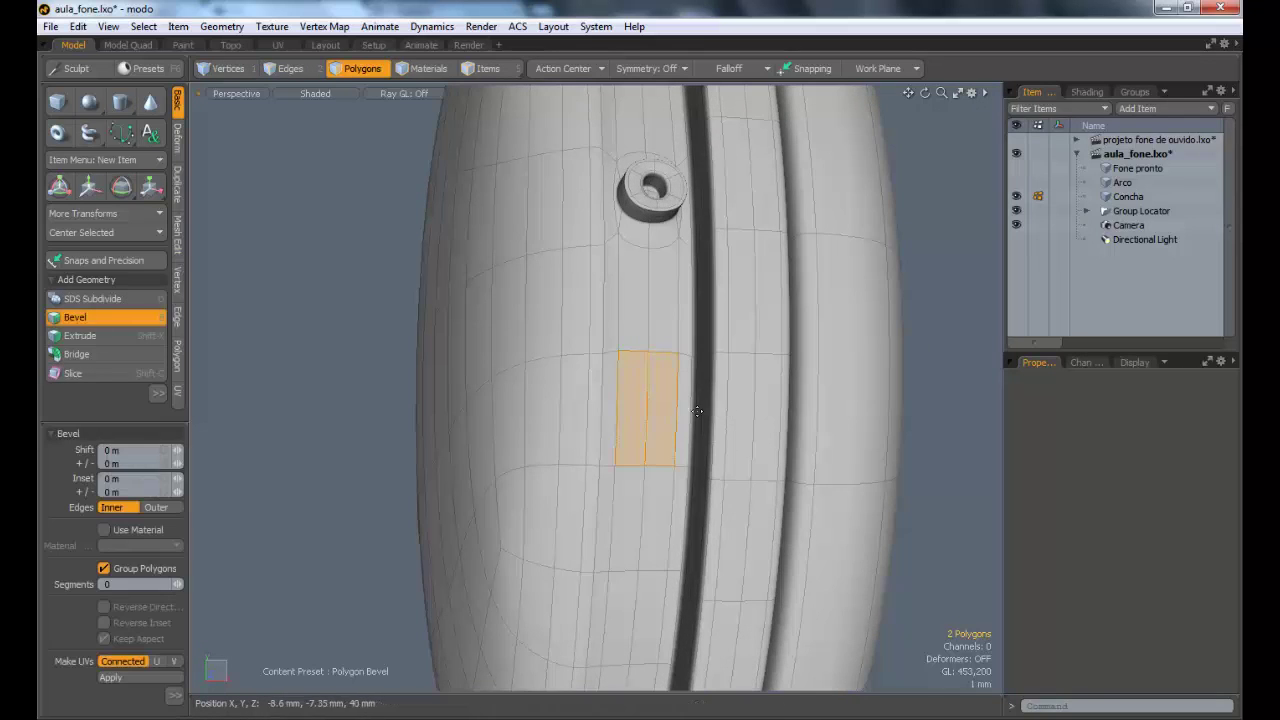
alt+drag(697, 446, 662, 443)
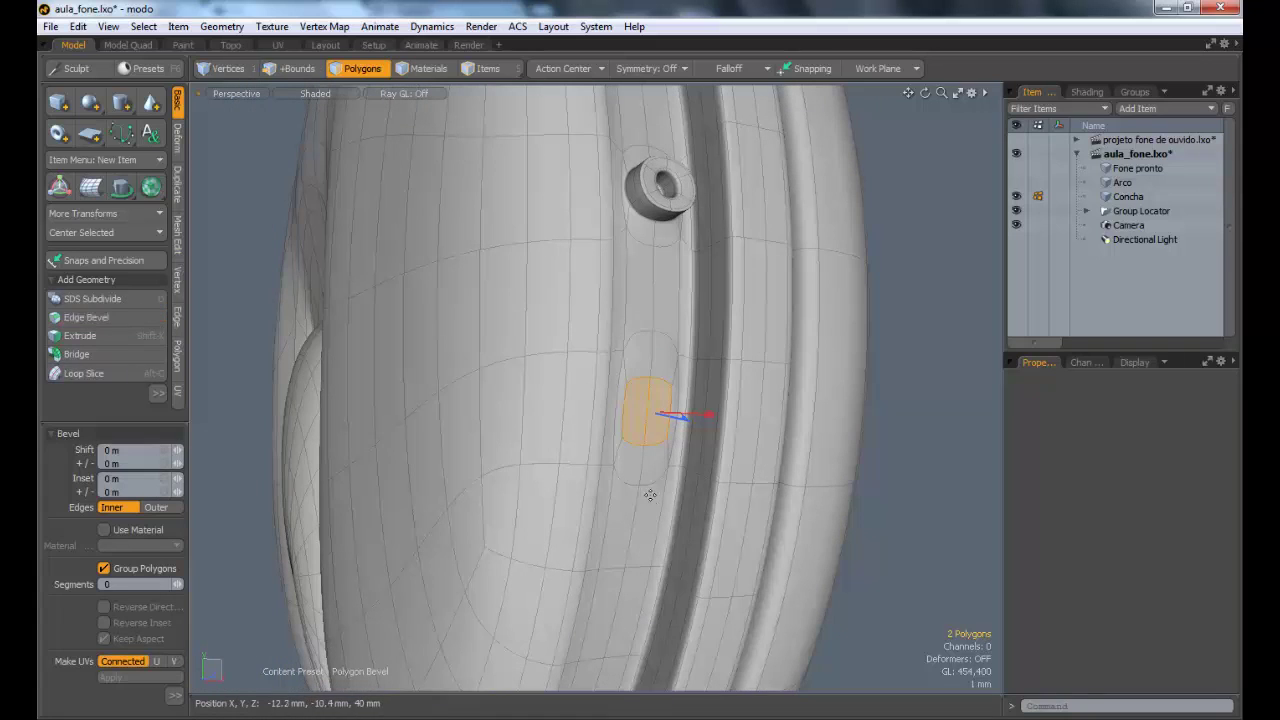
drag(672, 414, 652, 410)
shift+click(656, 457)
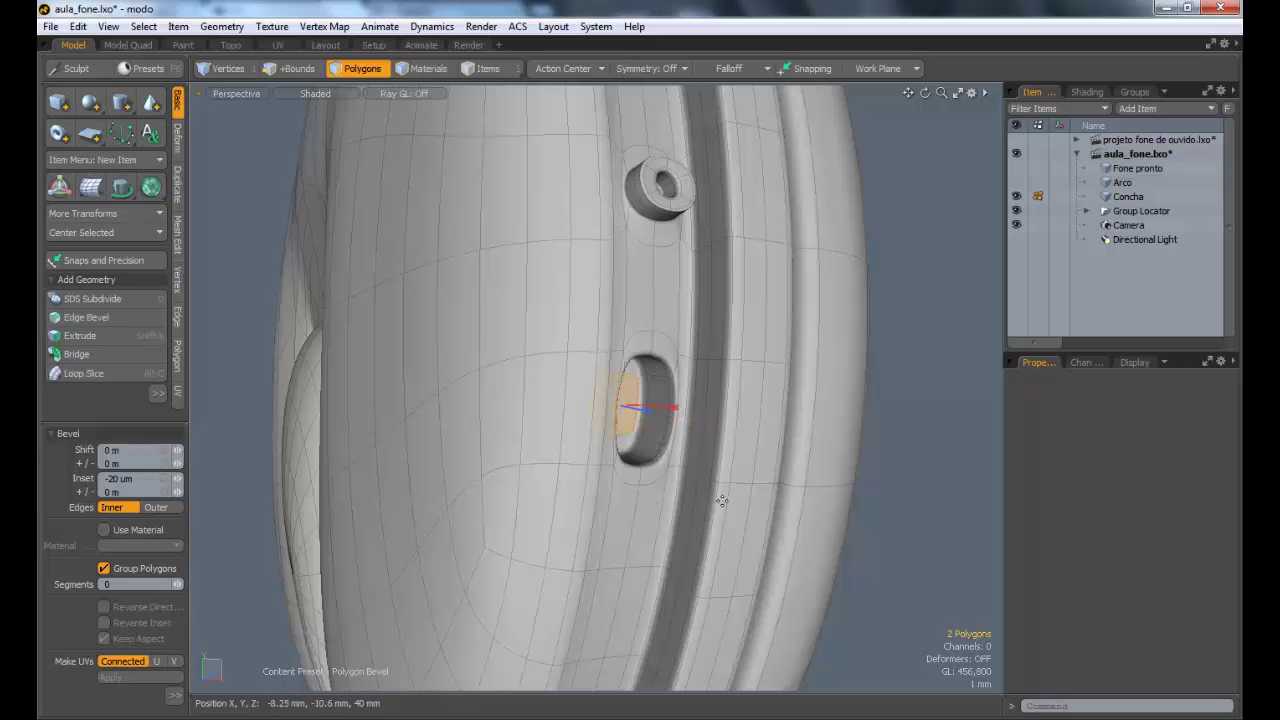
alt+drag(720, 500, 594, 396)
key(Escape)
Step: Select all polygons of the new pocket below the +Z peg, from its floor out to the ring around its rim
alt+shift+drag(594, 396, 712, 391)
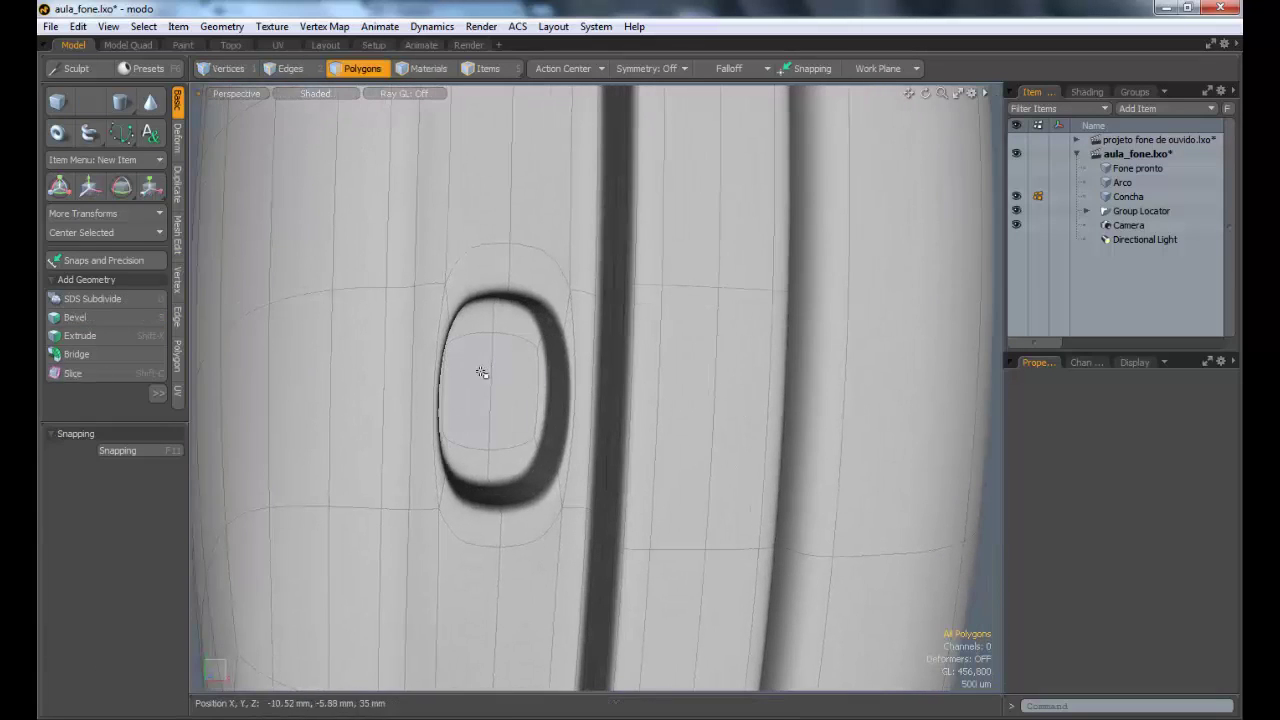
key(shift+Up)
key(shift+Up)
key(shift+Up)
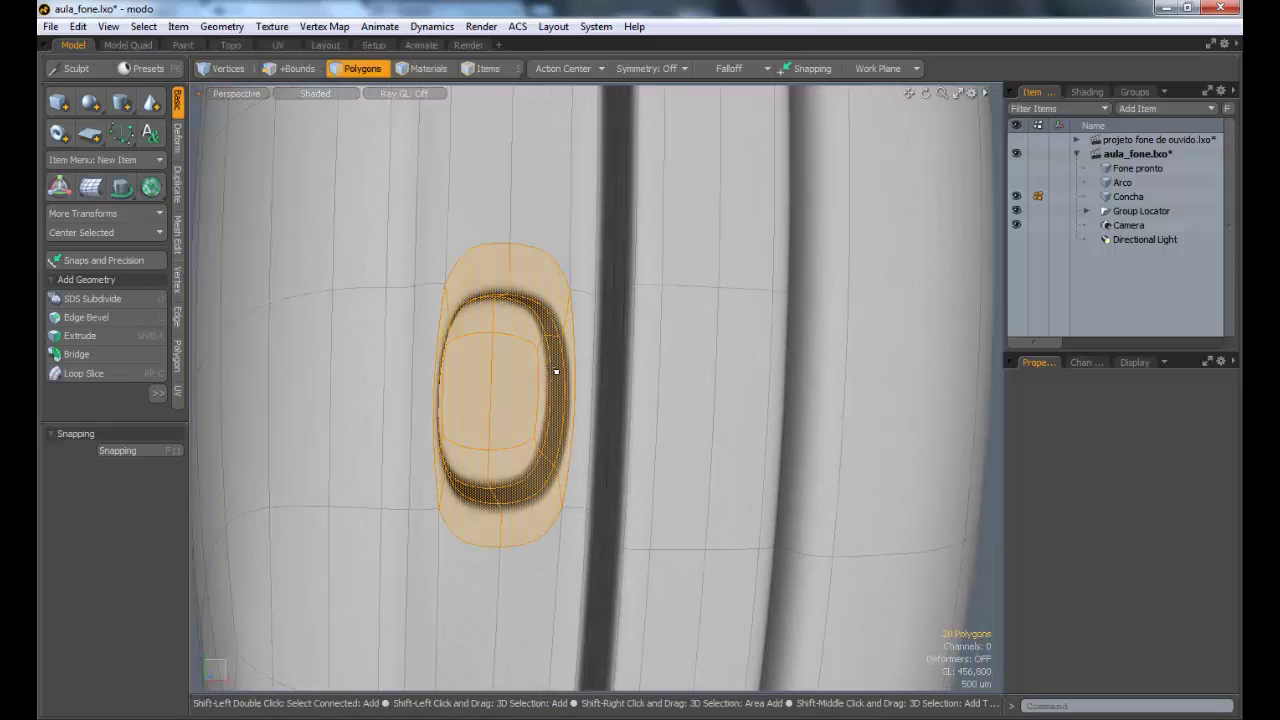
Step: Try scaling the pocket to 64% in X and 26% in Y, and undo the scaling
key(r)
drag(498, 321, 540, 356)
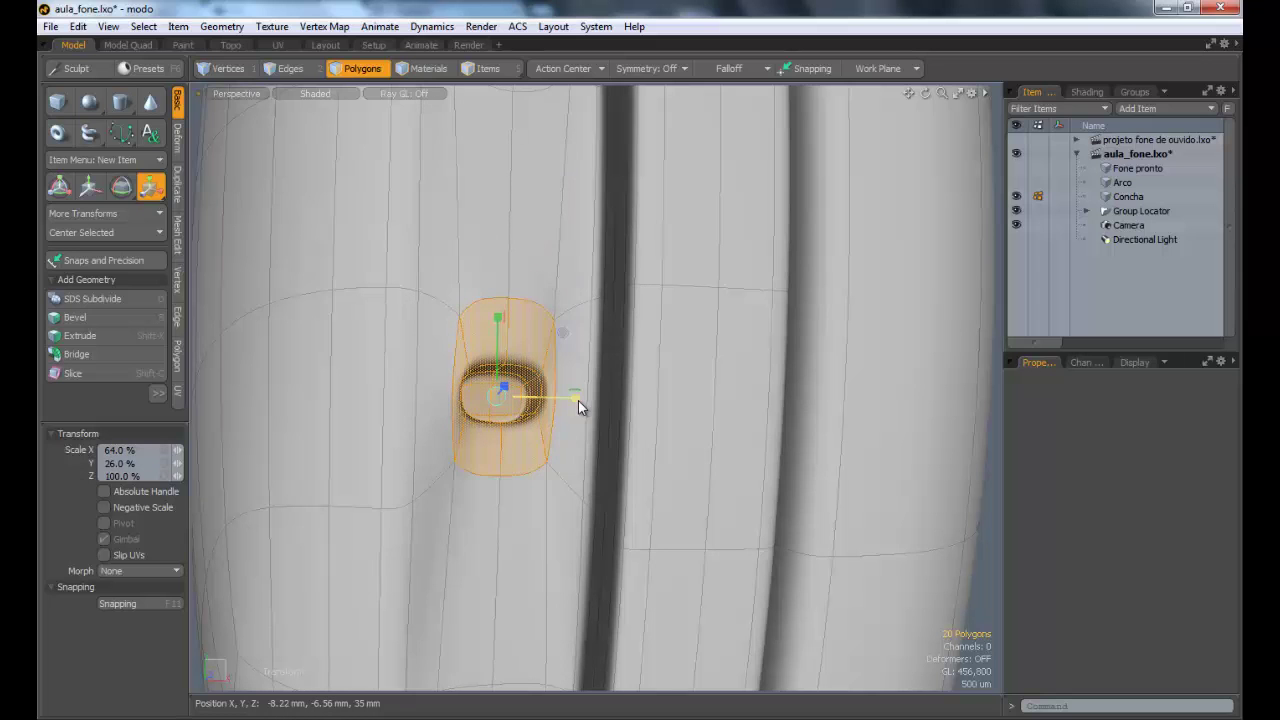
drag(578, 400, 600, 430)
key(ctrl+z)
key(ctrl+z)
key(ctrl+z)
key(ctrl+z)
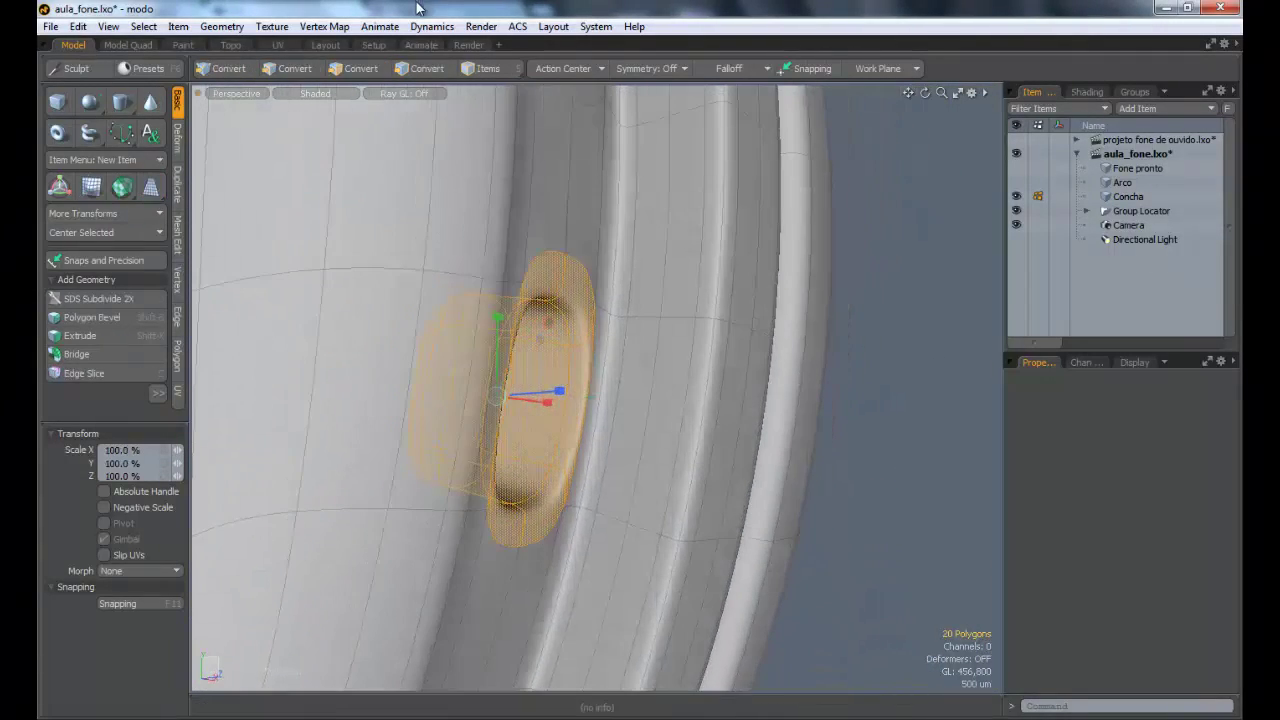
Step: Set the action centre to Selection and scale the pocket below the +Z peg to 25% in X and 49.5% in Y
click(571, 77)
click(614, 199)
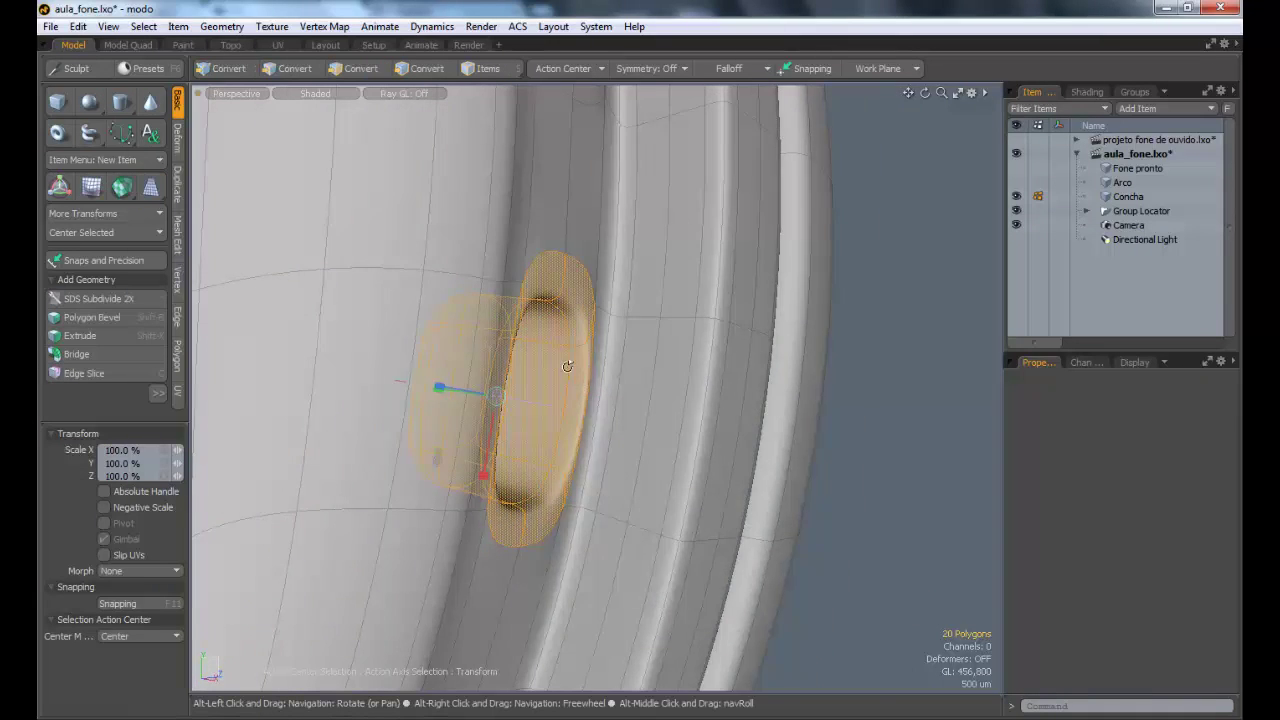
alt+drag(450, 410, 428, 459)
drag(421, 400, 419, 394)
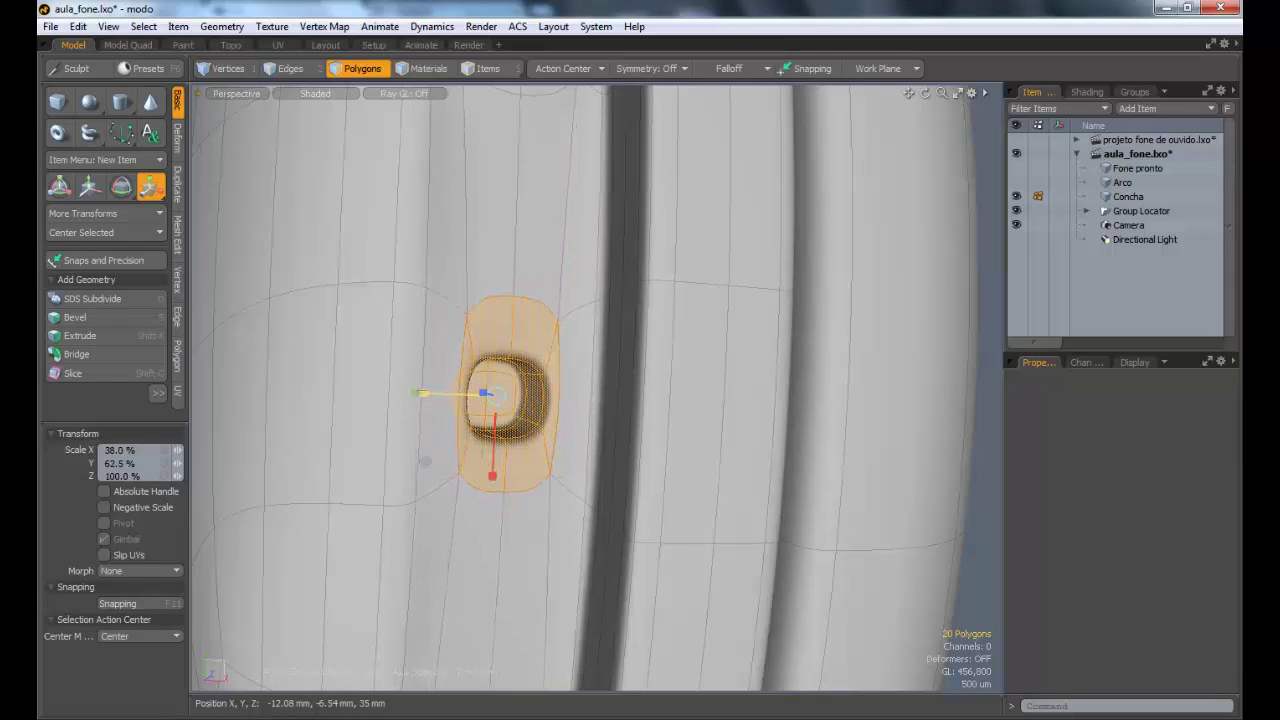
drag(428, 462, 480, 465)
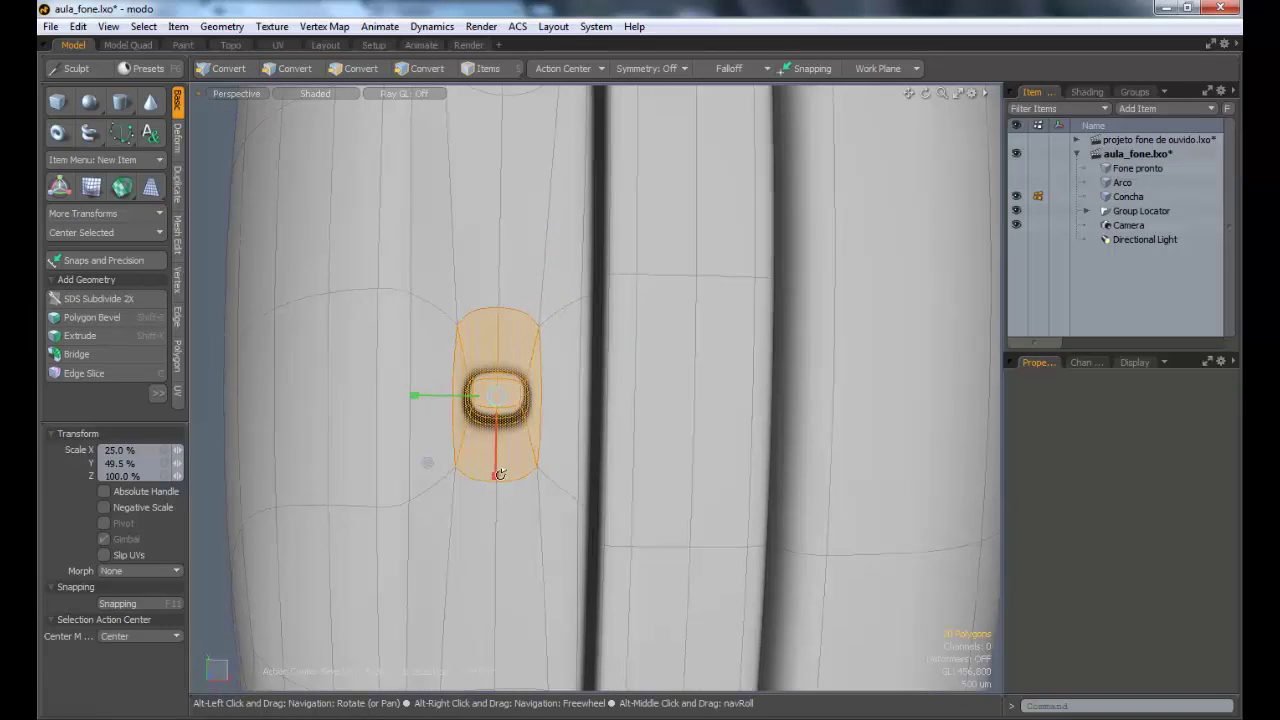
key(q)
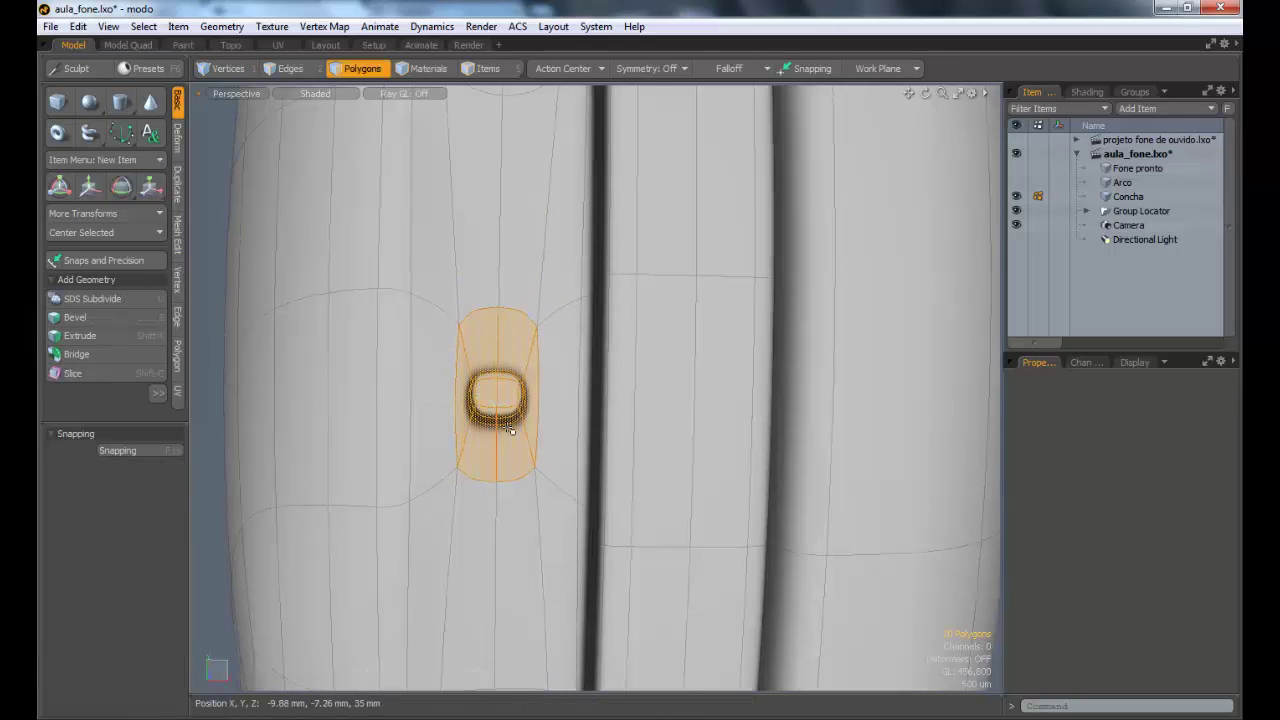
key(Escape)
Step: Examine the ear-cup shell with its scaled pocket and pegs from several angles
scroll(534, 422, down, 5)
alt+drag(510, 410, 690, 405)
ctrl+alt+drag(690, 405, 834, 443)
alt+drag(764, 463, 668, 612)
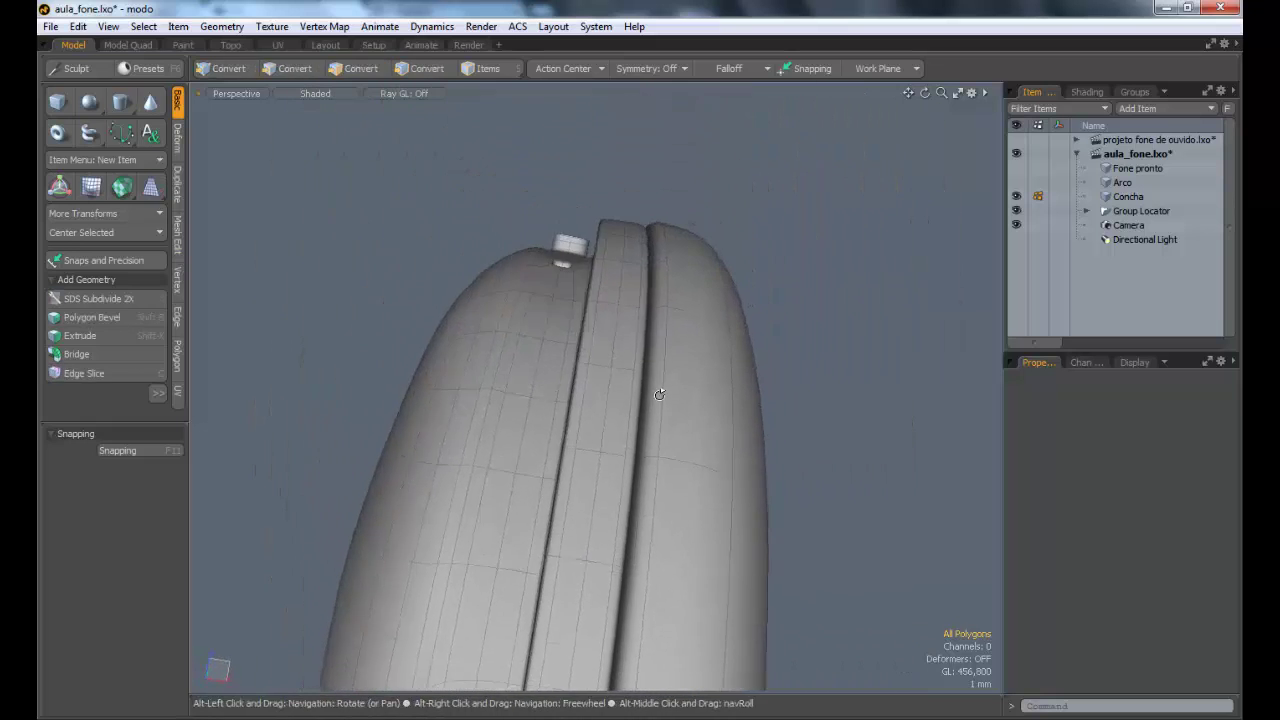
alt+drag(660, 394, 622, 580)
alt+drag(622, 580, 633, 436)
alt+drag(867, 421, 626, 416)
alt+drag(626, 416, 666, 389)
Step: Show the Arco headband together with the ear cup and switch to the Front view
click(1016, 183)
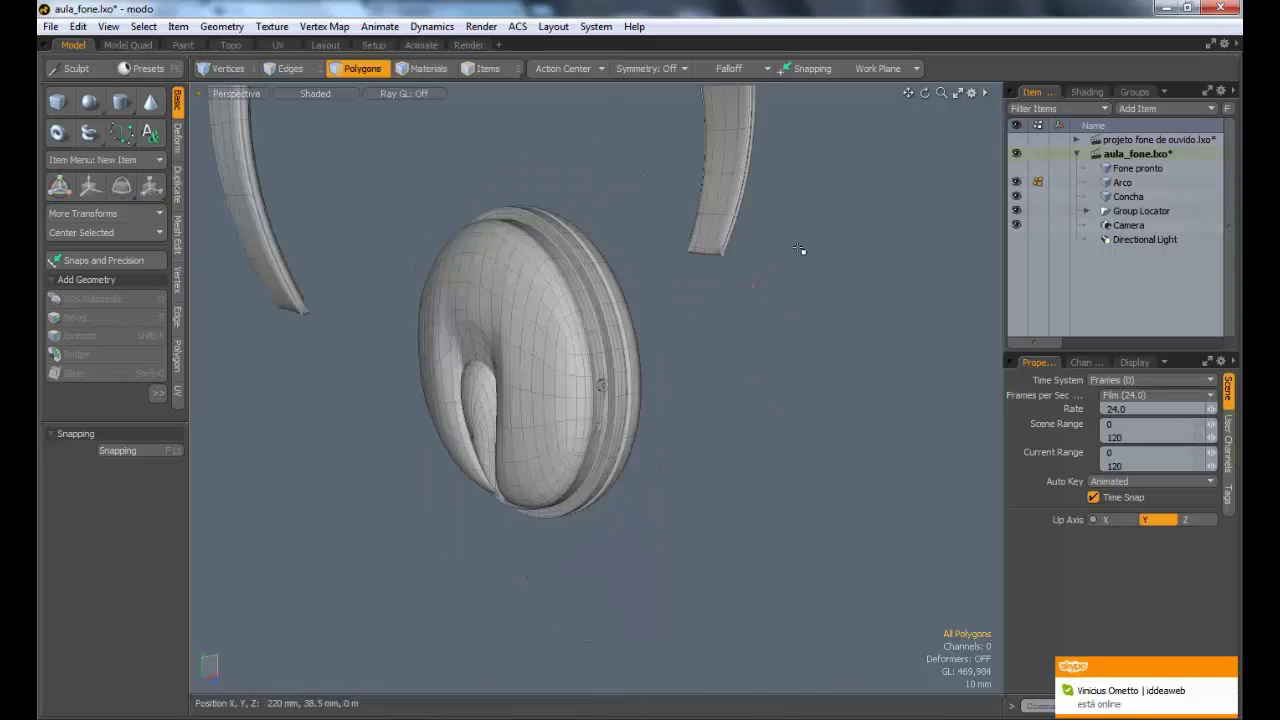
ctrl+alt+drag(798, 250, 665, 278)
alt+shift+drag(665, 278, 798, 352)
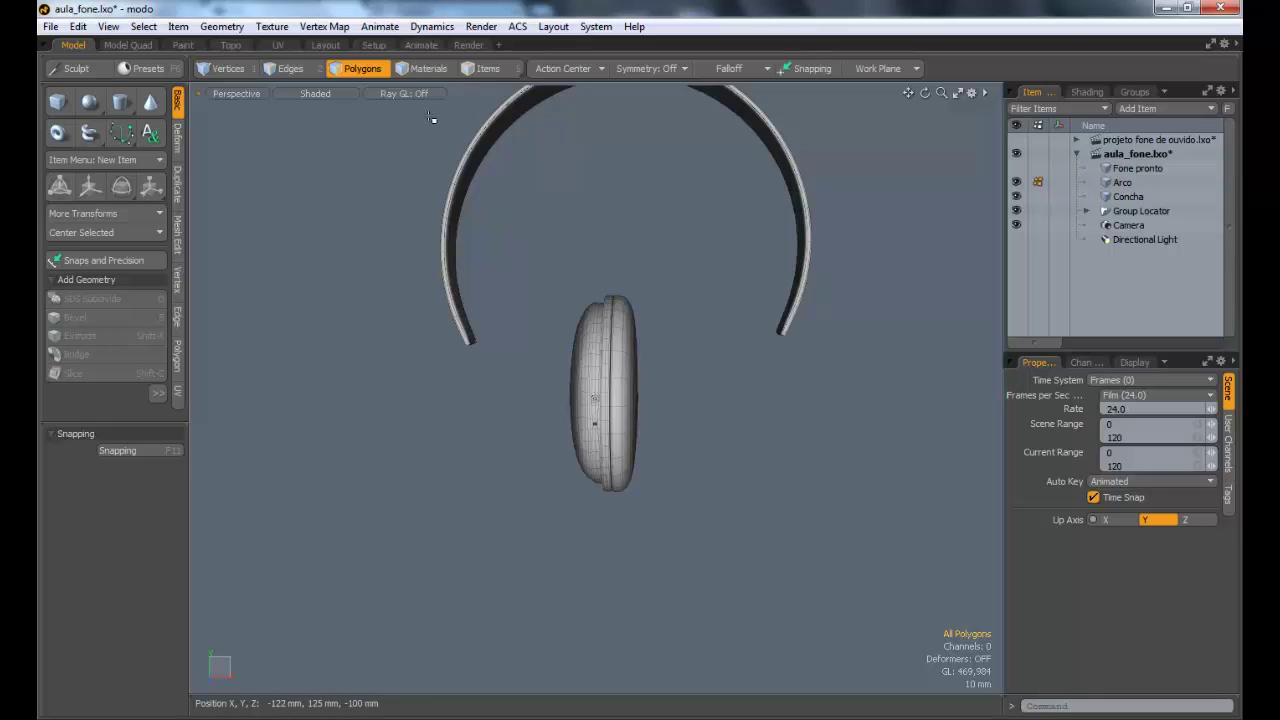
click(238, 94)
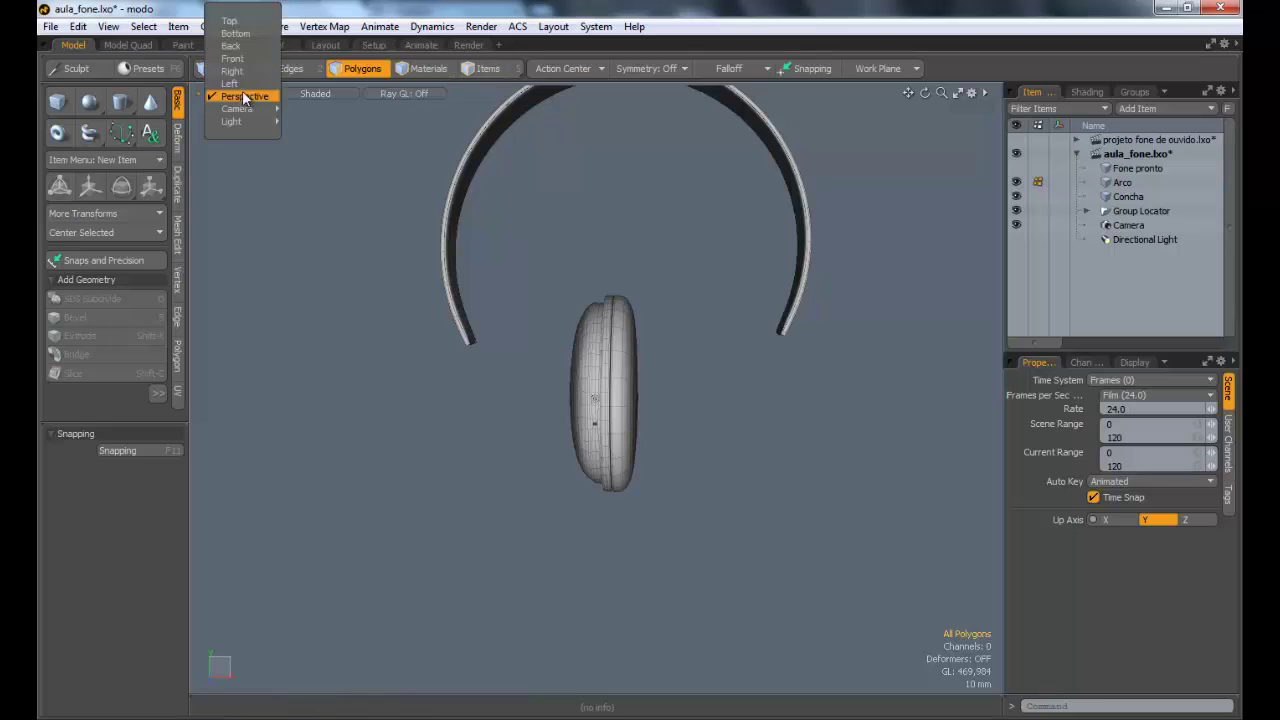
click(234, 59)
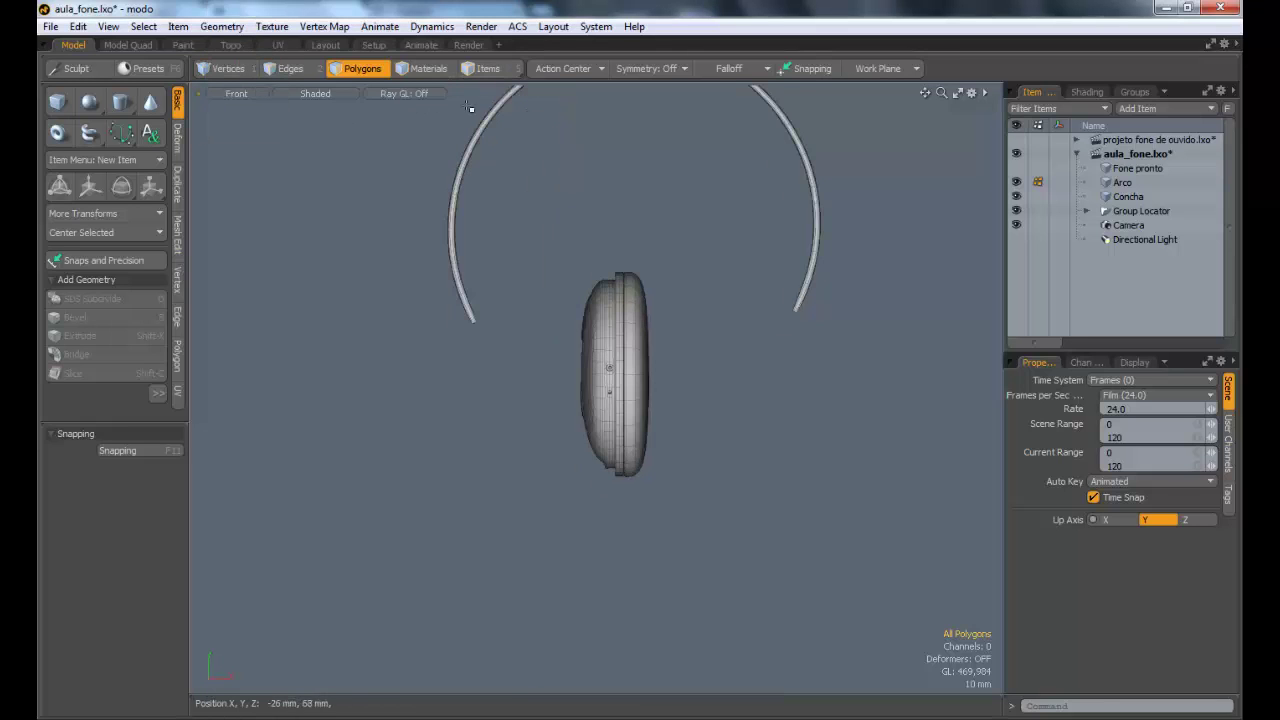
Step: Rotate the Concha item 22.5° about Z and place it at X -38.5 mm, Y -31.5 mm below the headband's -X end
click(482, 68)
click(614, 340)
key(w)
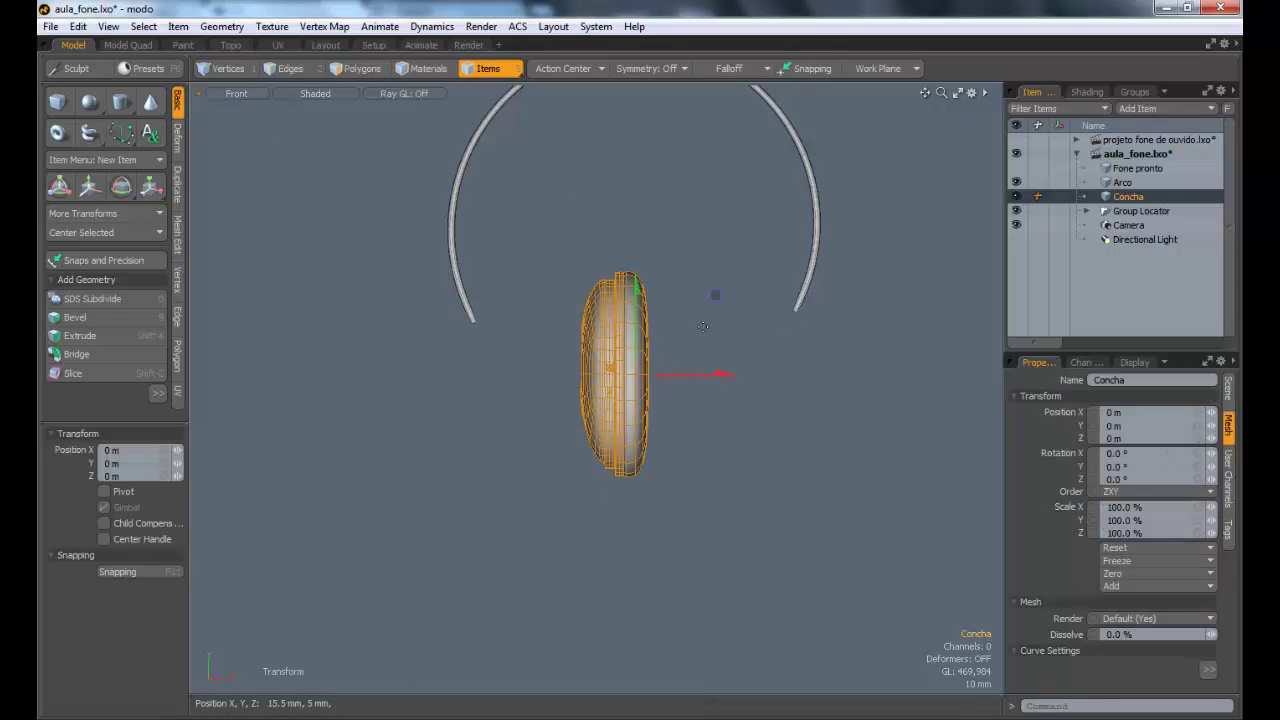
drag(718, 296, 549, 380)
key(e)
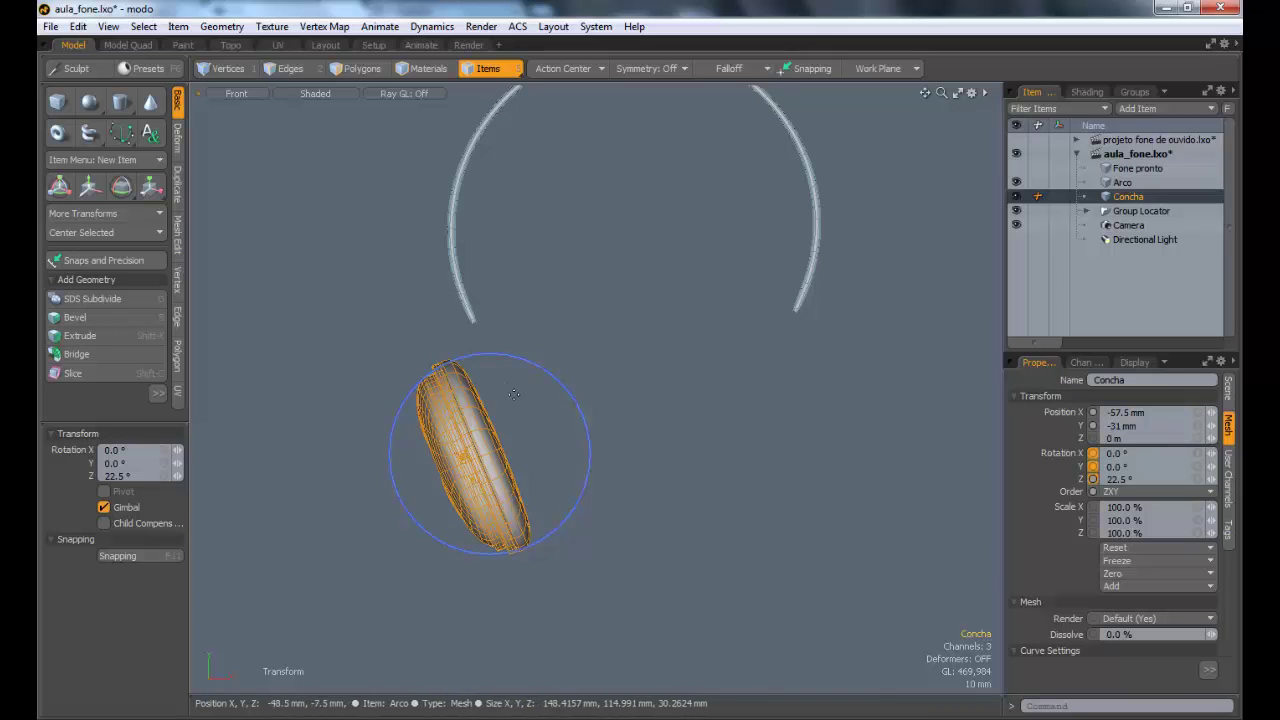
key(w)
drag(570, 373, 606, 395)
Step: Switch to the scene projeto fone de ouvido.lxo, select the Fivela Direita (2) buckle and examine how it holds the headband and wire
click(1152, 140)
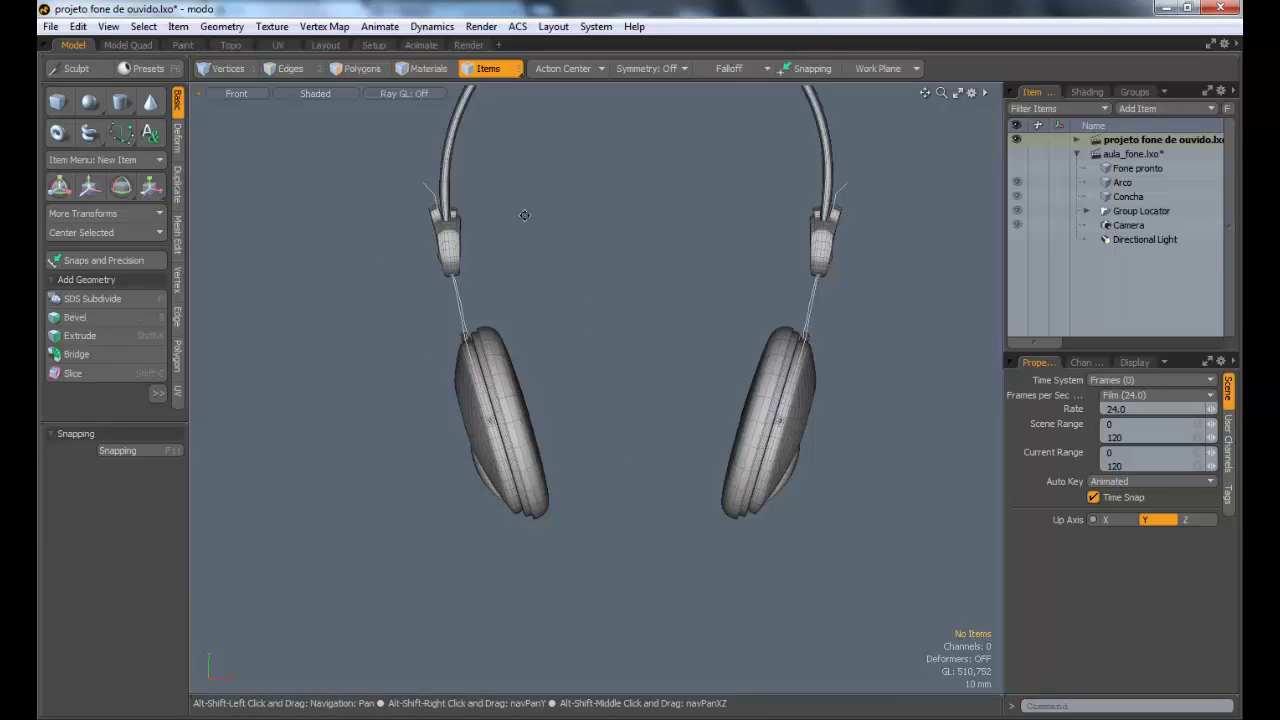
alt+shift+drag(524, 200, 528, 270)
click(463, 307)
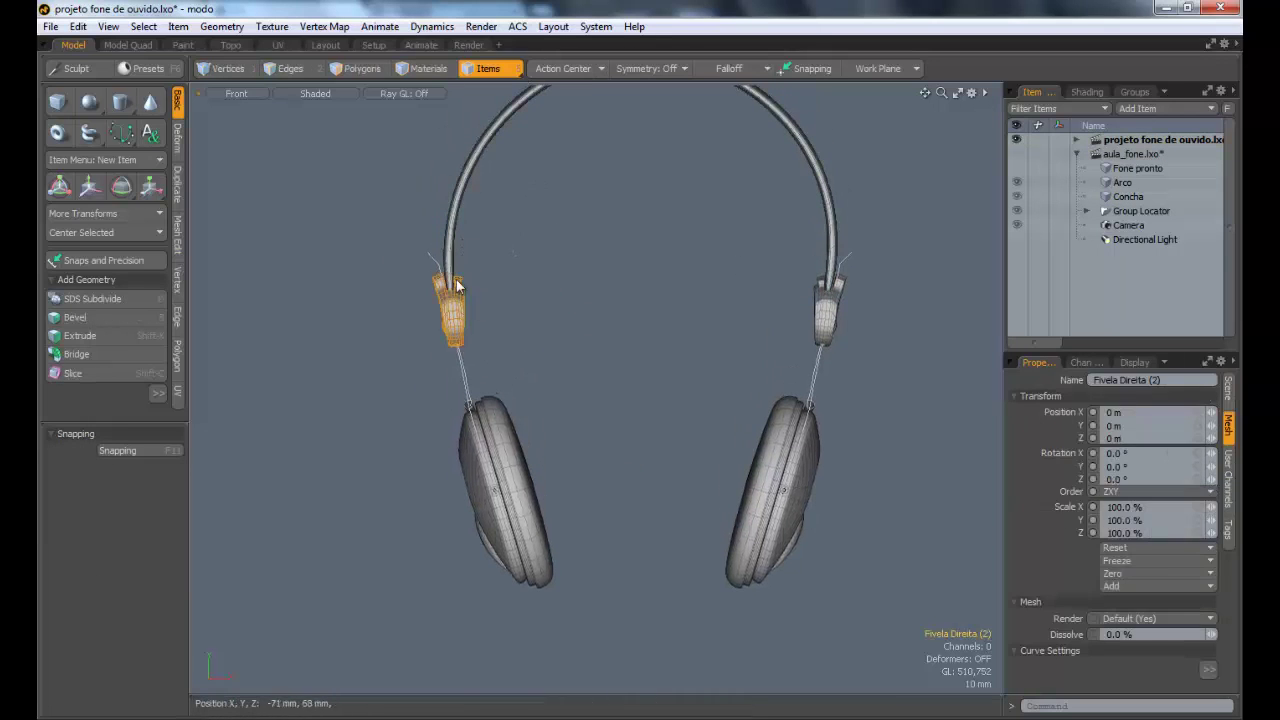
alt+shift+drag(465, 400, 507, 398)
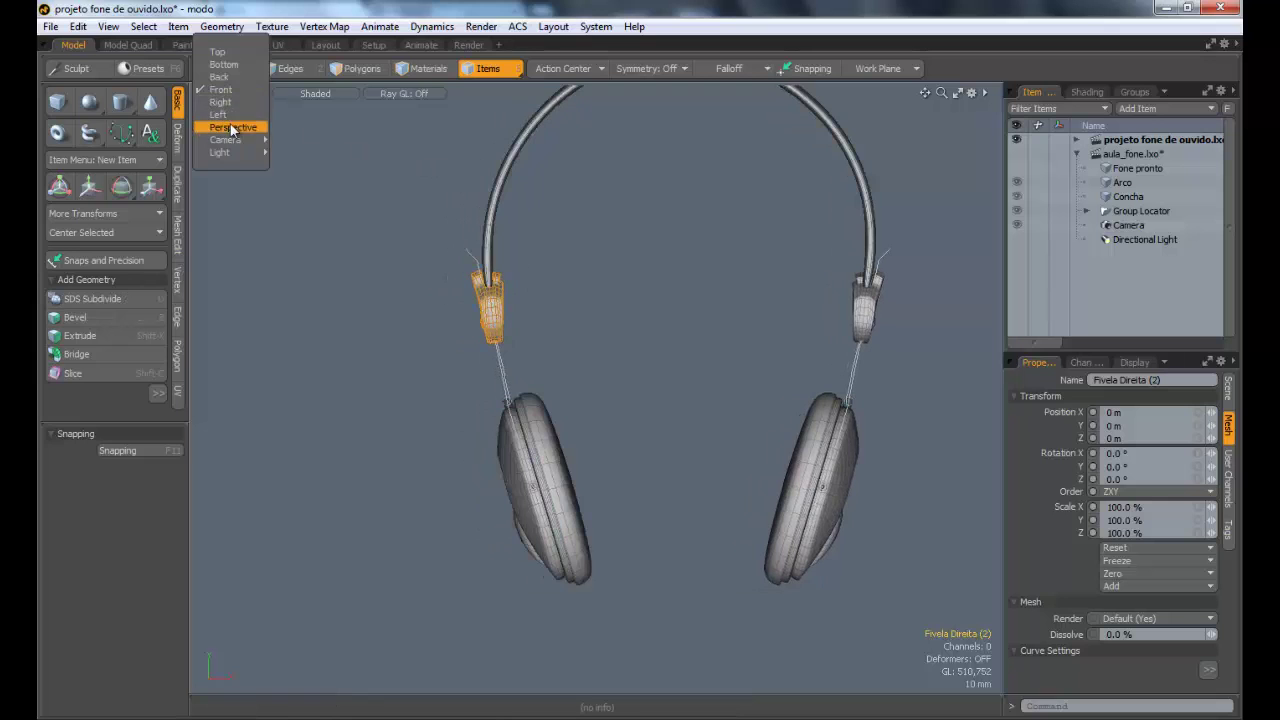
click(232, 128)
alt+drag(597, 306, 790, 305)
ctrl+alt+drag(557, 426, 541, 513)
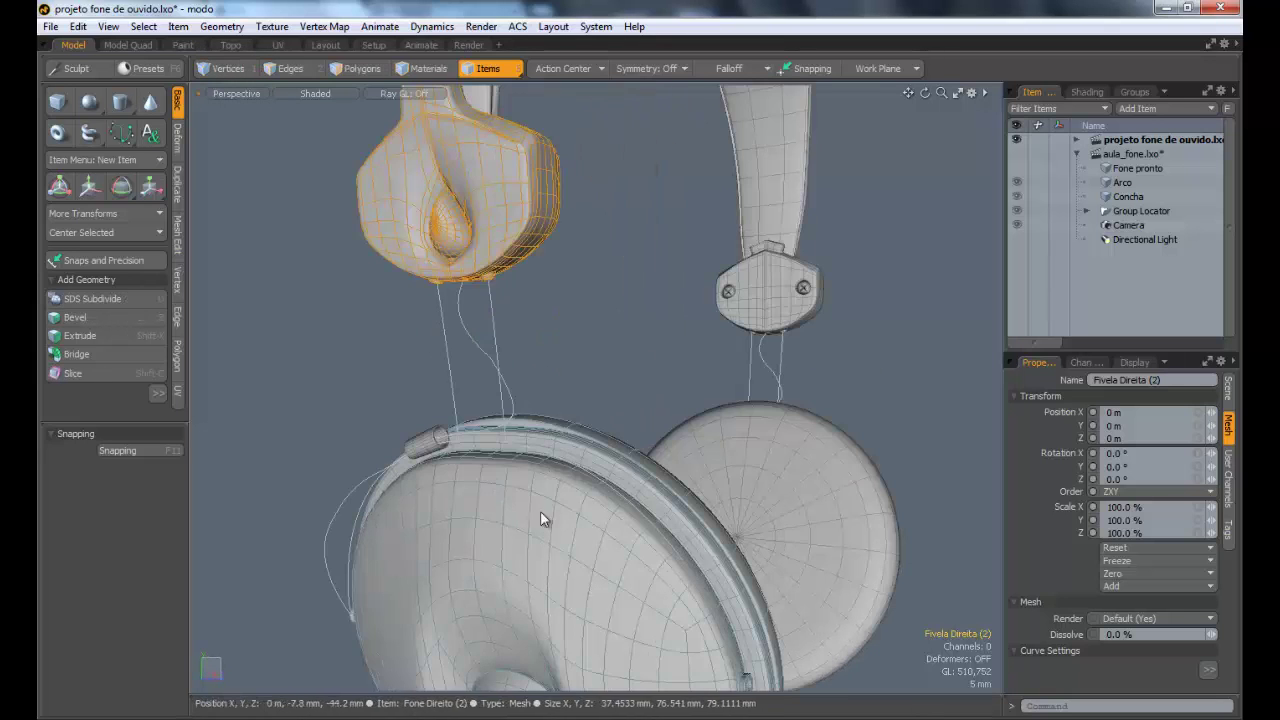
ctrl+alt+drag(494, 171, 511, 251)
alt+drag(500, 400, 520, 170)
alt+shift+drag(520, 170, 850, 256)
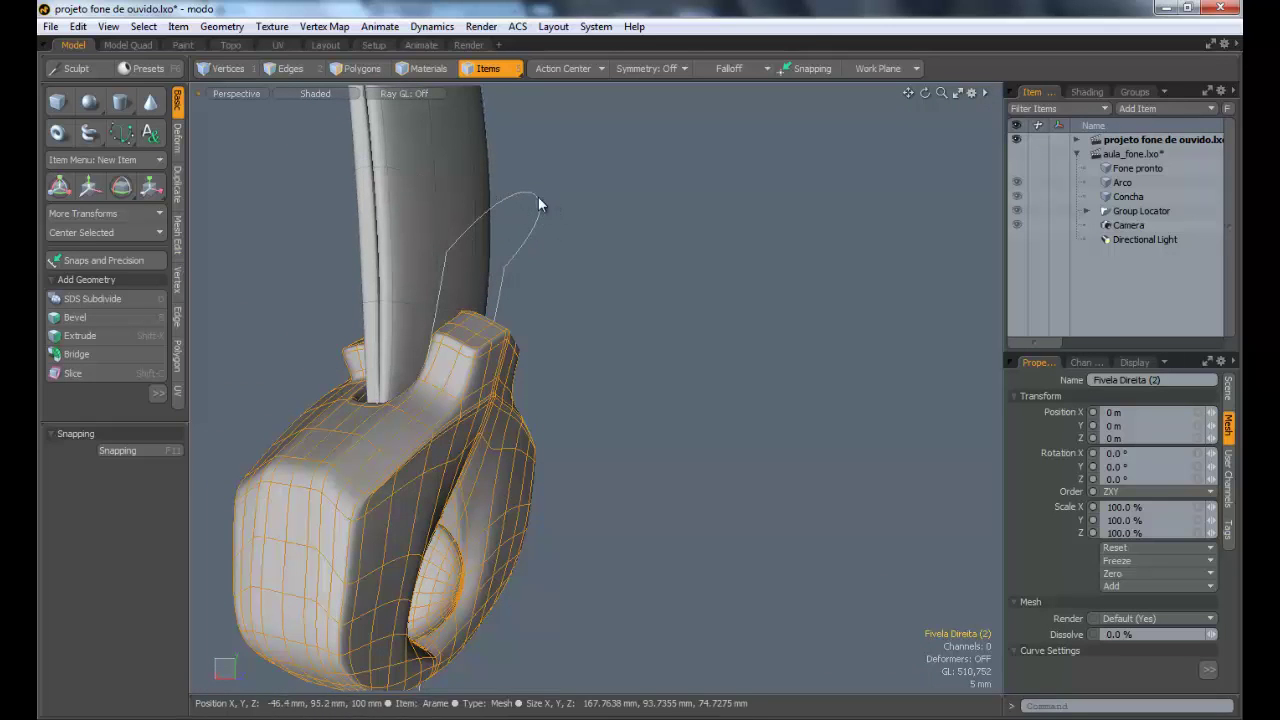
alt+drag(530, 265, 386, 296)
scroll(386, 296, down, 5)
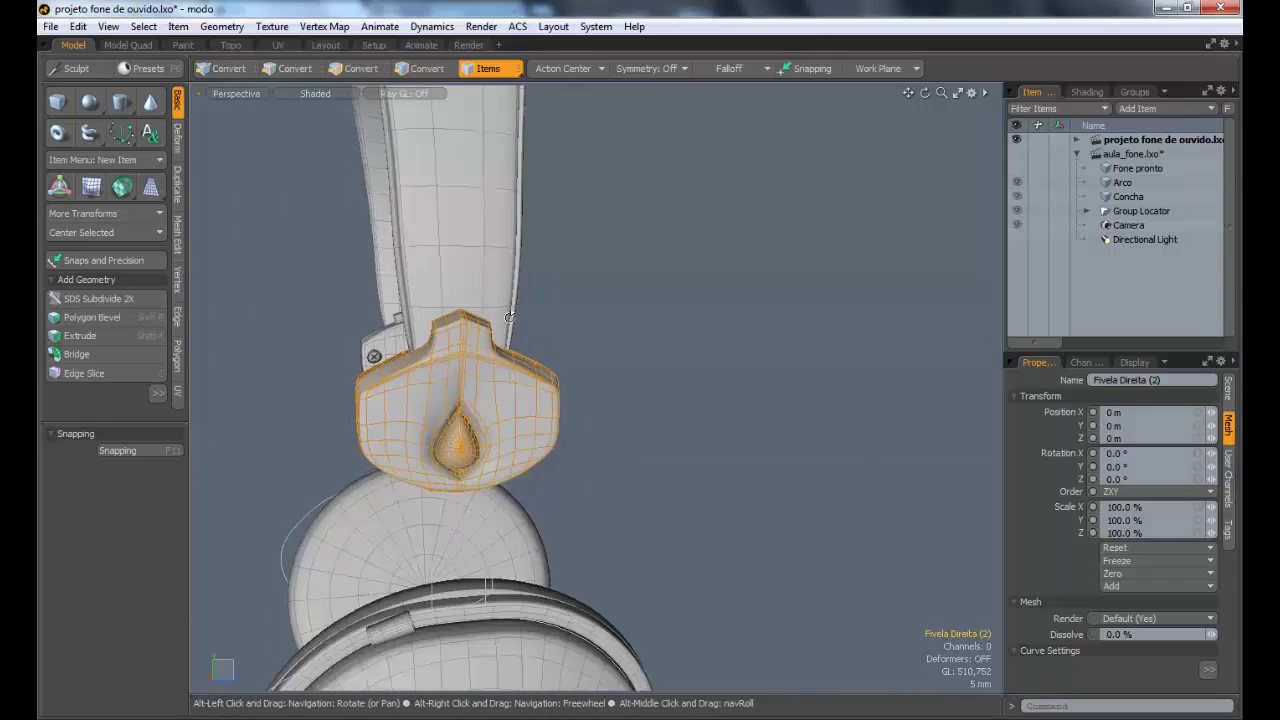
Step: Examine how the wires run from the buckle to the ear cup and attach at its sides
alt+drag(765, 470, 631, 460)
alt+shift+drag(545, 390, 475, 237)
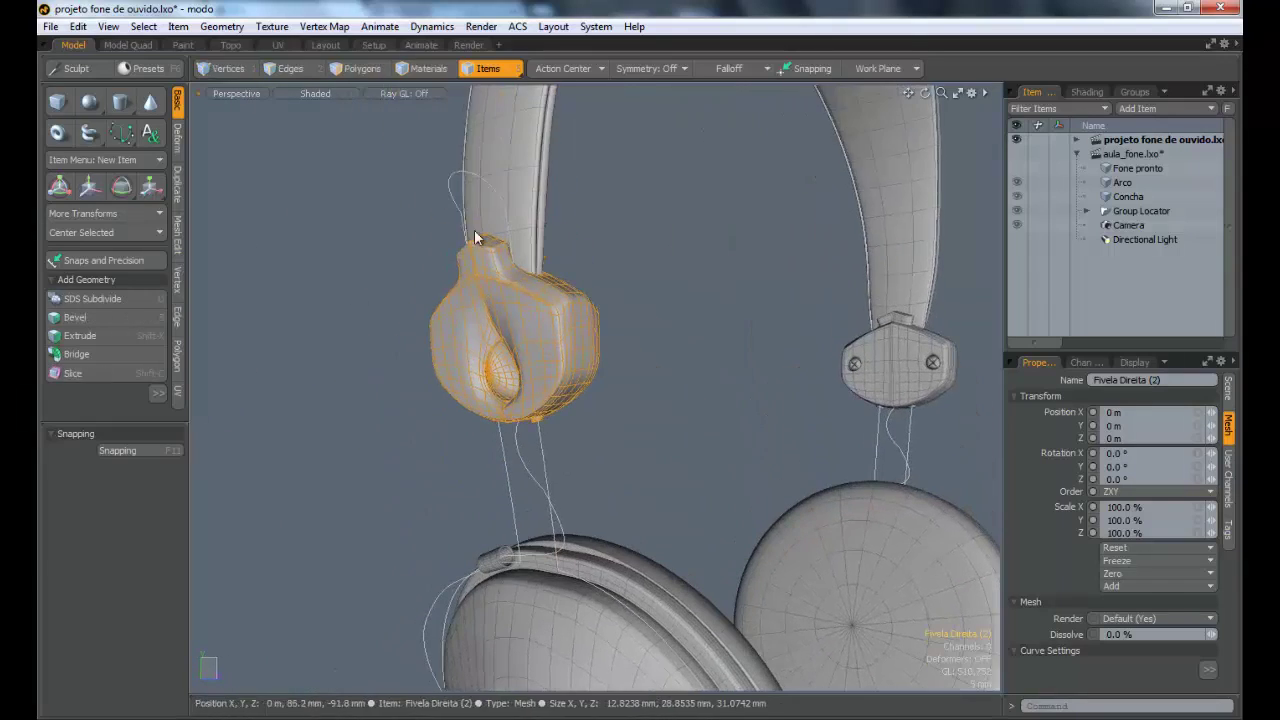
alt+shift+drag(608, 349, 604, 308)
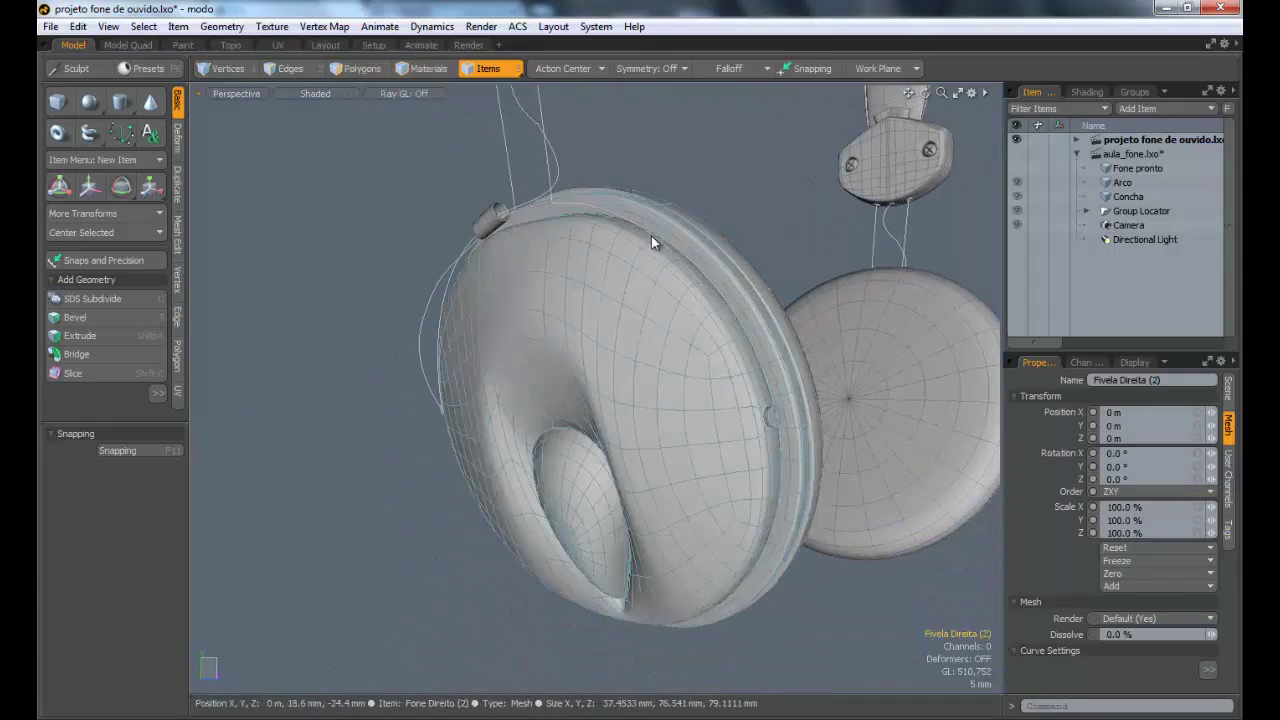
alt+drag(651, 235, 591, 257)
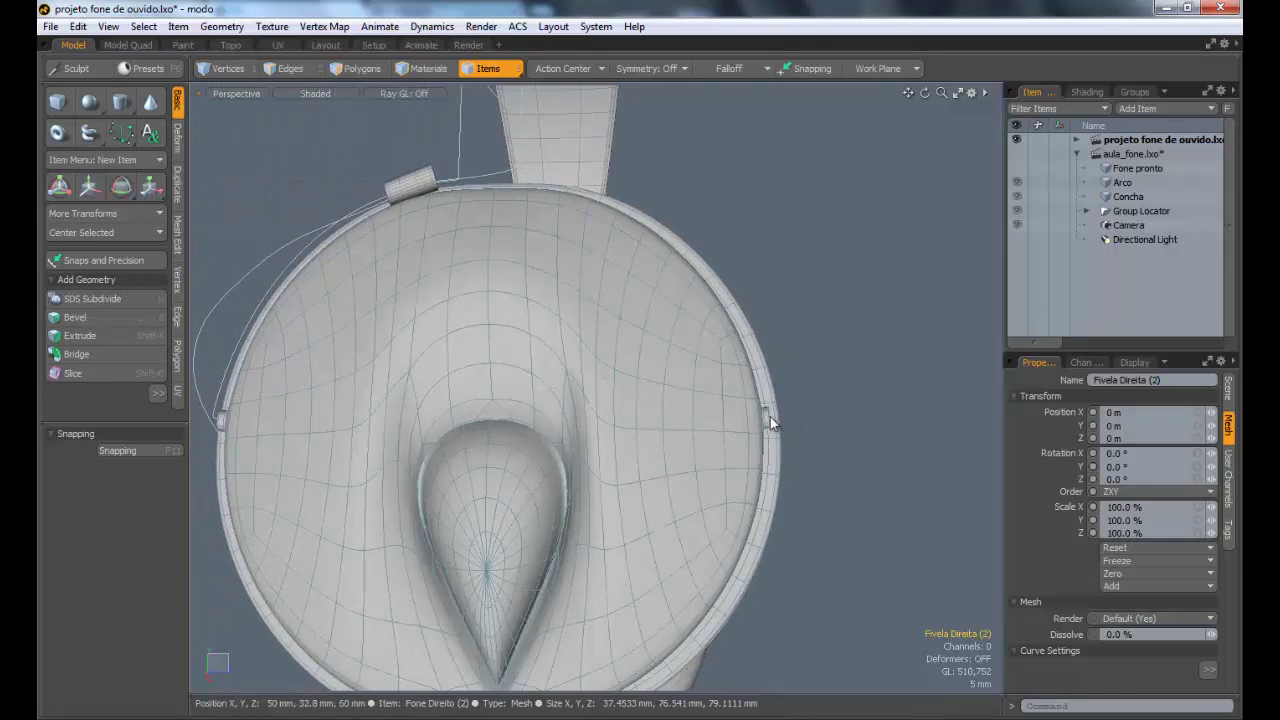
alt+drag(613, 367, 562, 205)
alt+shift+drag(562, 205, 582, 274)
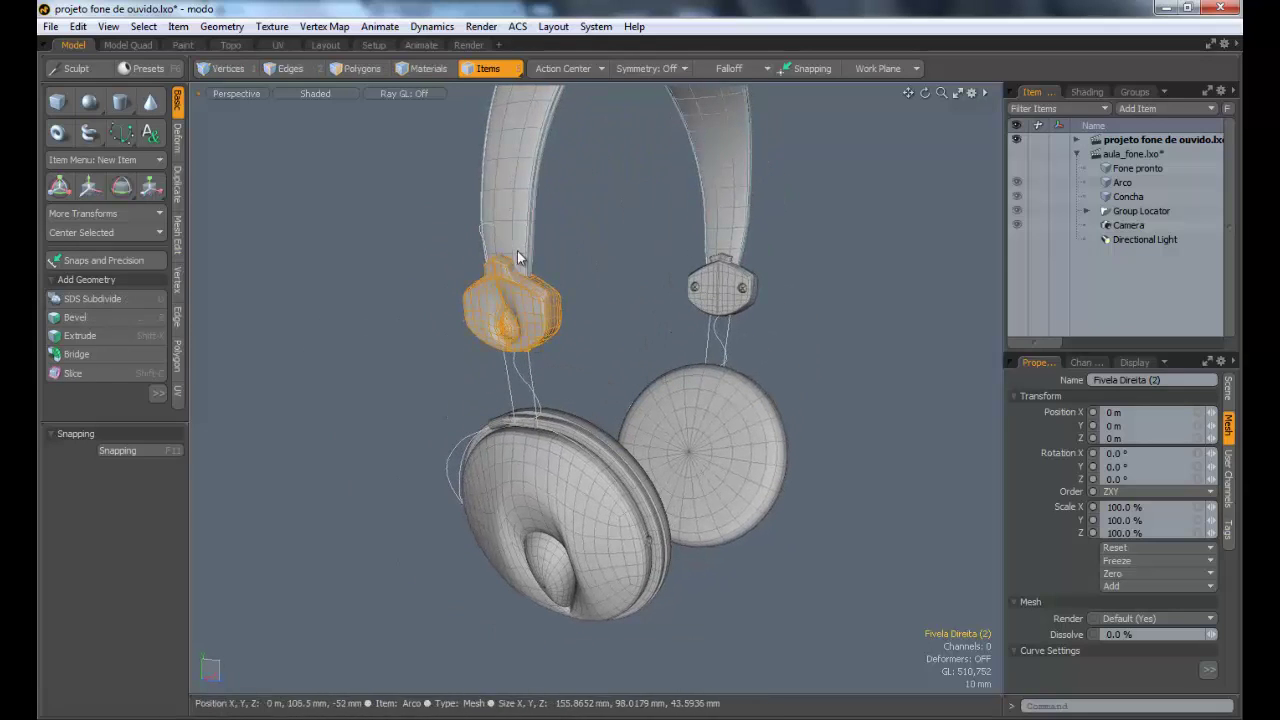
alt+drag(462, 262, 524, 254)
alt+drag(617, 343, 422, 293)
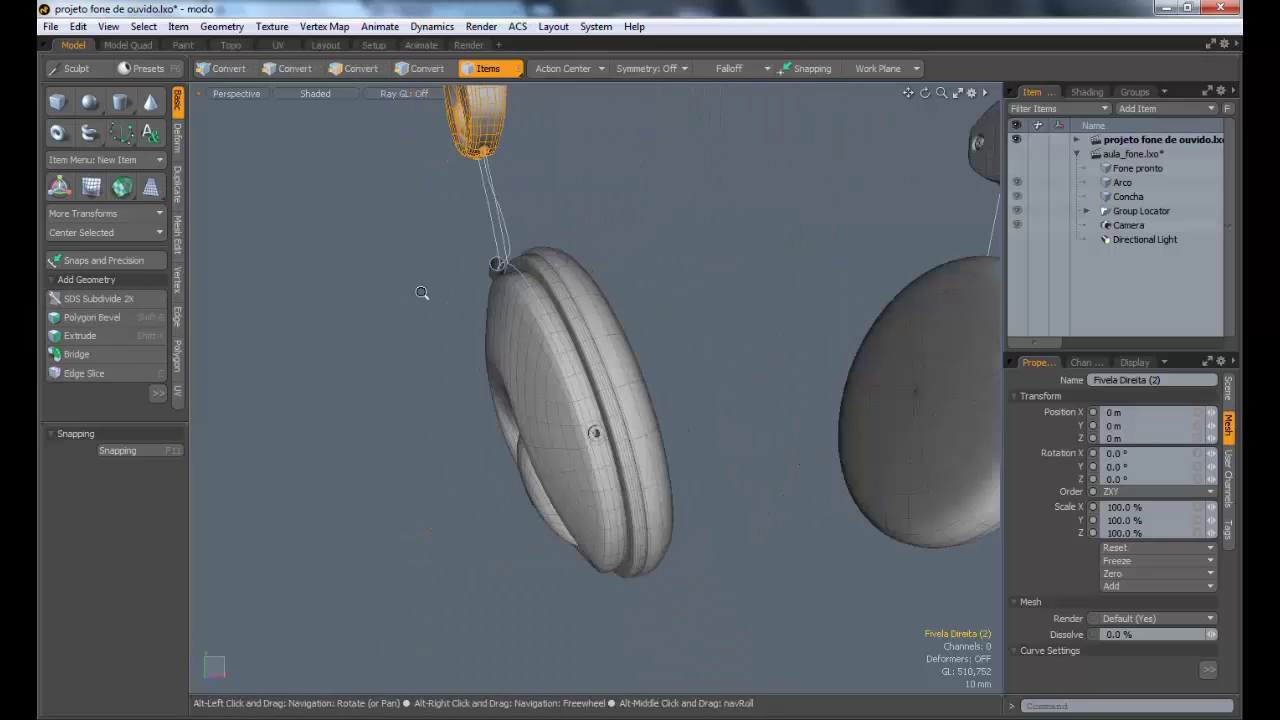
Step: Clear the buckle selection and view the whole finished headphone from the front
click(297, 106)
click(238, 92)
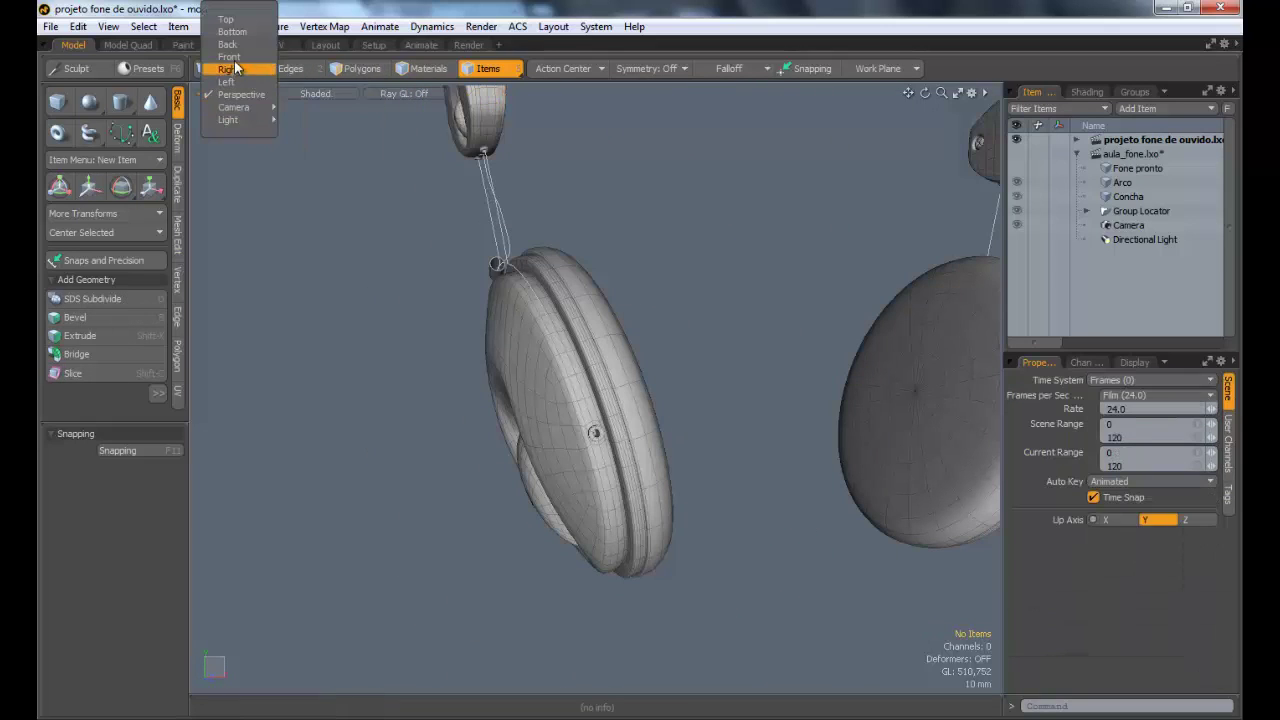
click(232, 57)
scroll(550, 235, down, 3)
alt+shift+drag(534, 211, 536, 336)
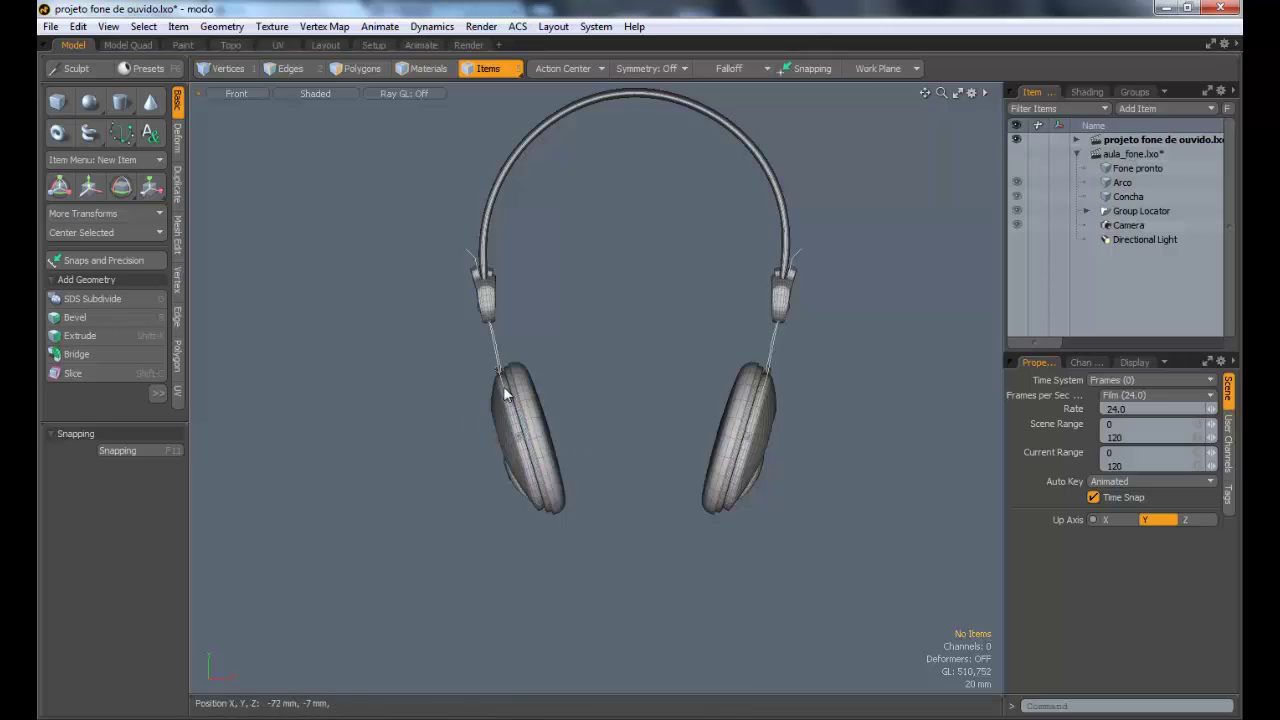
Step: Return to the aula_fone.lxo scene and move the Concha item to X -35.5 mm
click(1141, 155)
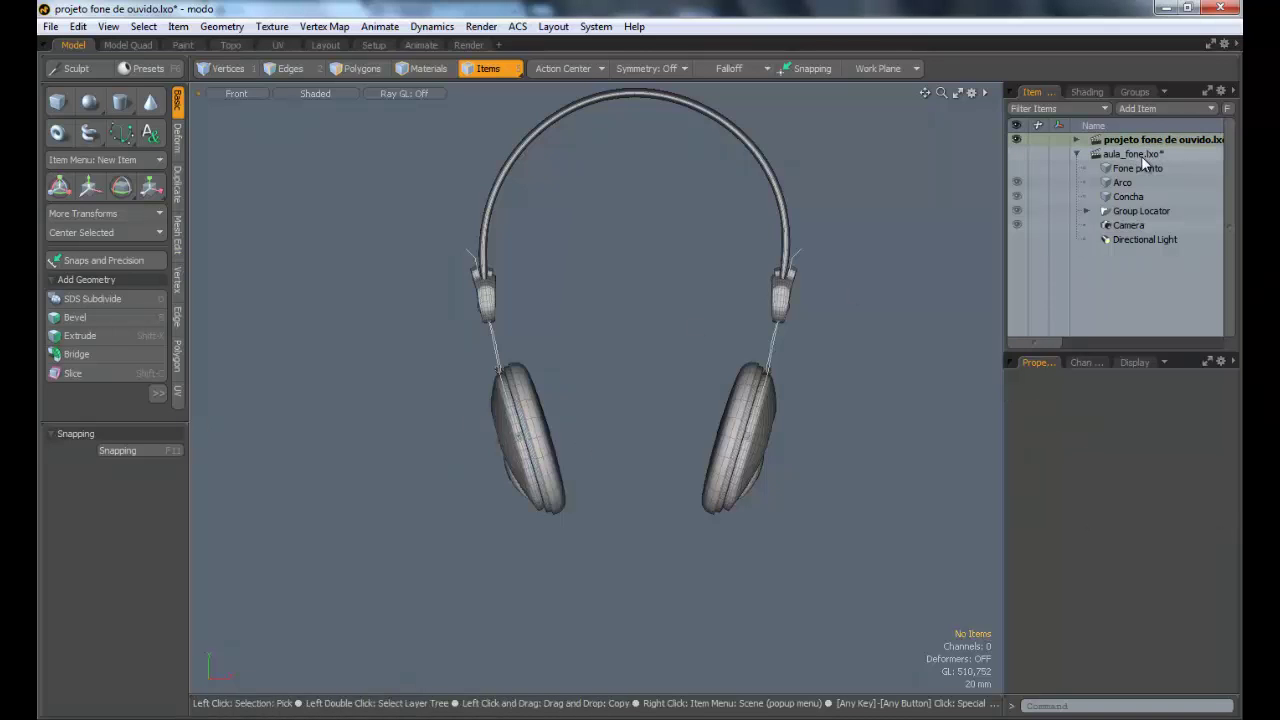
scroll(620, 354, up, 3)
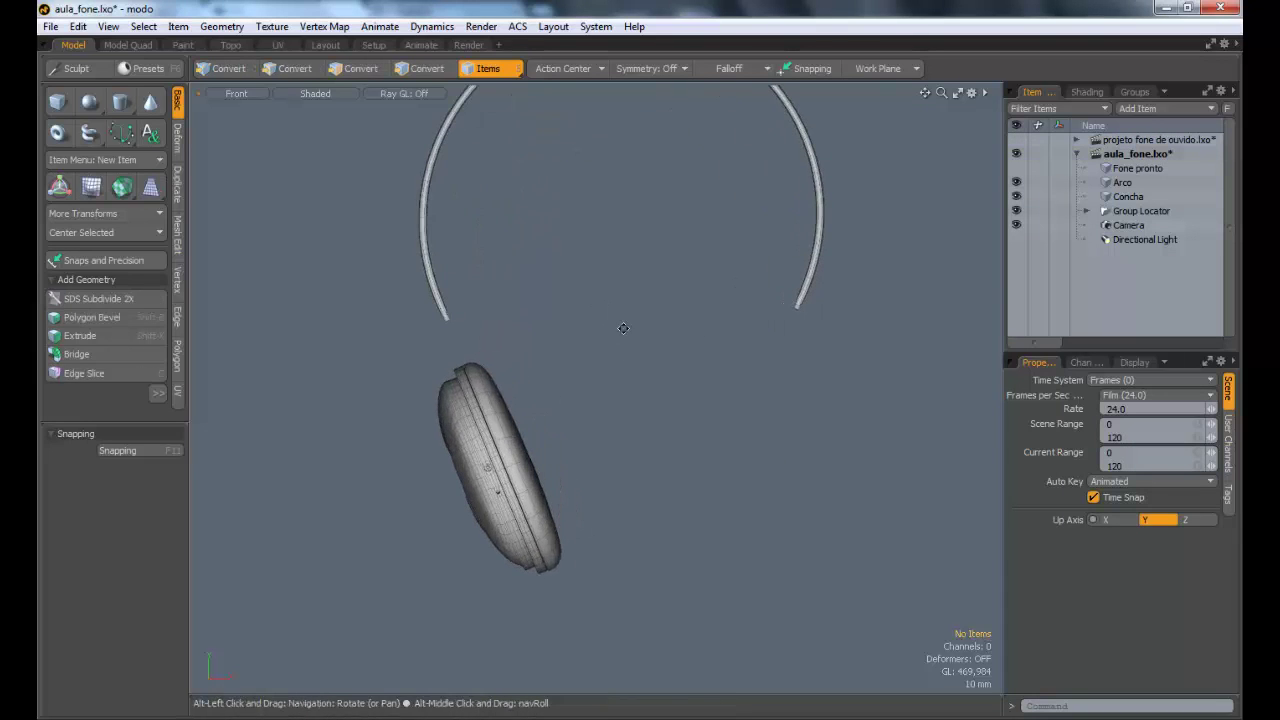
click(360, 68)
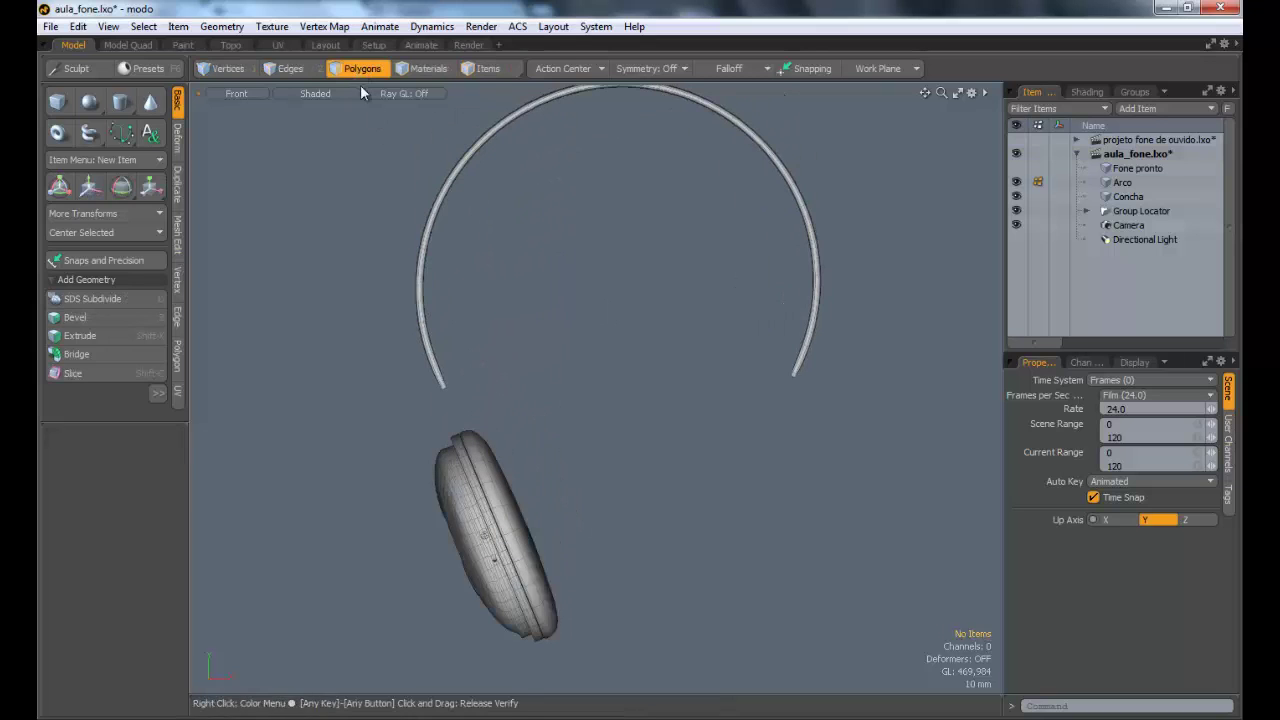
click(488, 68)
click(498, 475)
key(w)
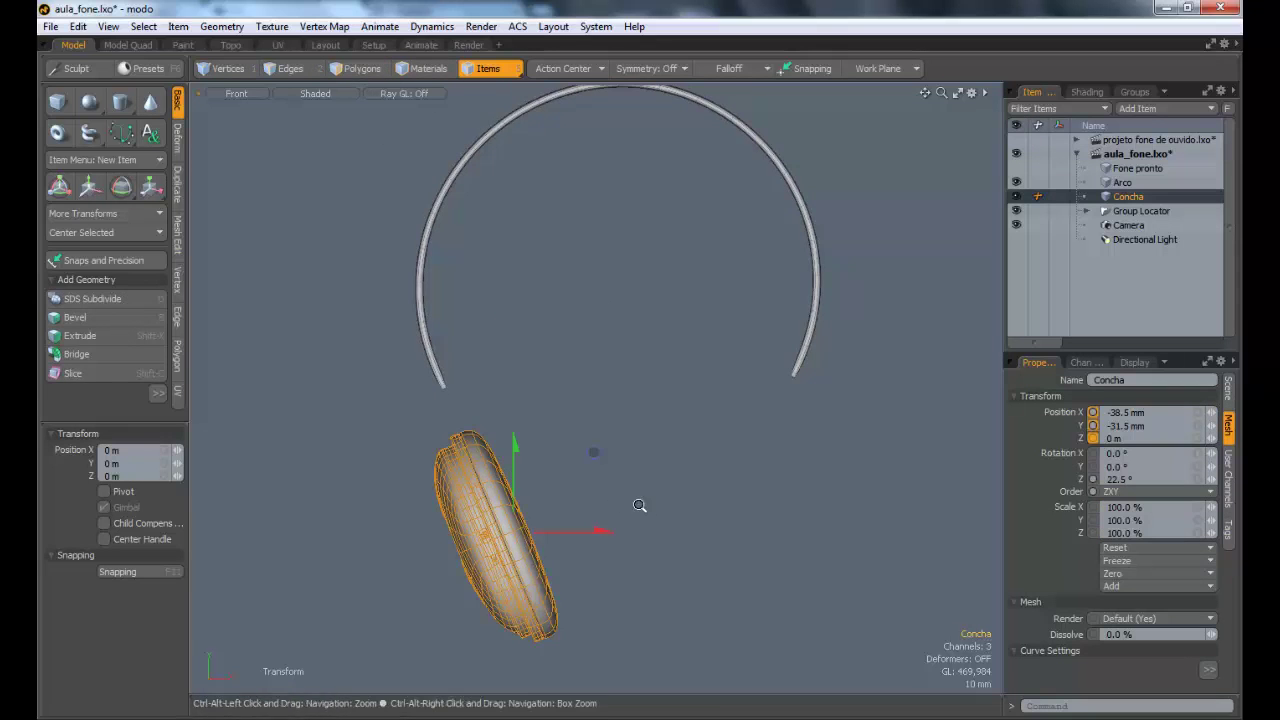
alt+drag(640, 506, 592, 382)
ctrl+alt+drag(684, 444, 664, 426)
key(space)
click(671, 421)
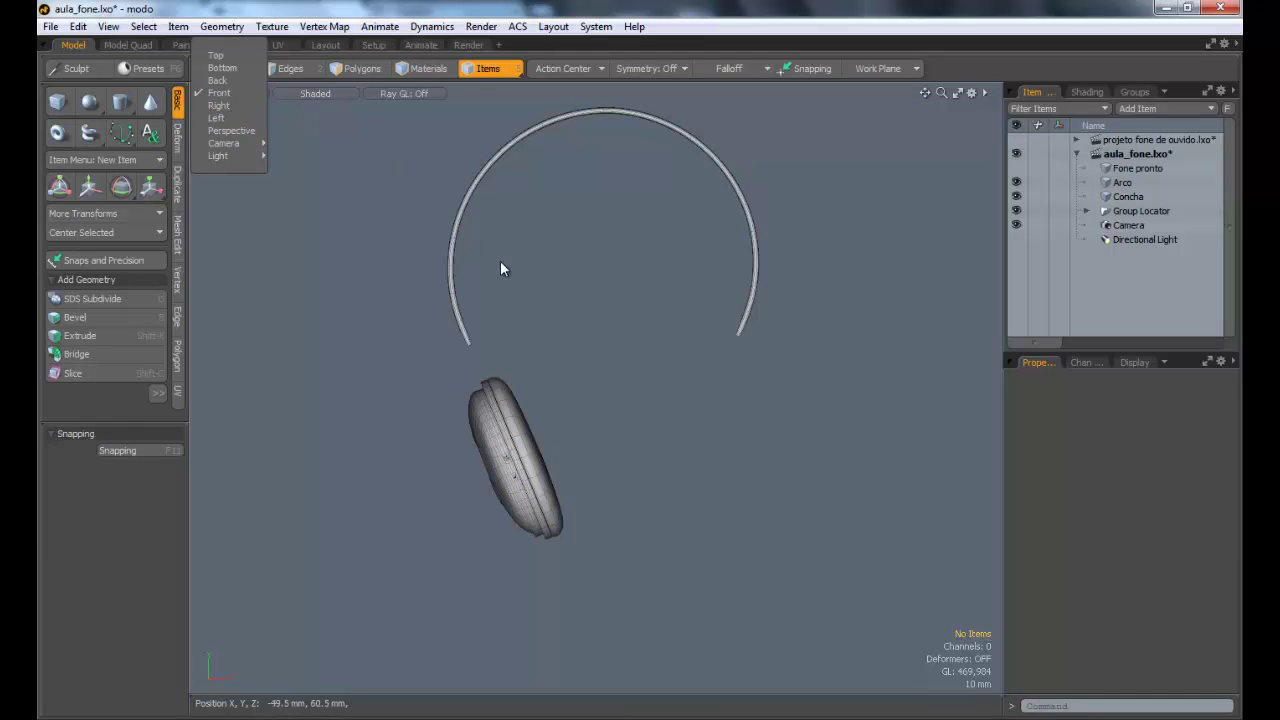
Step: Mirror the Concha ear-cup polygons across the X axis, with the mirror centre at X 0 m, Y -1.5 mm
click(498, 418)
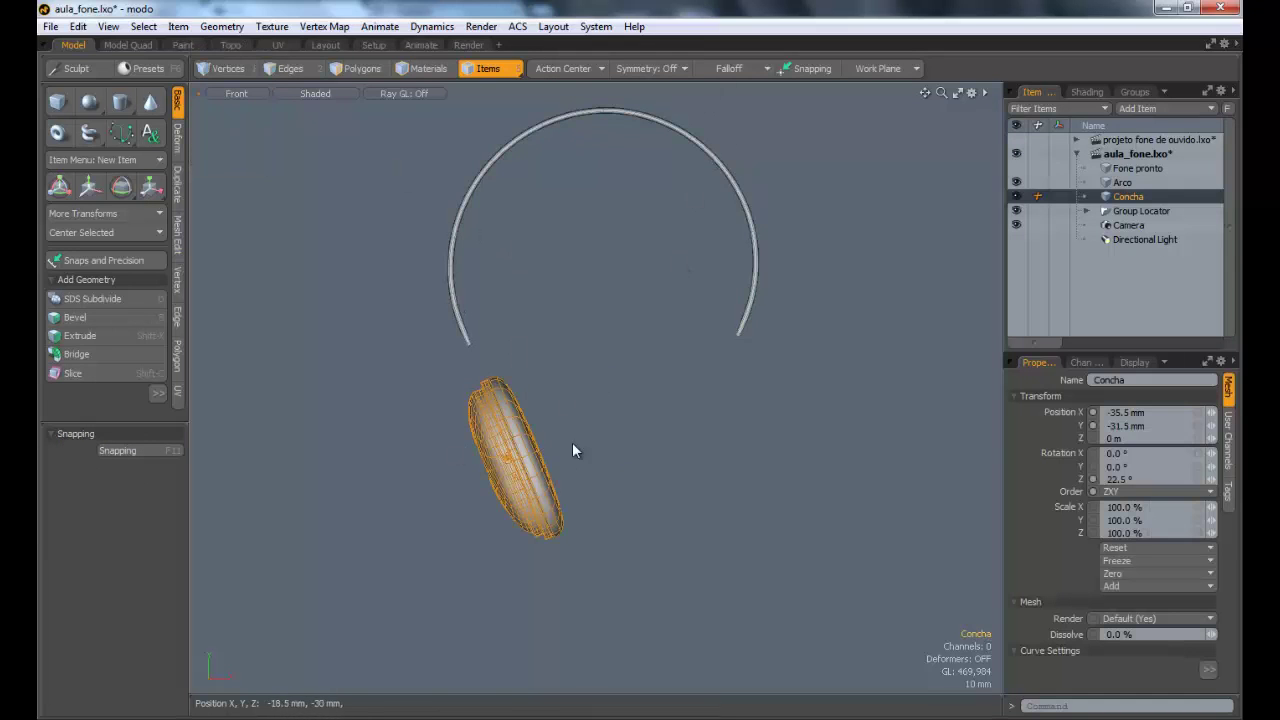
click(369, 68)
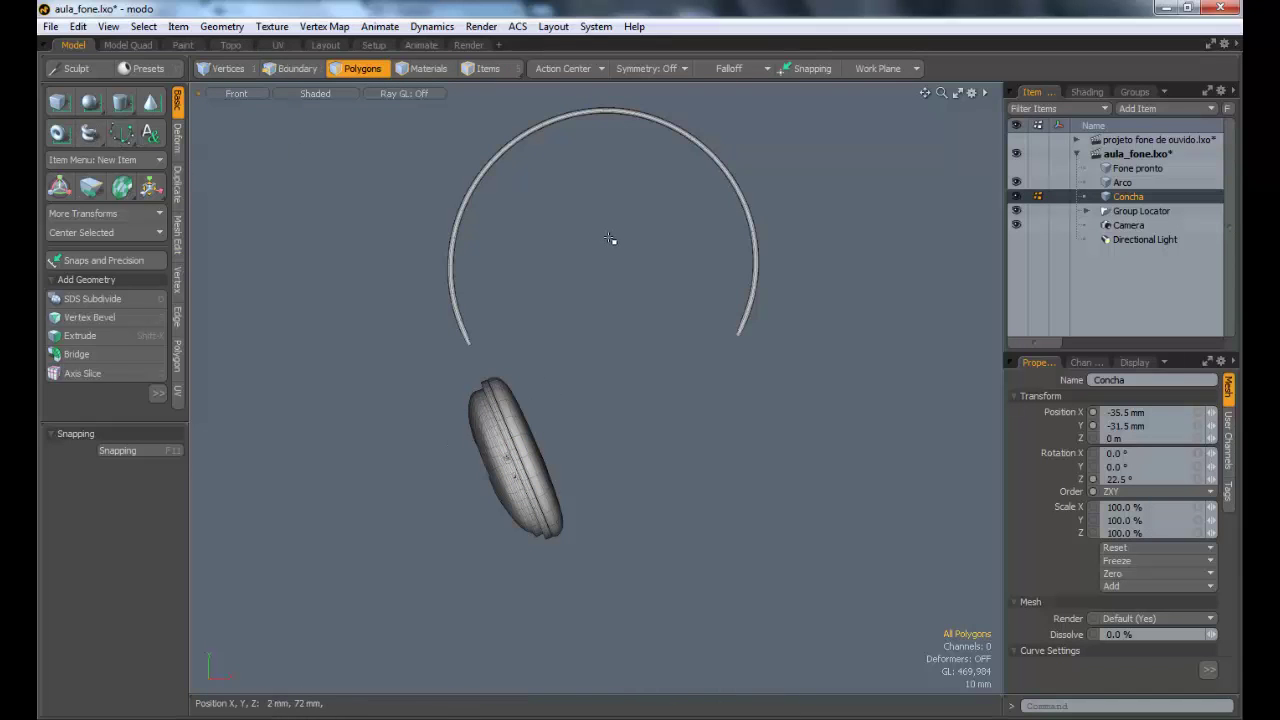
key(ctrl+3)
click(609, 307)
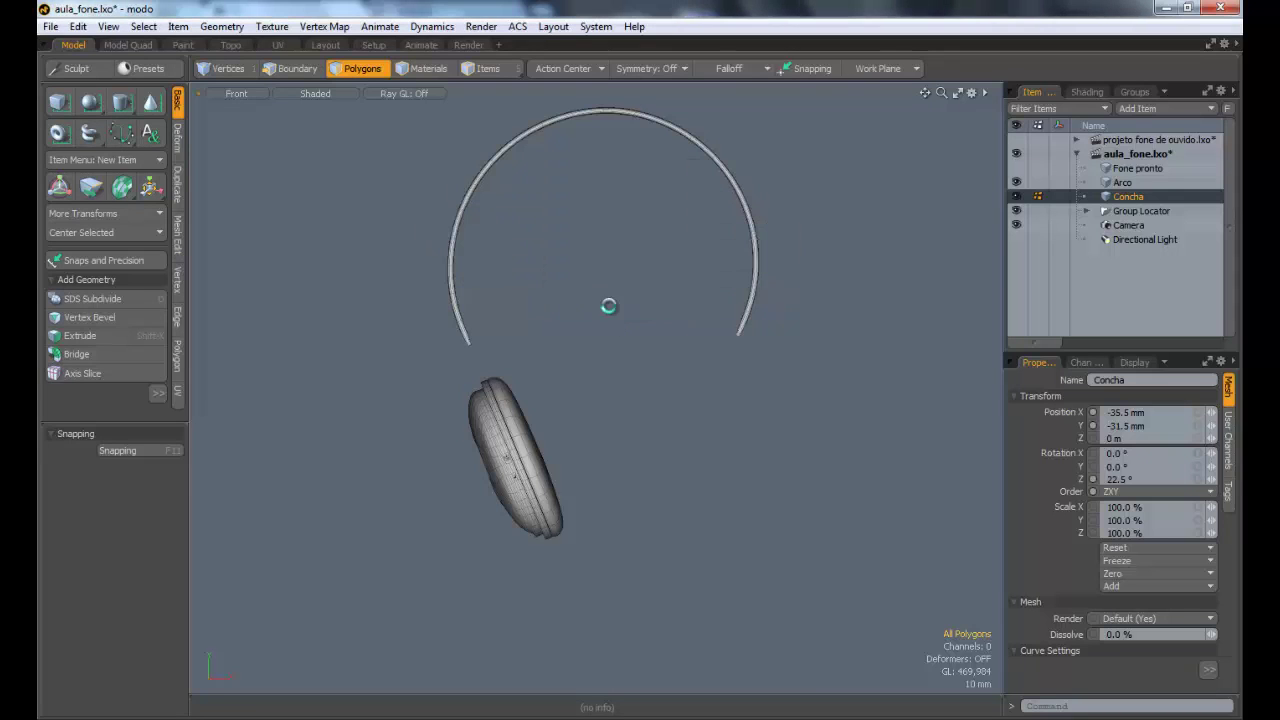
click(178, 188)
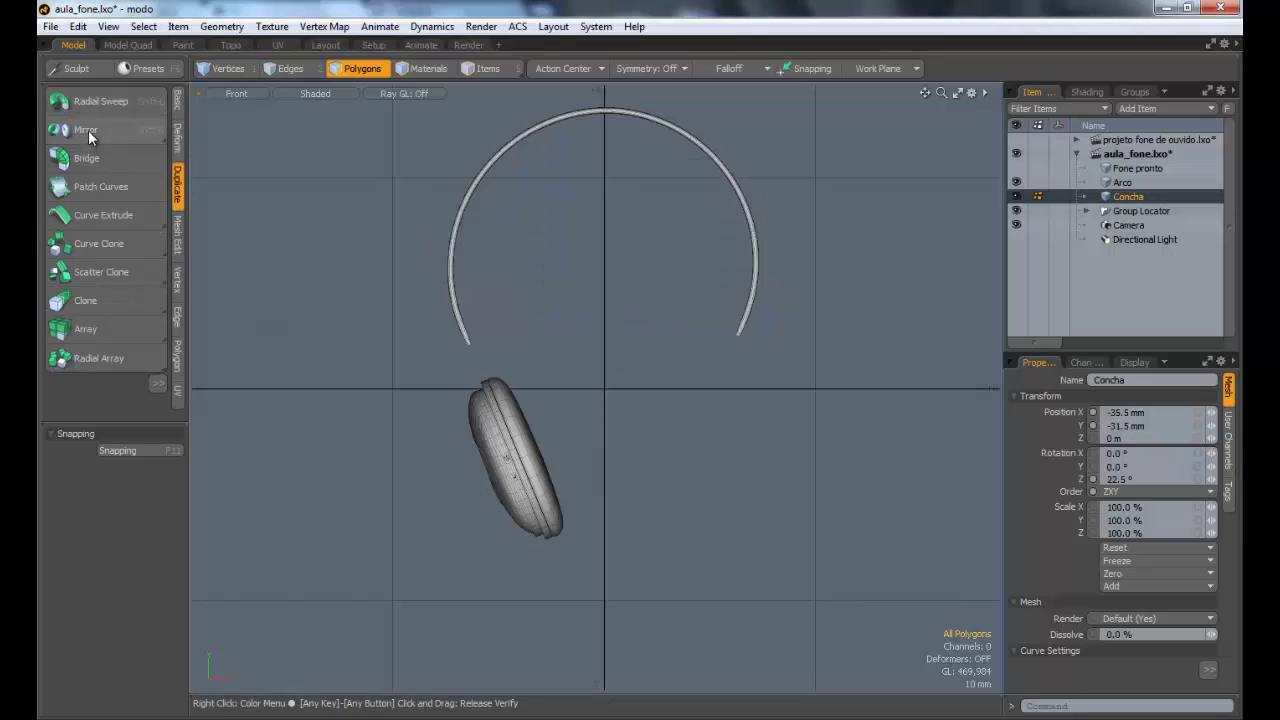
click(88, 134)
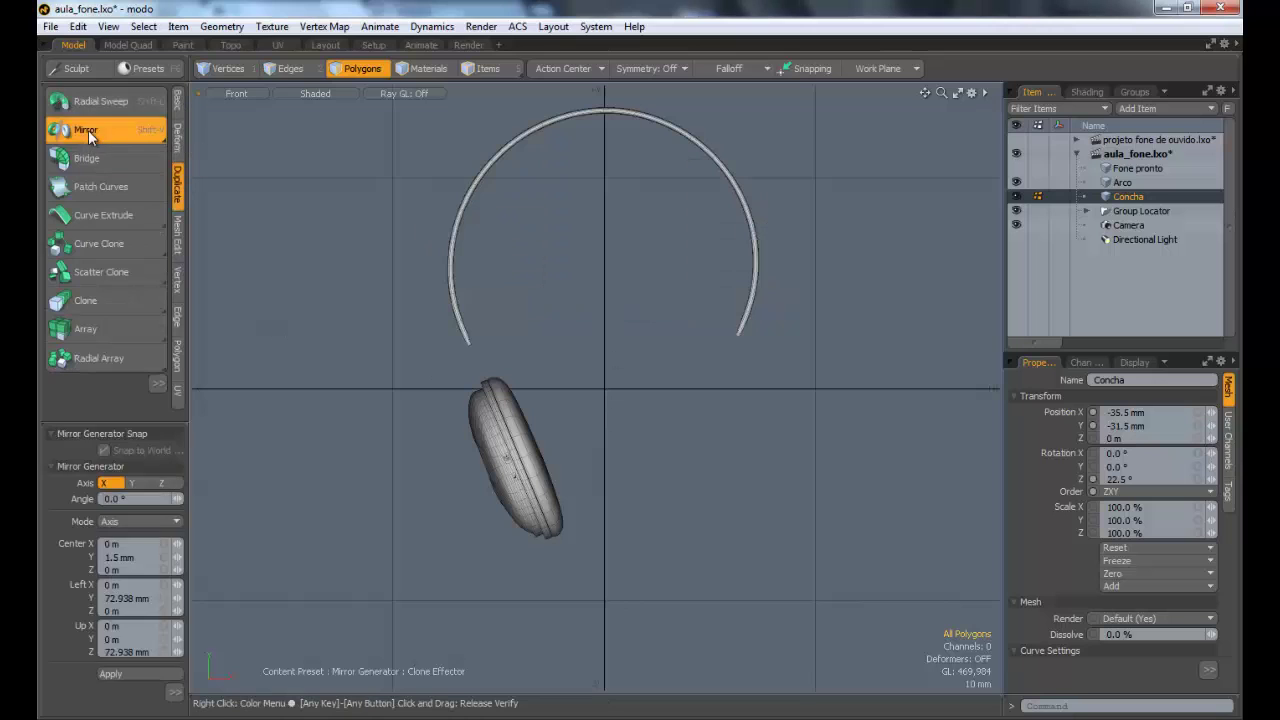
click(604, 392)
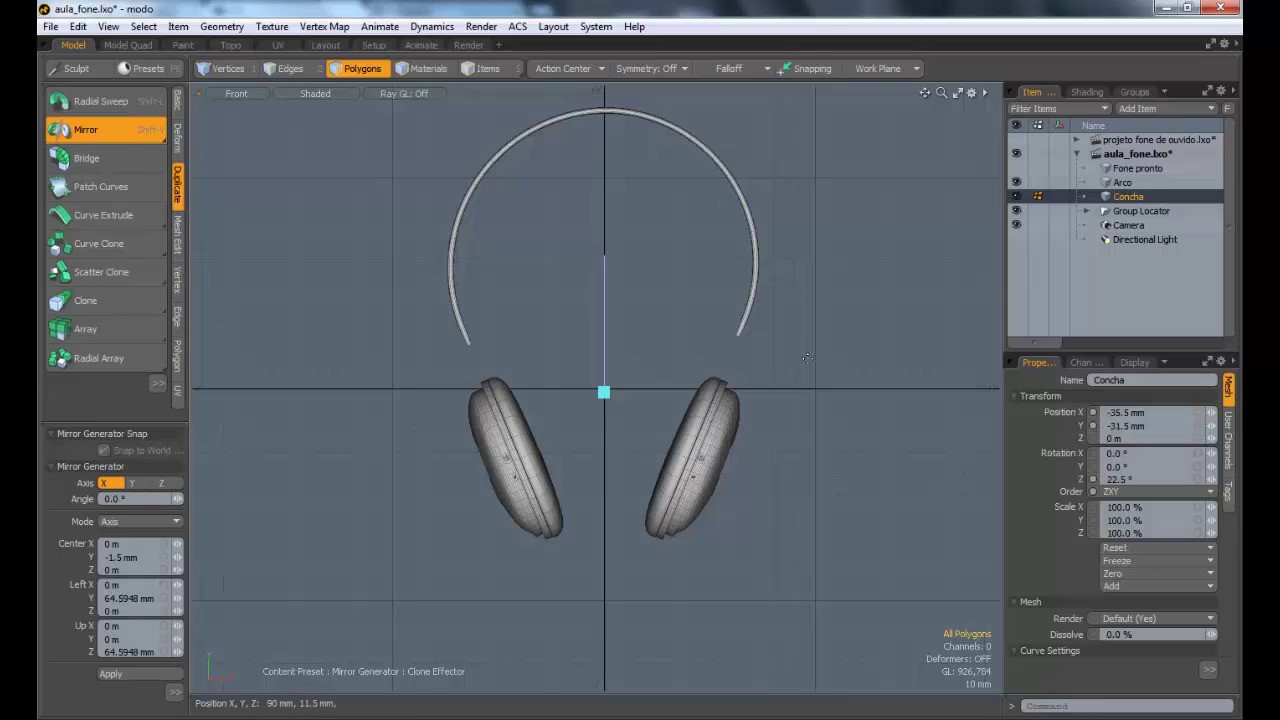
key(space)
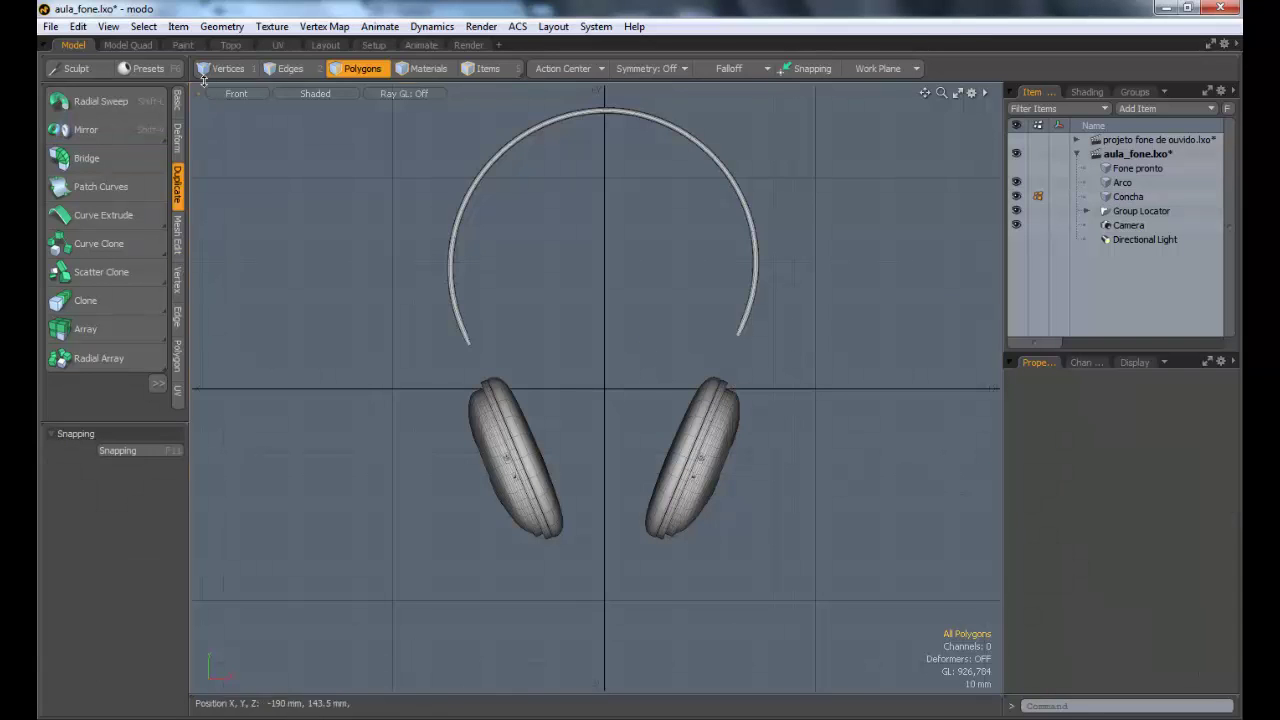
Step: Examine the headband and both ear cups in the Perspective view
click(225, 91)
click(237, 131)
alt+drag(460, 257, 357, 322)
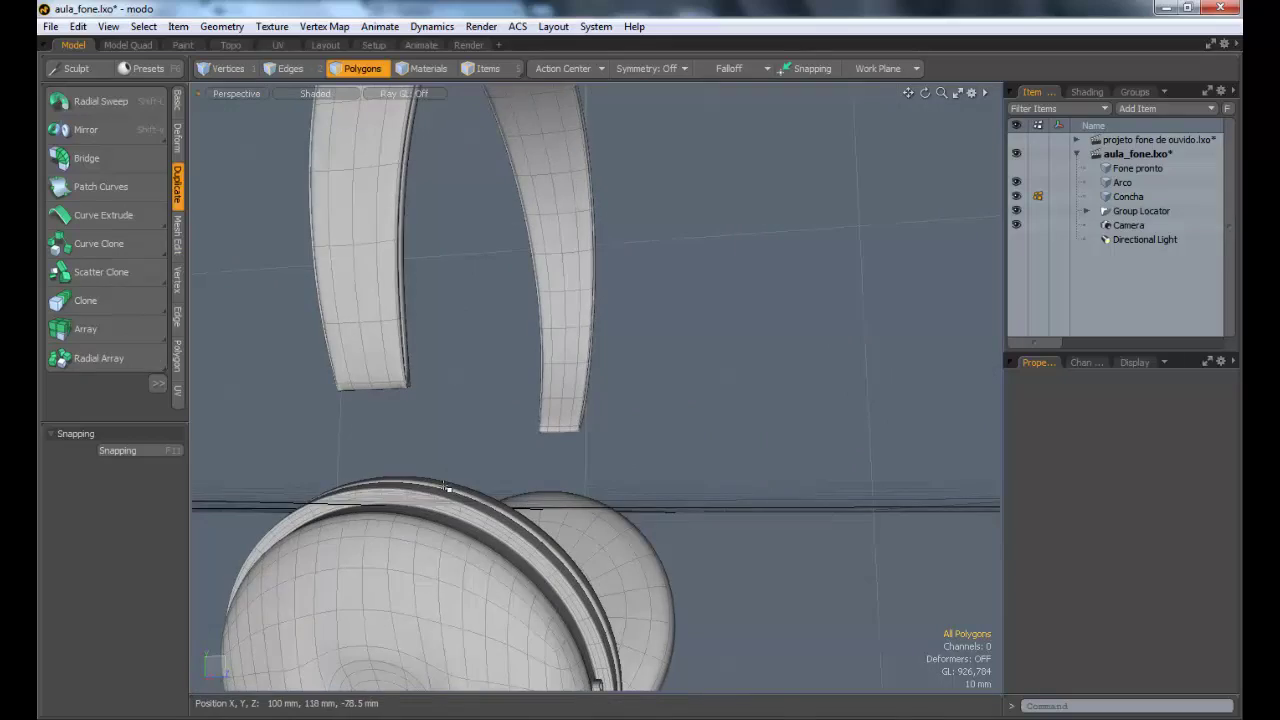
alt+drag(447, 488, 517, 317)
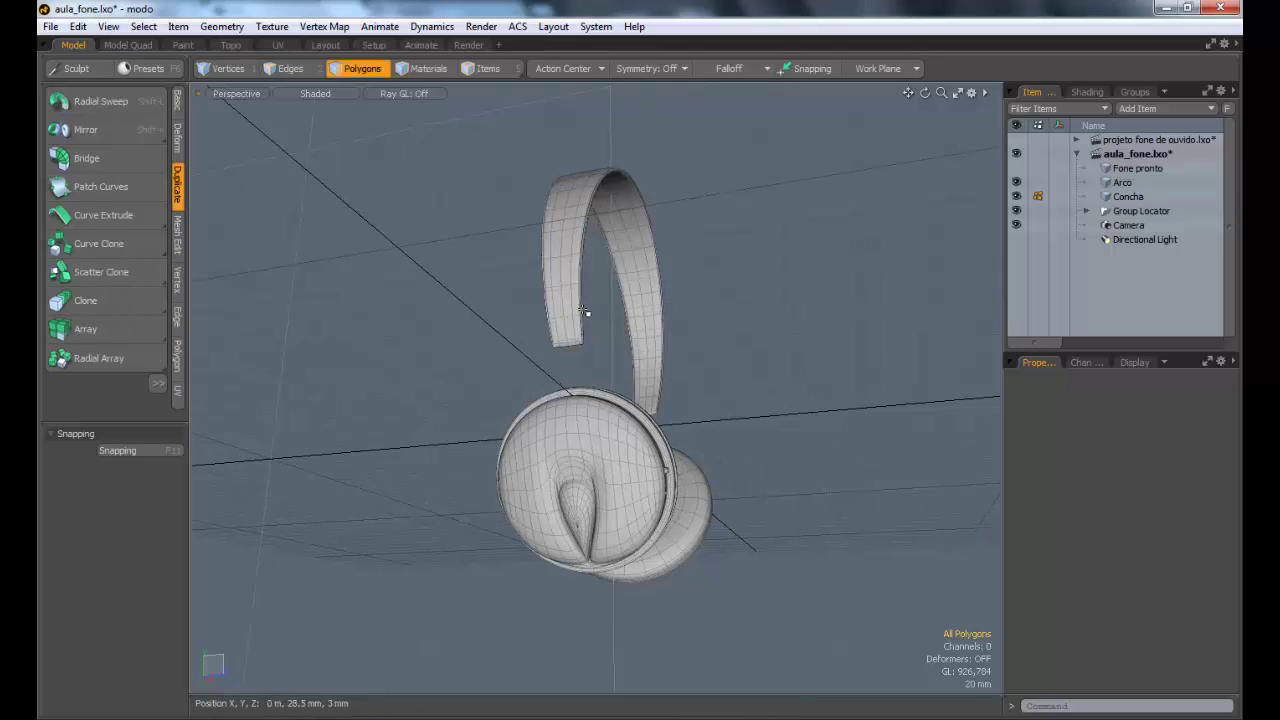